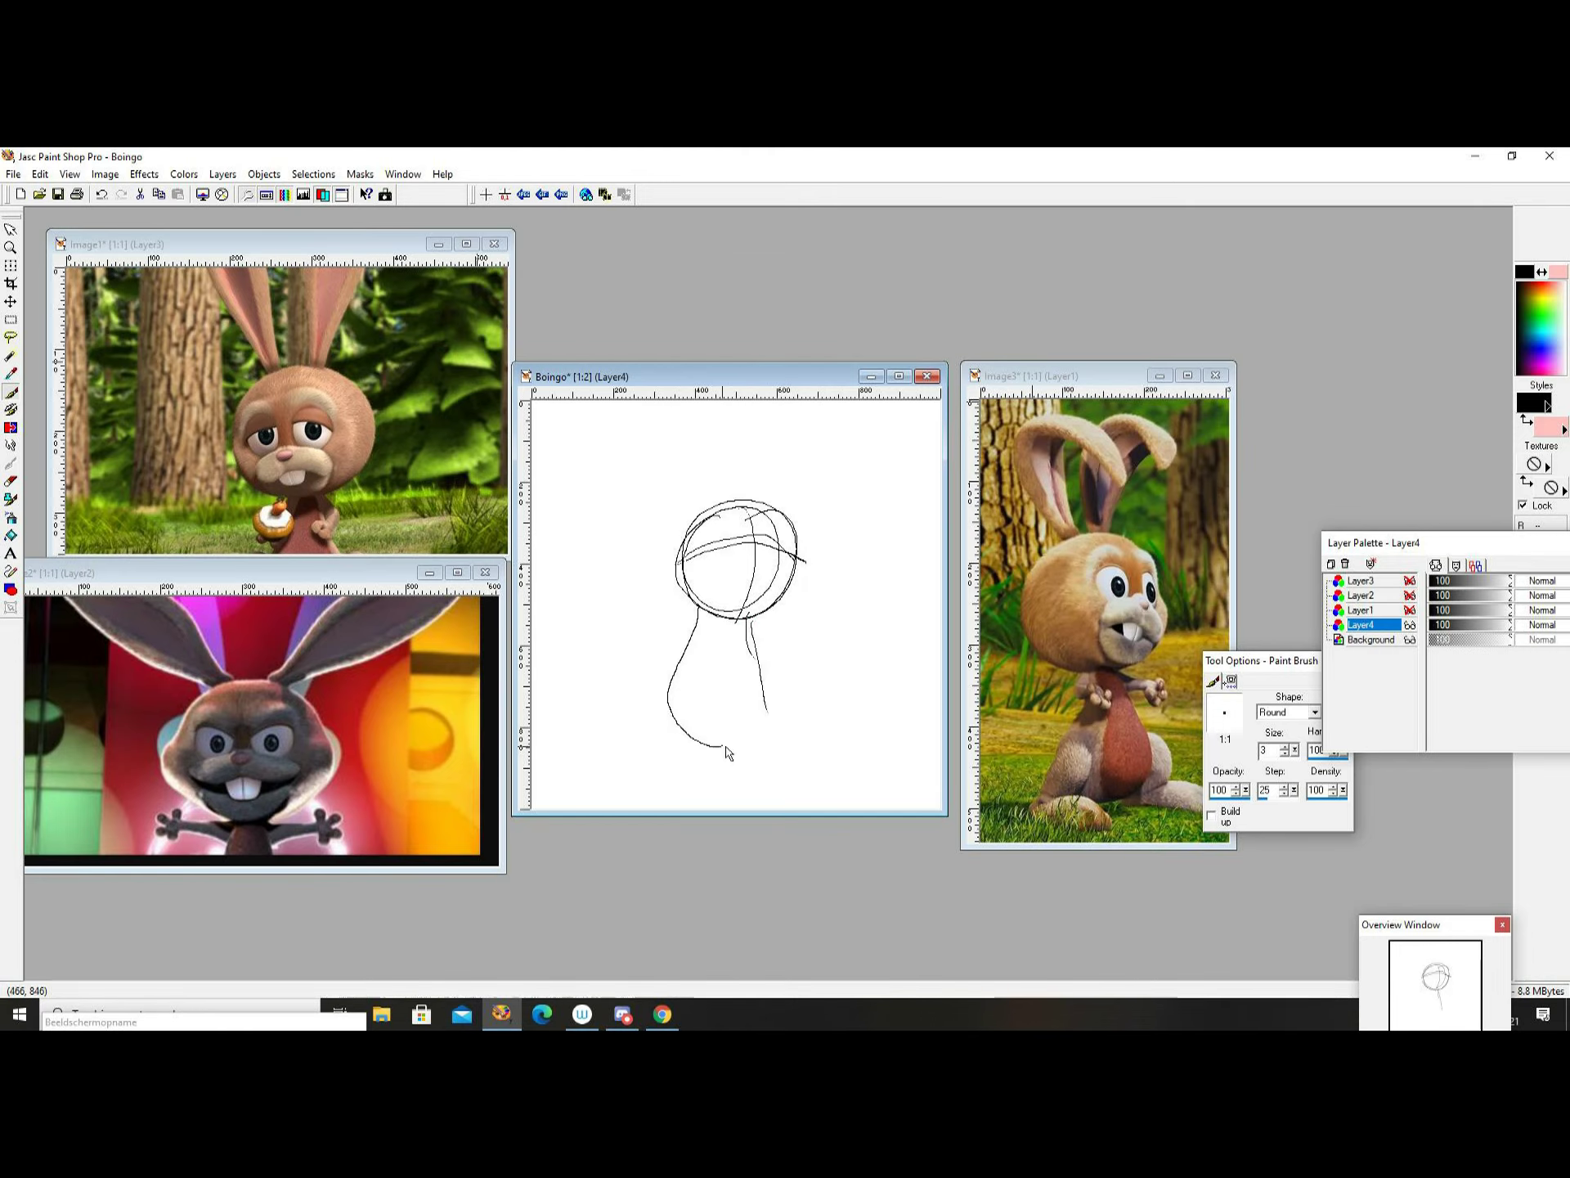
Undo a bad stroke, then redraw the body outline and sketch both feet.
key("ctrl+z")
key("ctrl+z")
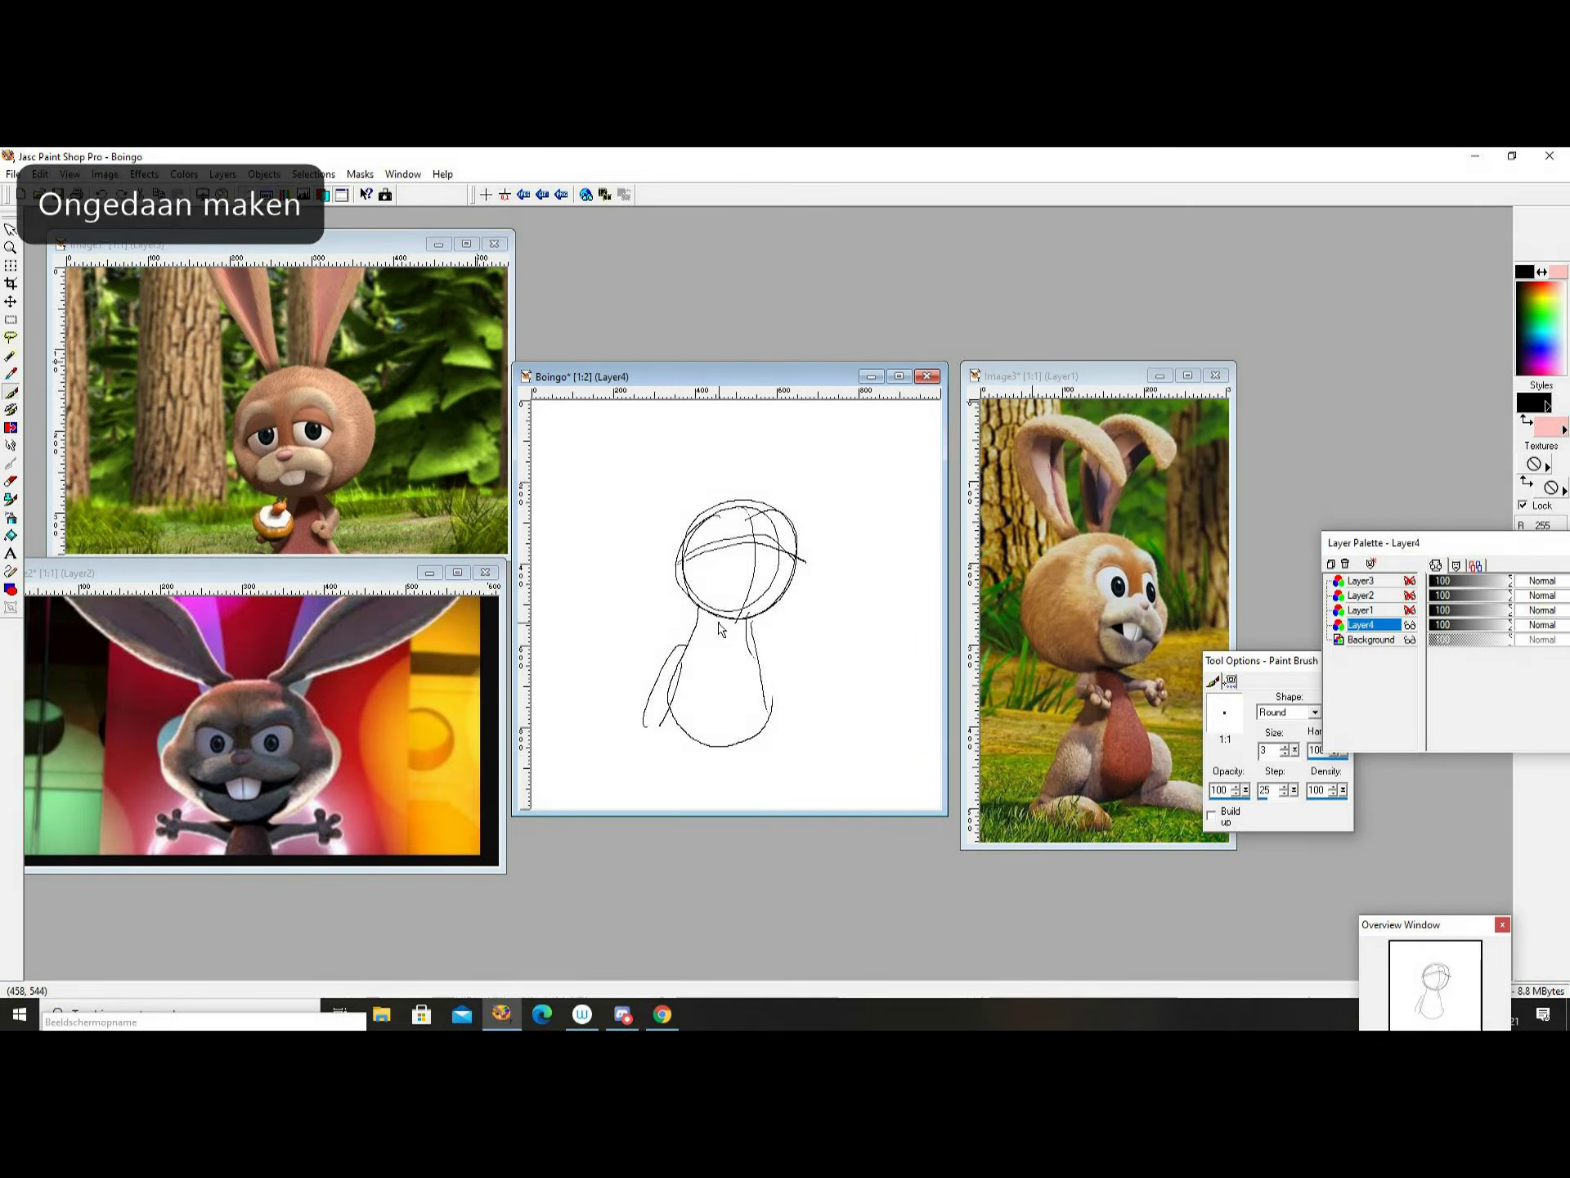
left_click_drag(699, 614, 754, 635)
left_click_drag(803, 799, 786, 749)
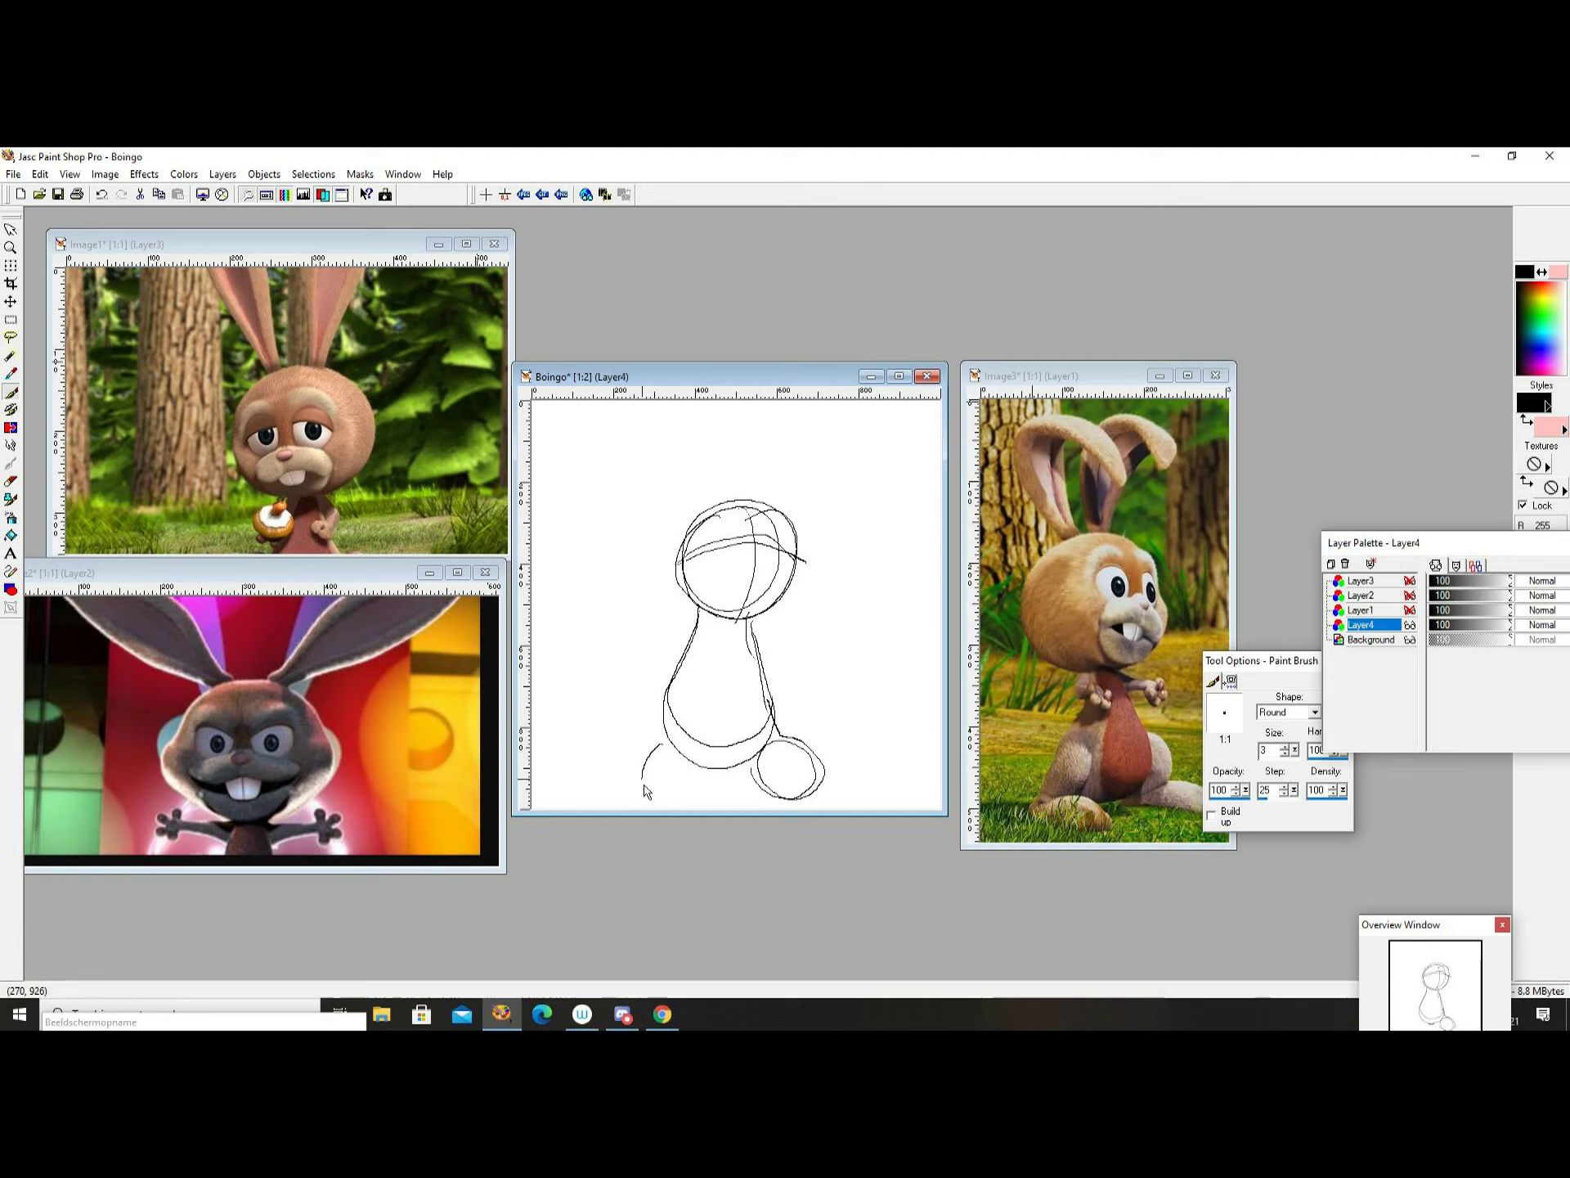
left_click_drag(662, 742, 669, 791)
Sketch both ears above the head and lines down the torso's left and right sides.
mouse_move(693, 485)
left_mouse_down()
mouse_move(698, 540)
mouse_move(693, 457)
mouse_move(711, 405)
mouse_move(705, 528)
mouse_move(884, 405)
mouse_move(785, 509)
left_mouse_up()
mouse_move(682, 641)
left_mouse_down()
mouse_move(699, 675)
mouse_move(772, 687)
left_mouse_up()
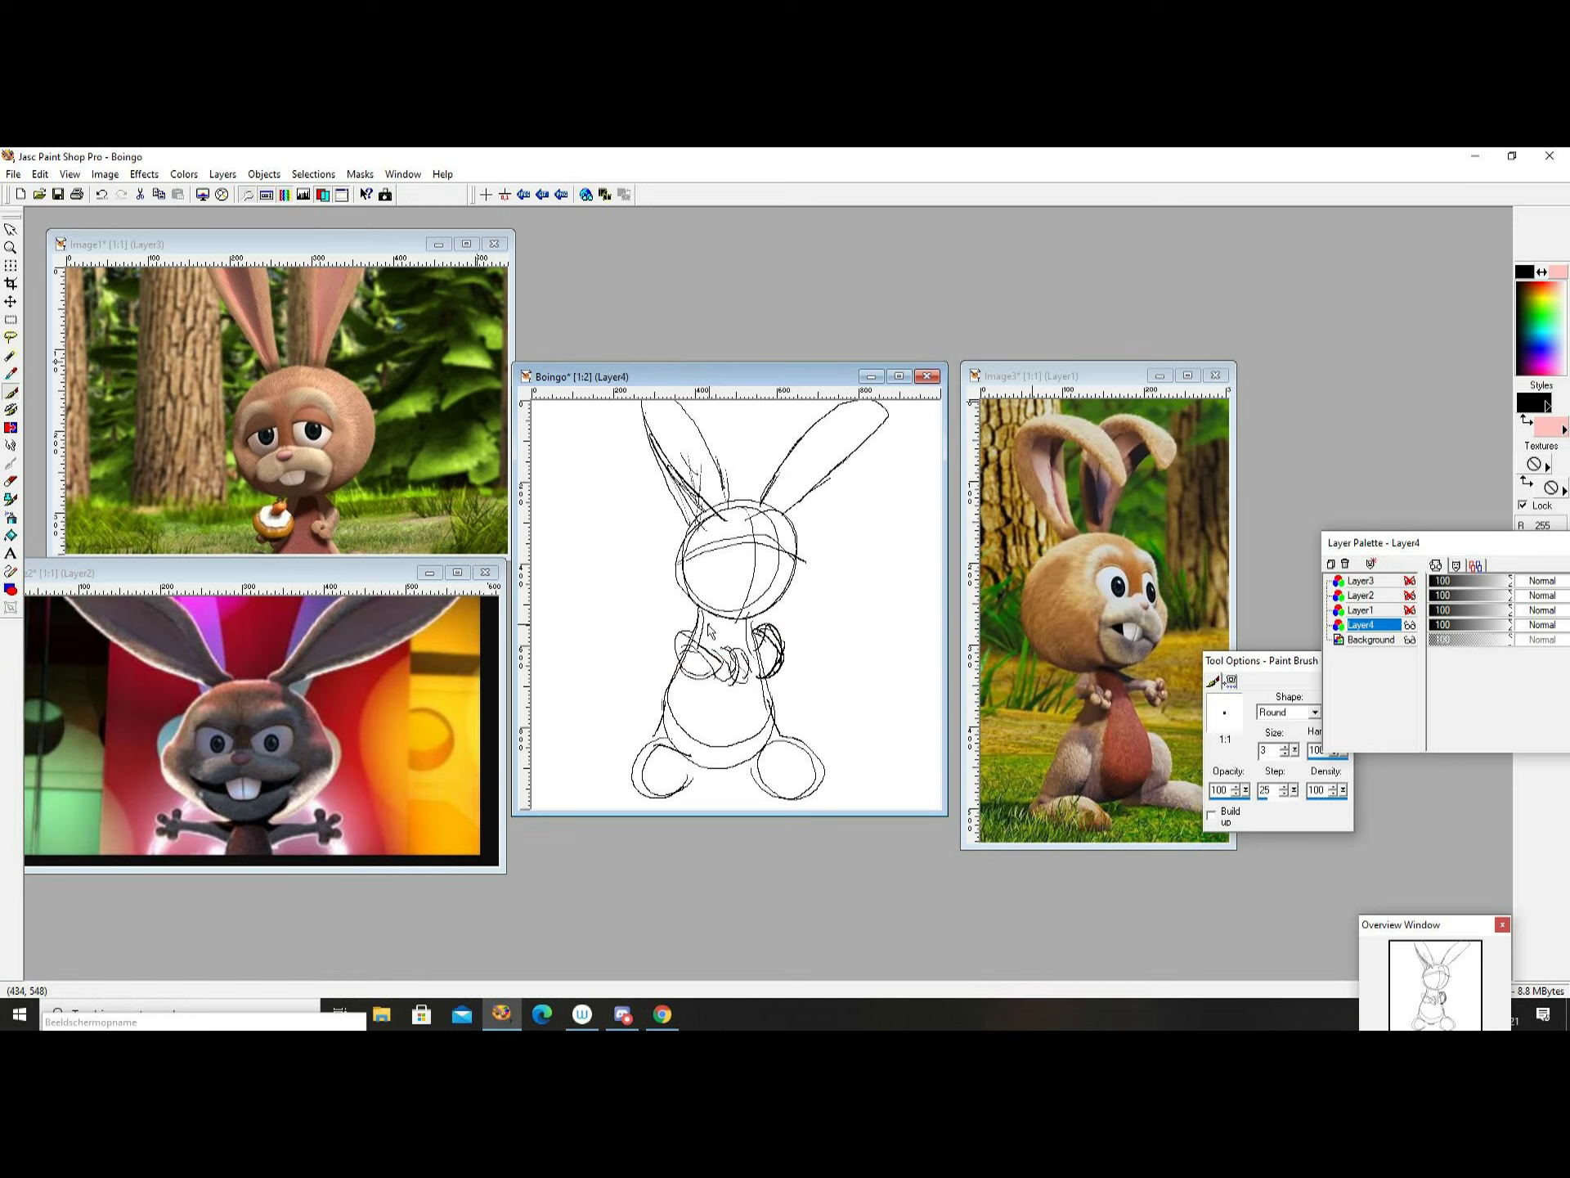
left_click_drag(709, 624, 697, 763)
left_click_drag(745, 628, 755, 693)
Undo the misplaced eye circle, draw head construction lines and refine the head outline.
key("ctrl+z")
left_click_drag(736, 501, 736, 640)
left_click_drag(678, 568, 800, 567)
mouse_move(731, 508)
left_mouse_down()
mouse_move(739, 600)
mouse_move(760, 609)
left_mouse_up()
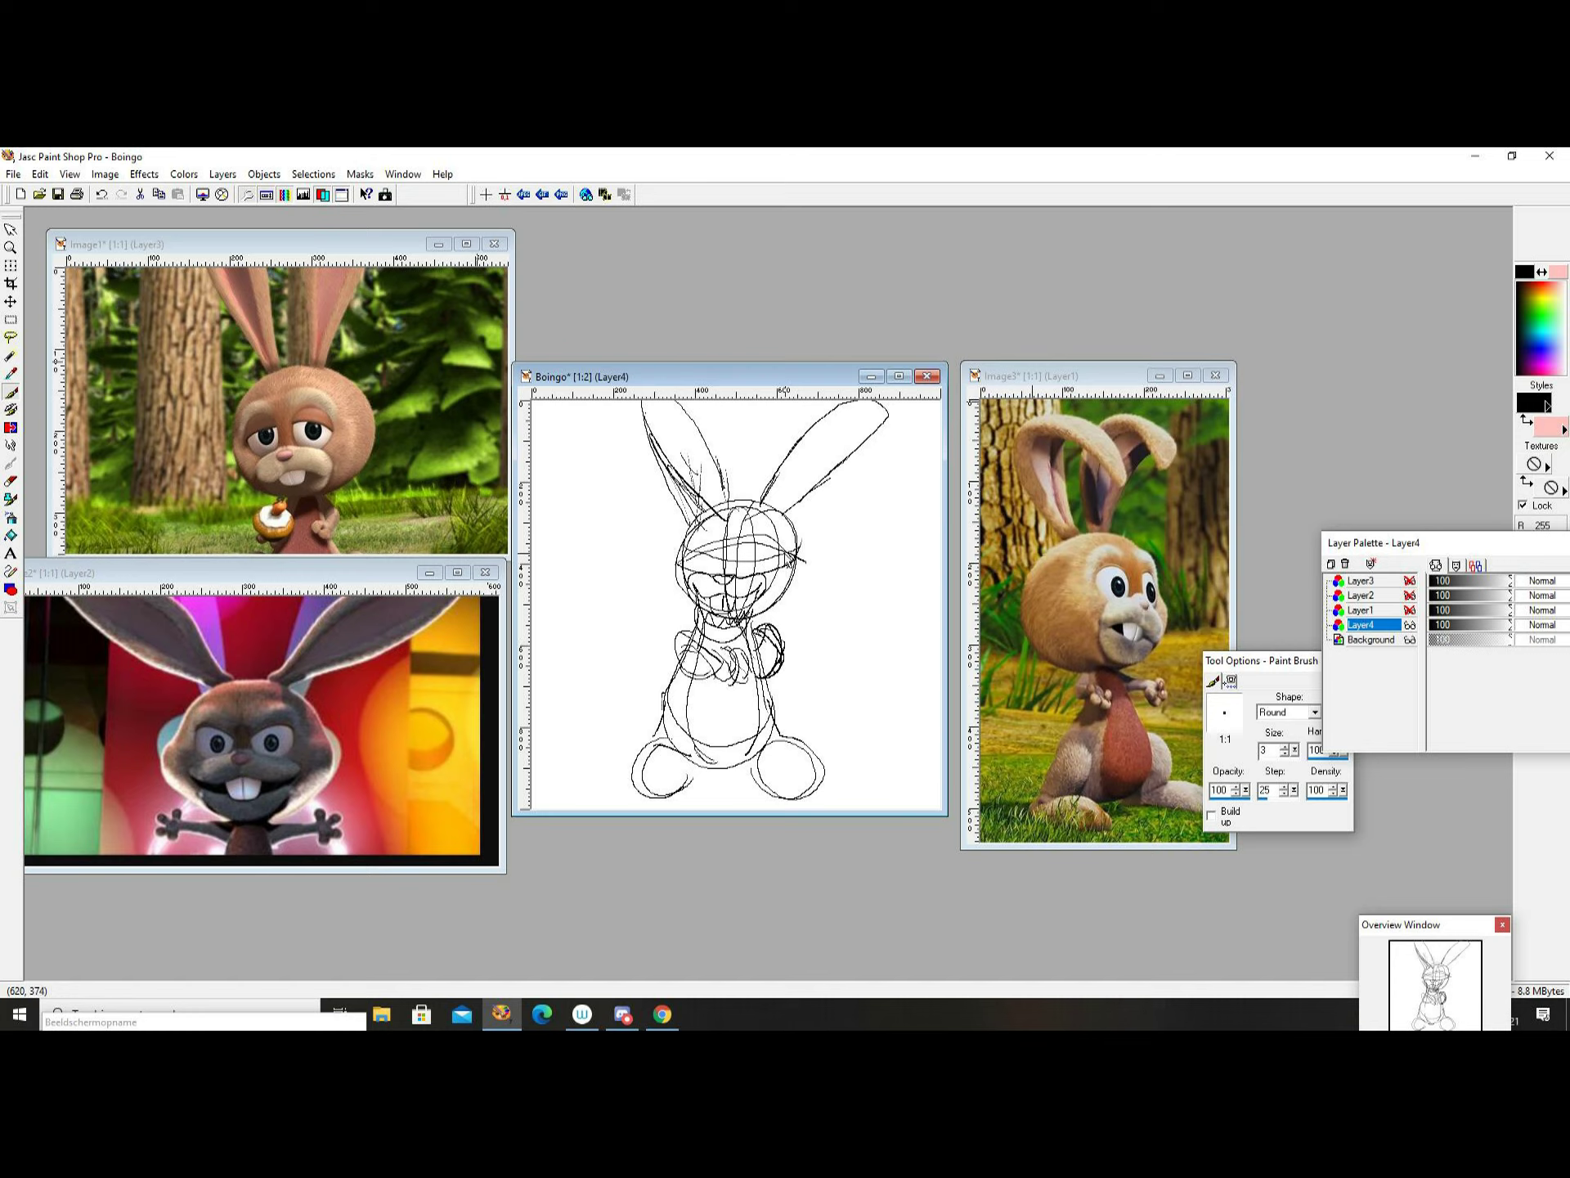
left_click_drag(754, 638, 804, 515)
left_click_drag(687, 607, 740, 500)
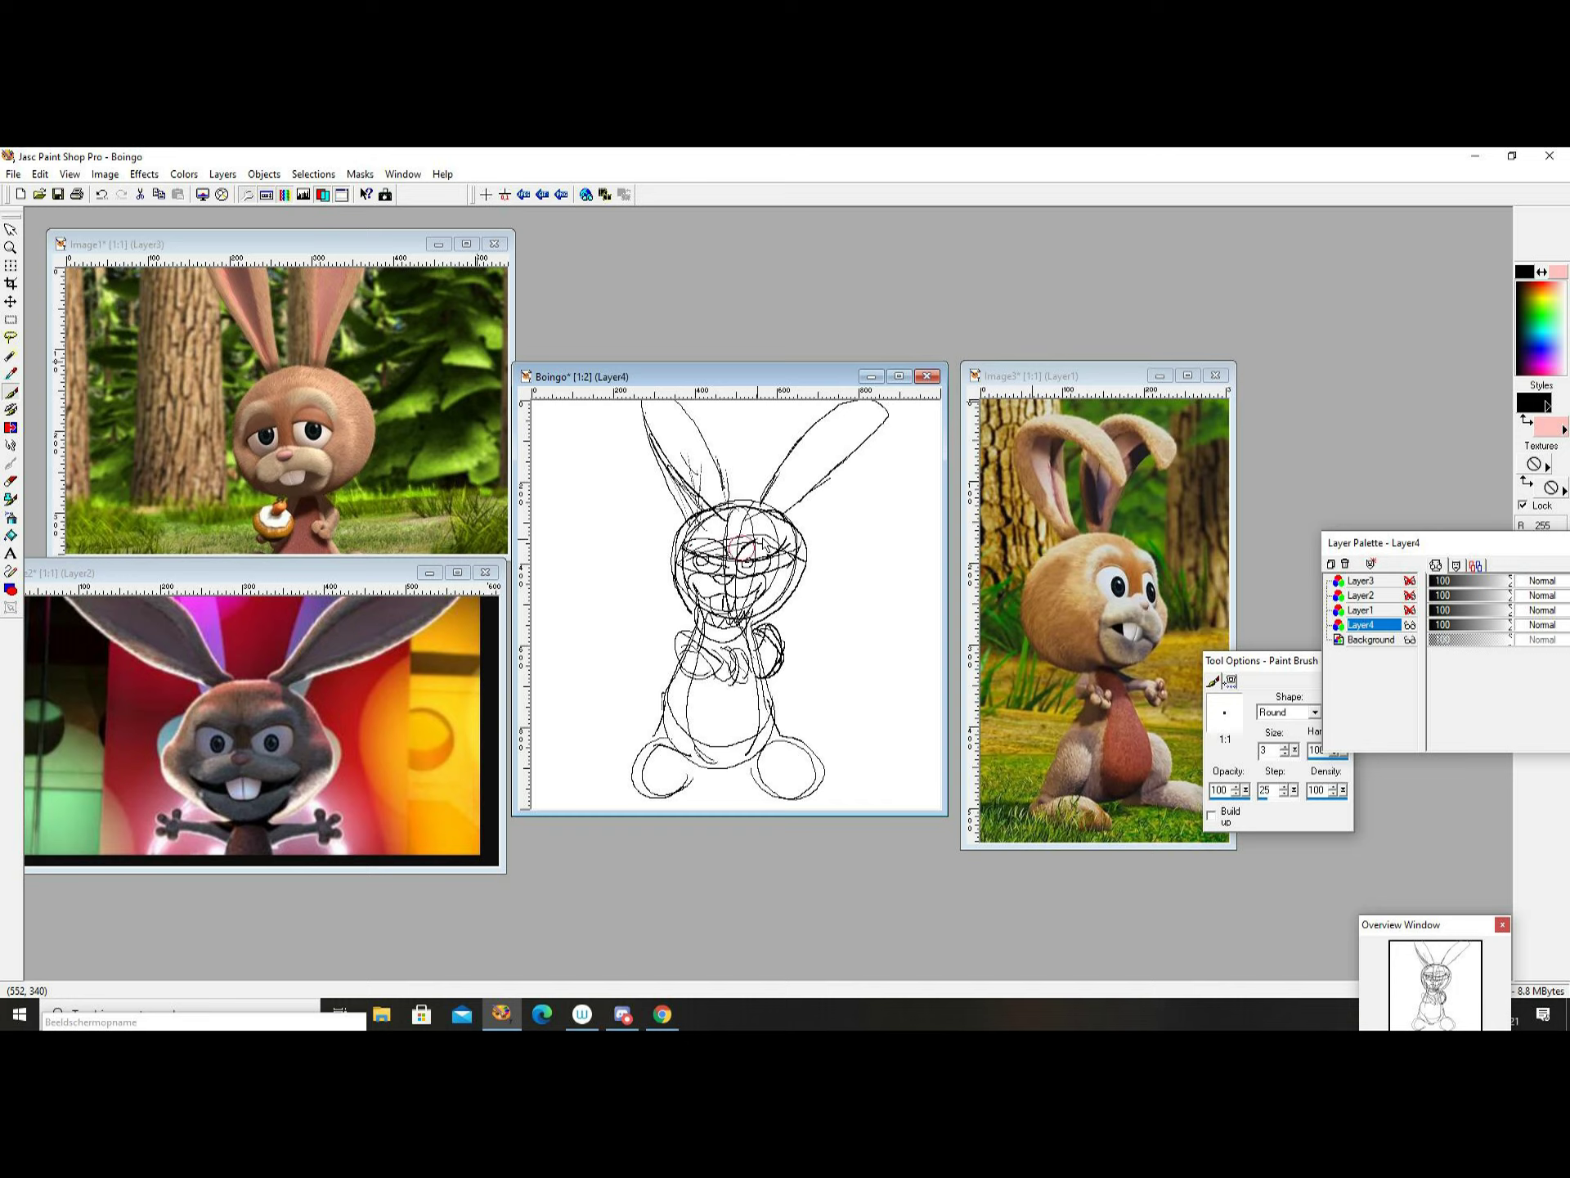
Sketch the right eye area, the top of the head and details on the torso.
left_click_drag(734, 547, 786, 540)
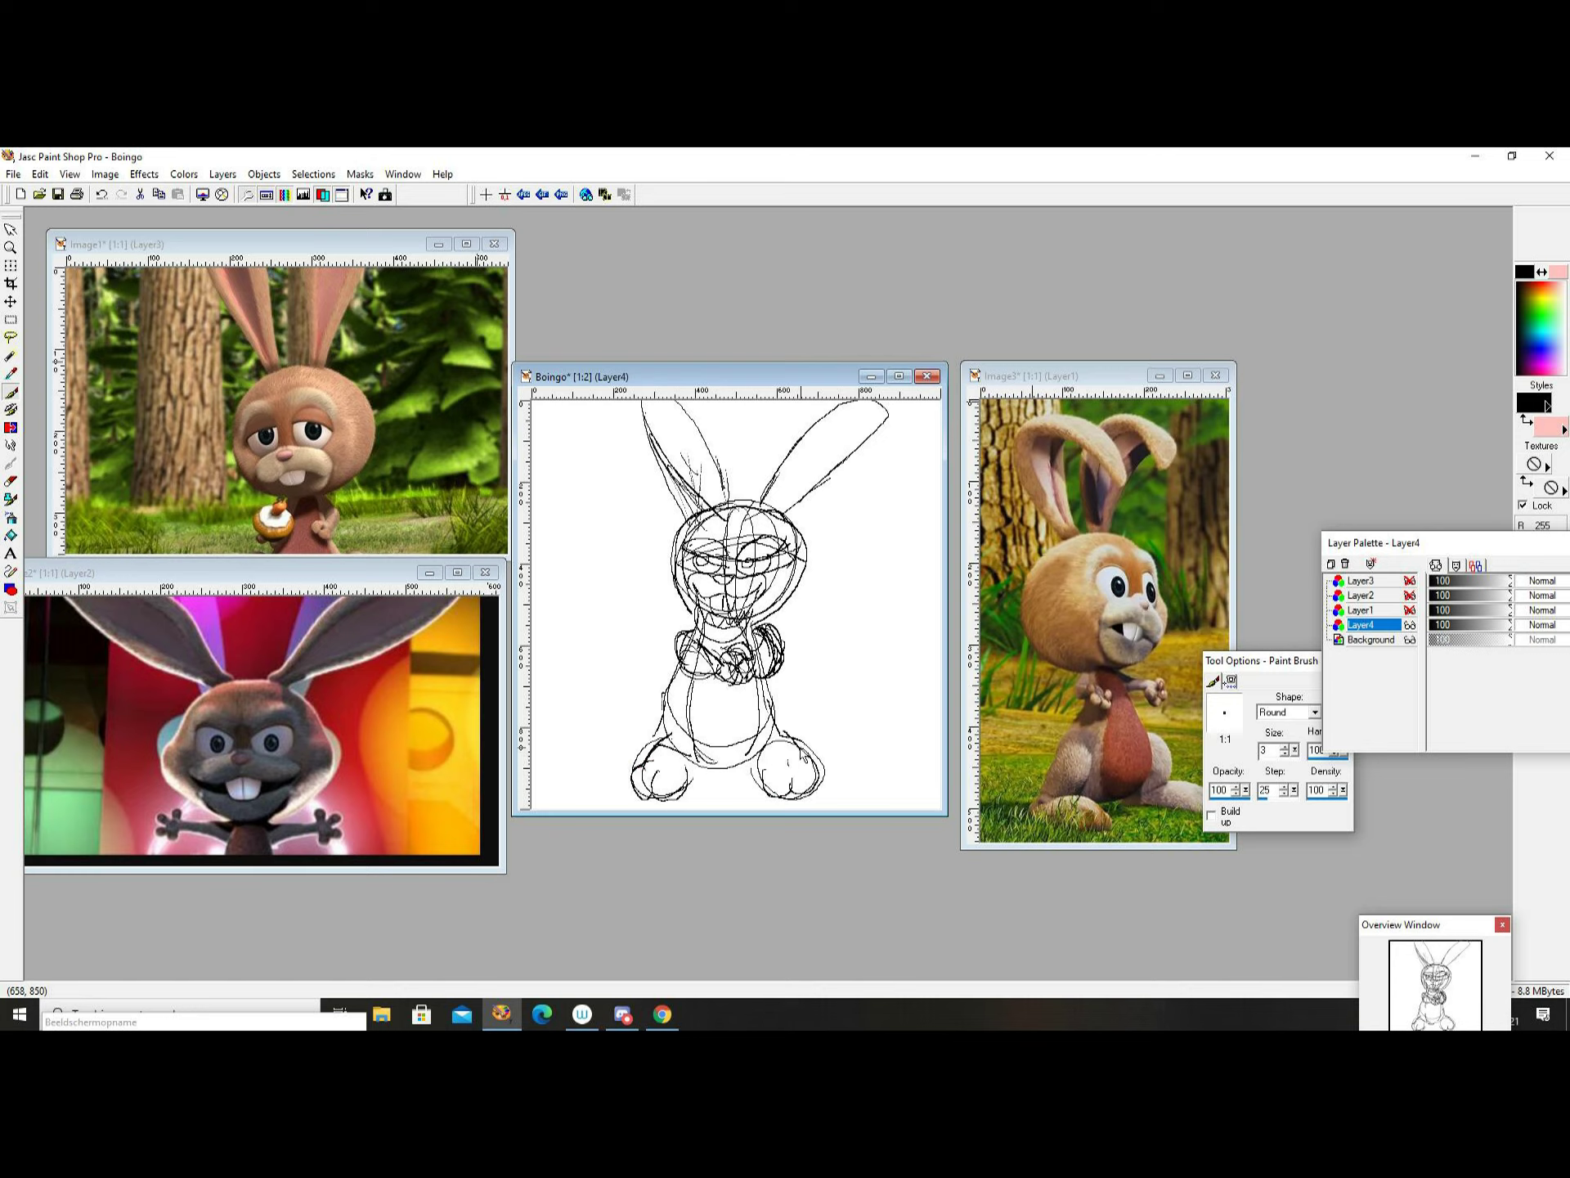
left_click_drag(1240, 661, 1315, 635)
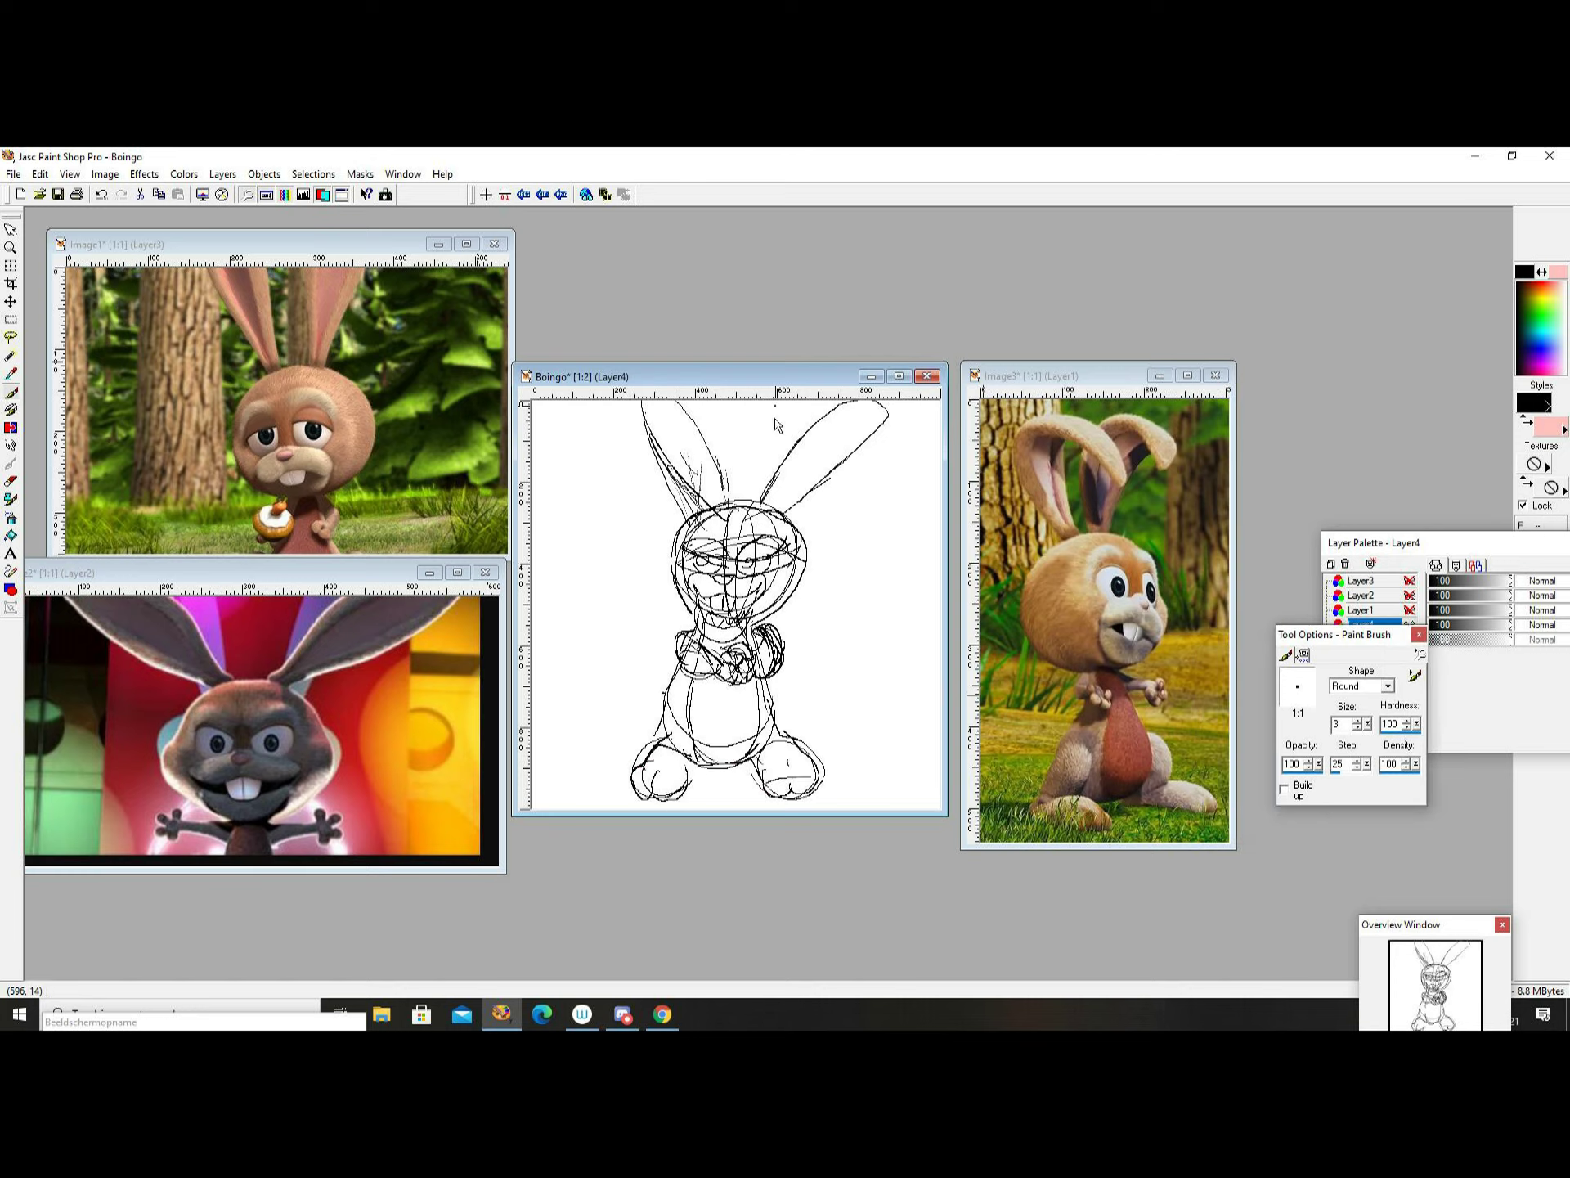
mouse_move(682, 552)
left_mouse_down()
mouse_move(775, 506)
mouse_move(601, 417)
mouse_move(705, 496)
mouse_move(914, 429)
mouse_move(795, 503)
mouse_move(892, 452)
left_mouse_up()
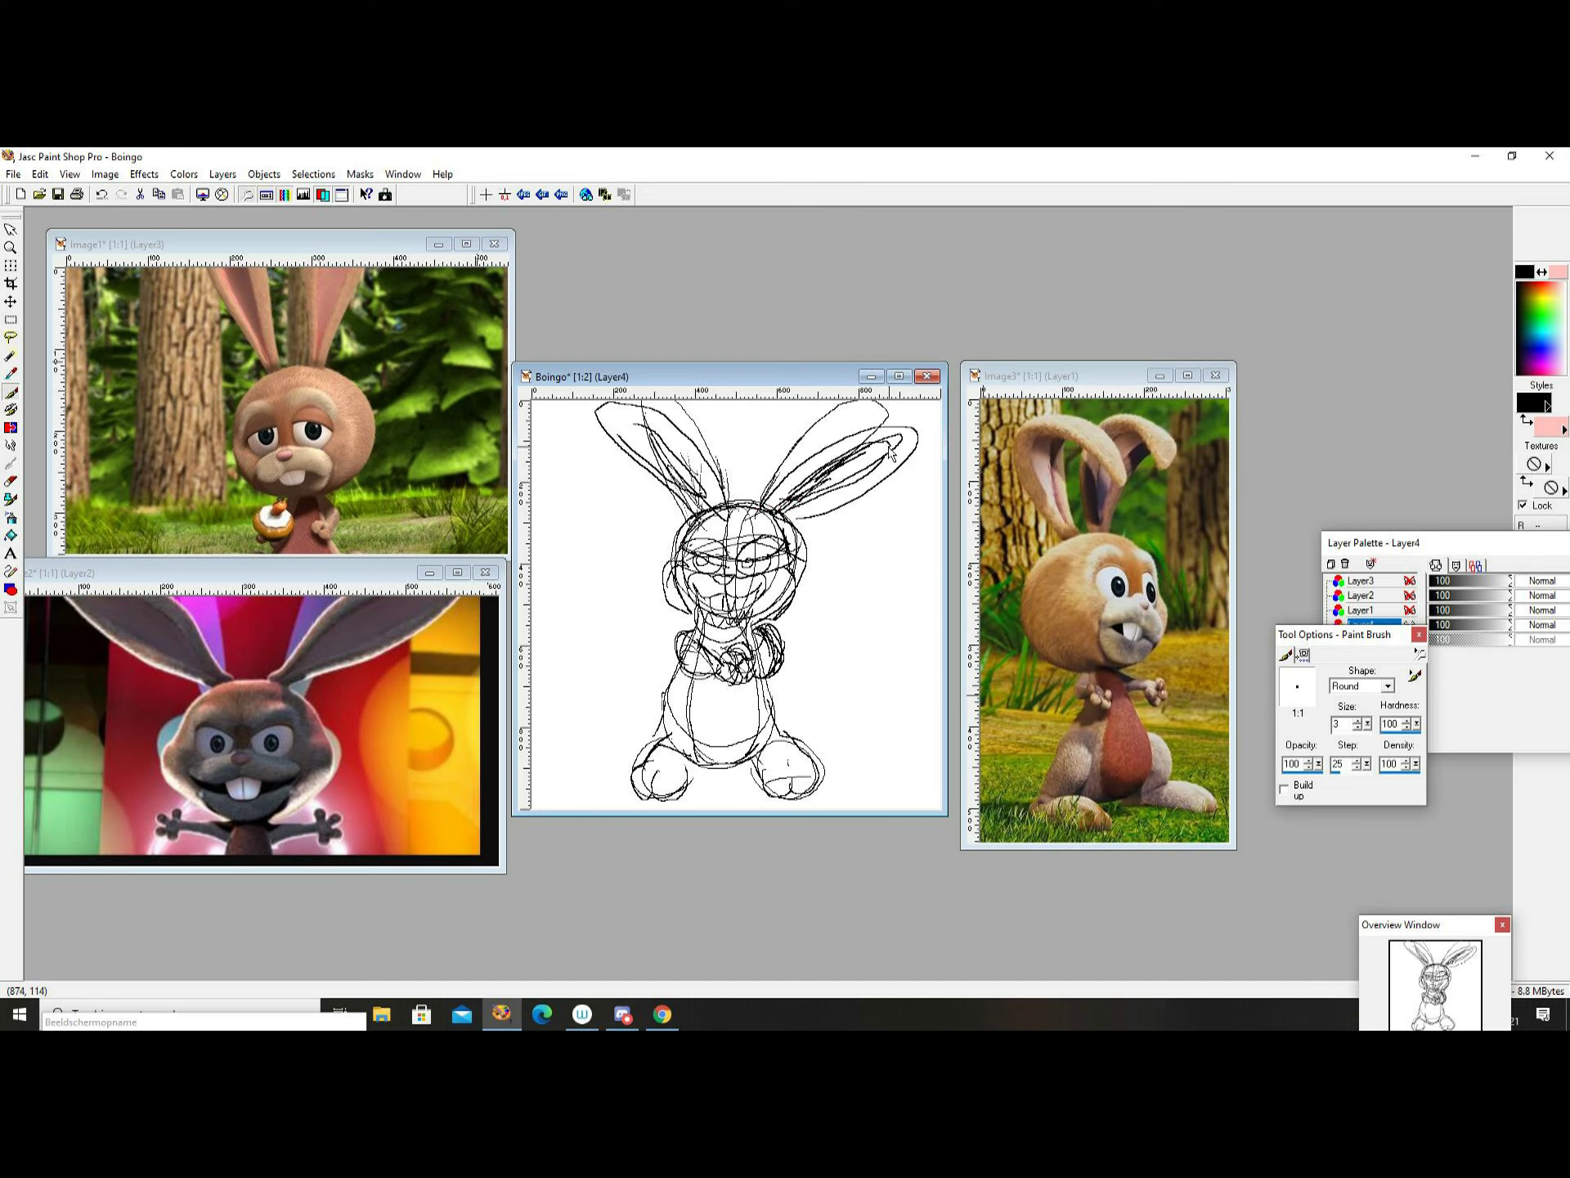
left_click_drag(690, 675, 695, 754)
left_click_drag(756, 682, 753, 721)
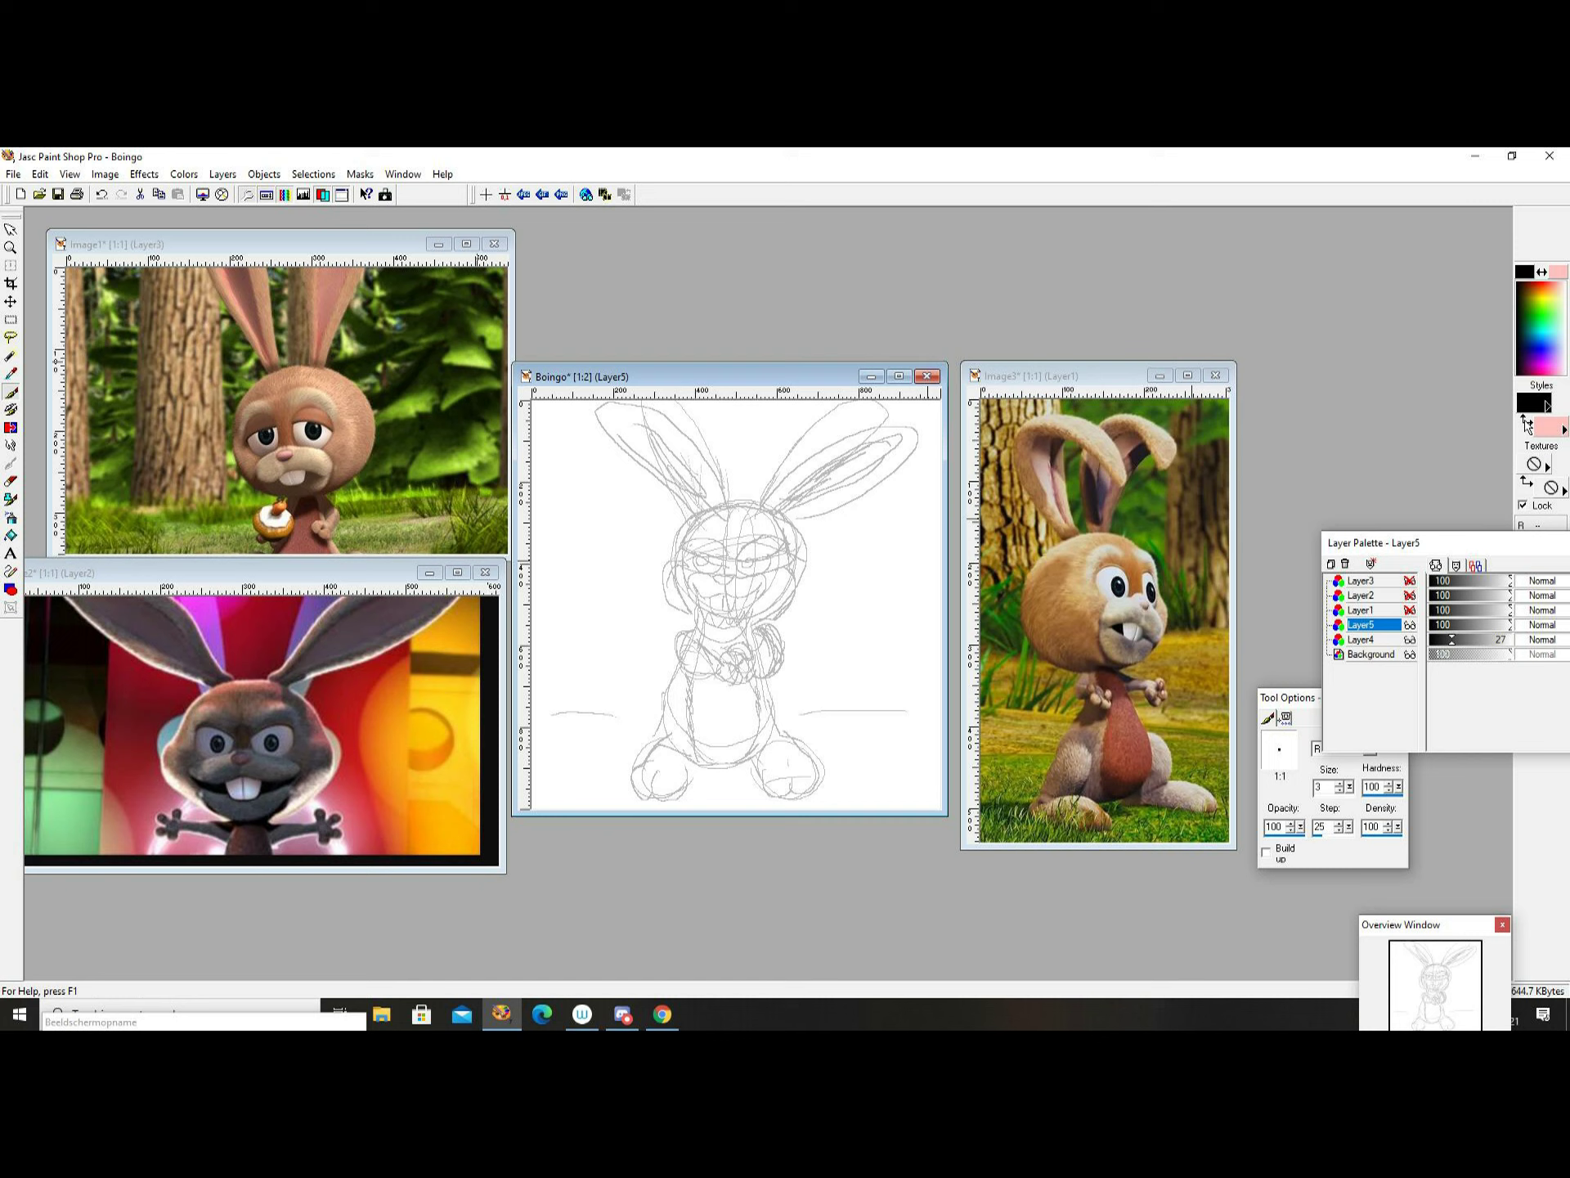
Choose brown and ink the nose, left eyebrow, a black pupil and both cheeks.
left_click(1535, 403)
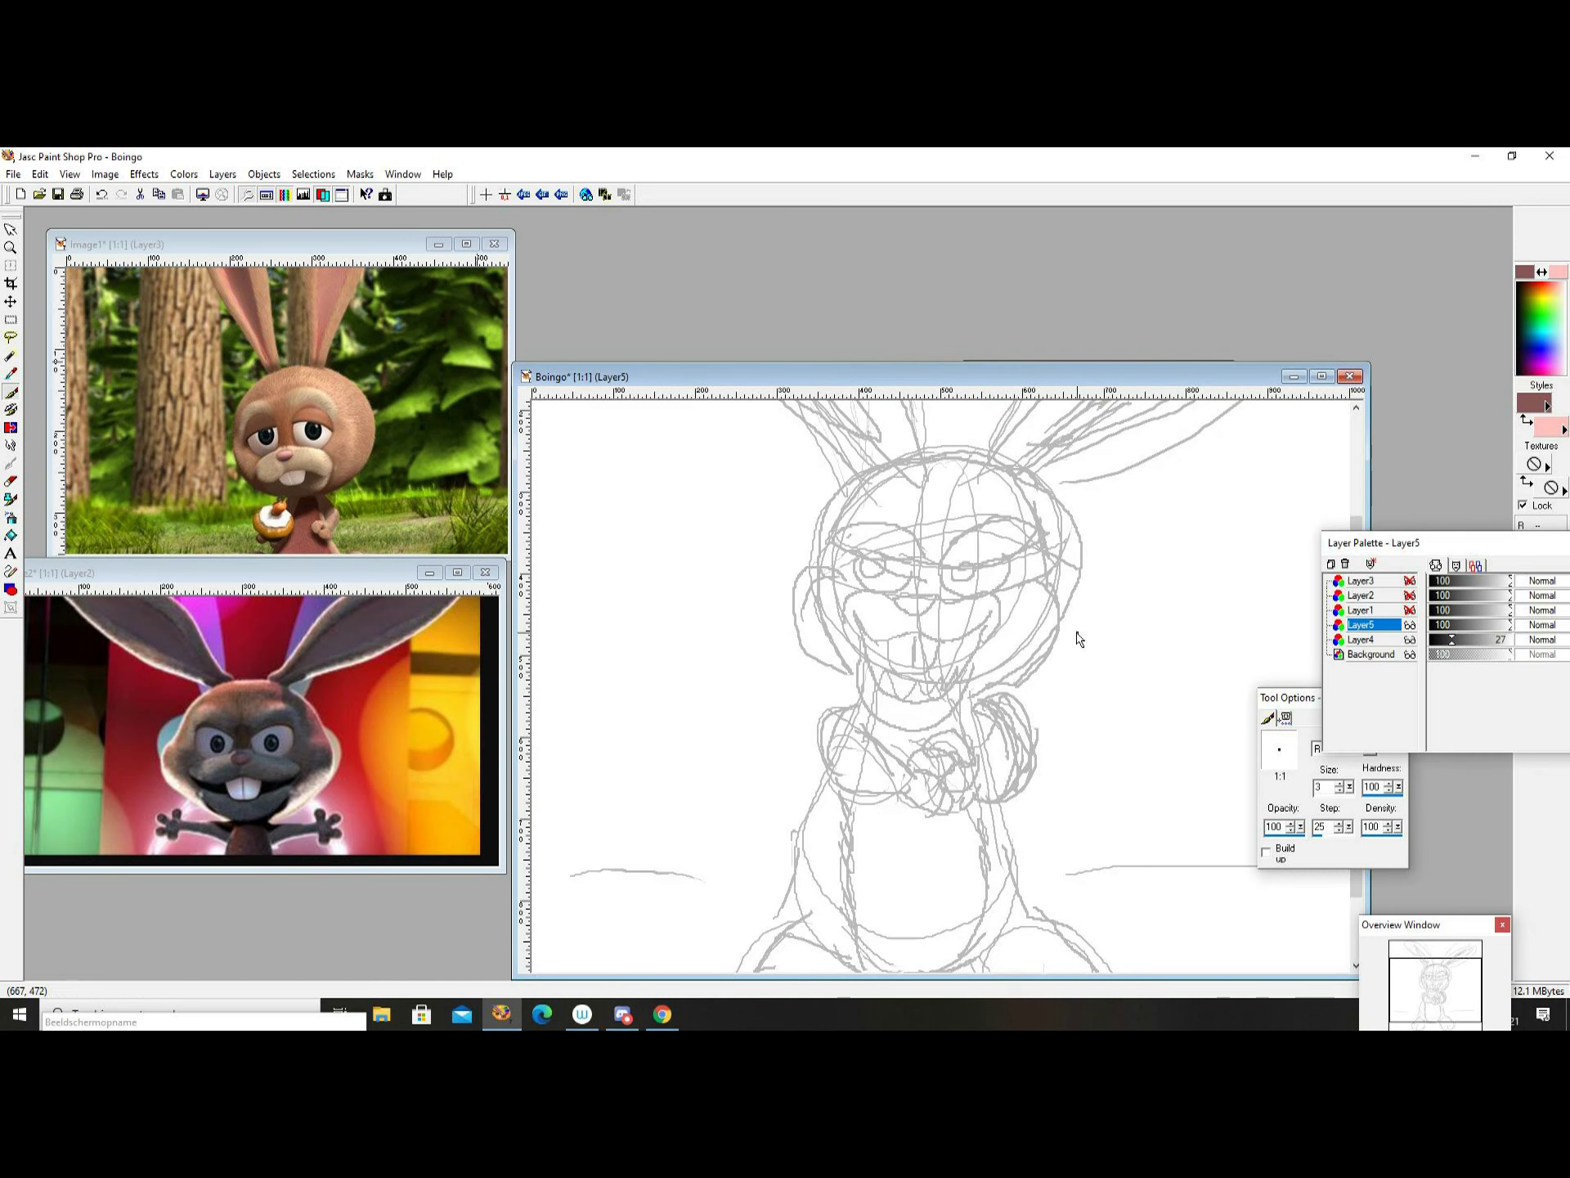
left_click_drag(910, 598, 934, 603)
mouse_move(926, 558)
left_mouse_down()
mouse_move(841, 537)
mouse_move(926, 567)
mouse_move(1037, 539)
left_mouse_up()
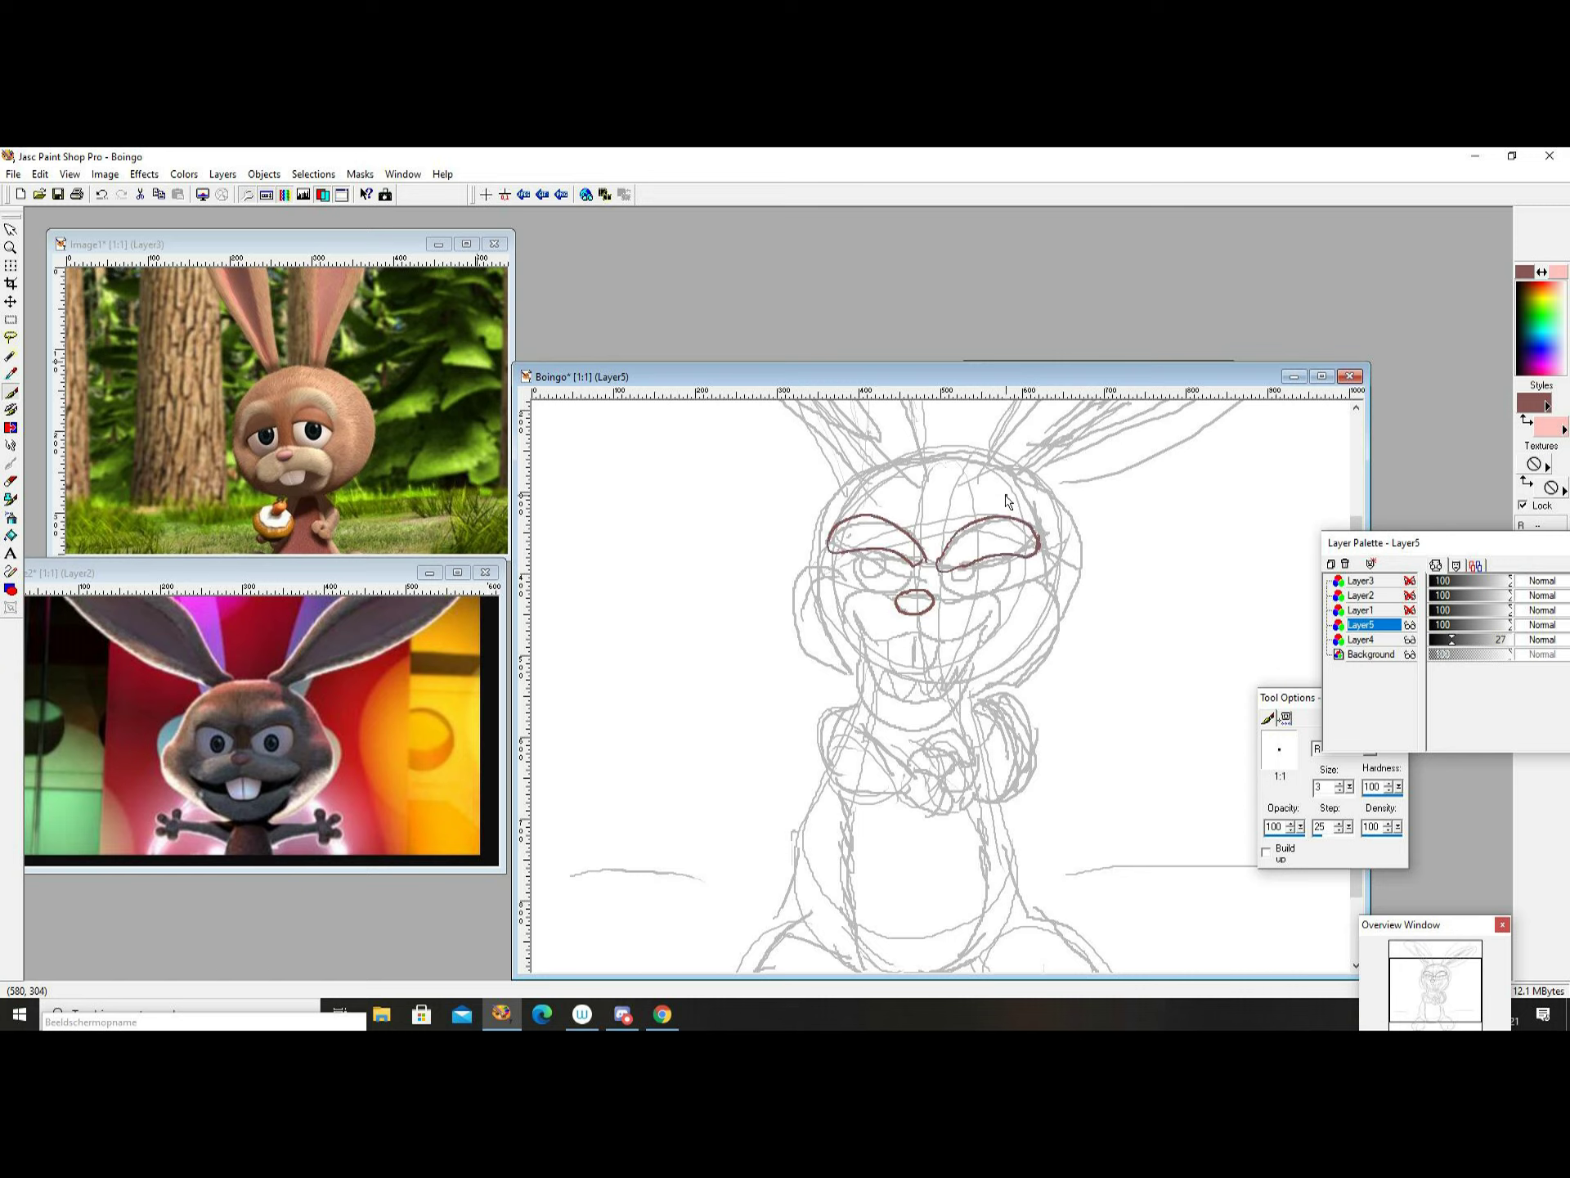
left_click_drag(943, 571, 958, 580)
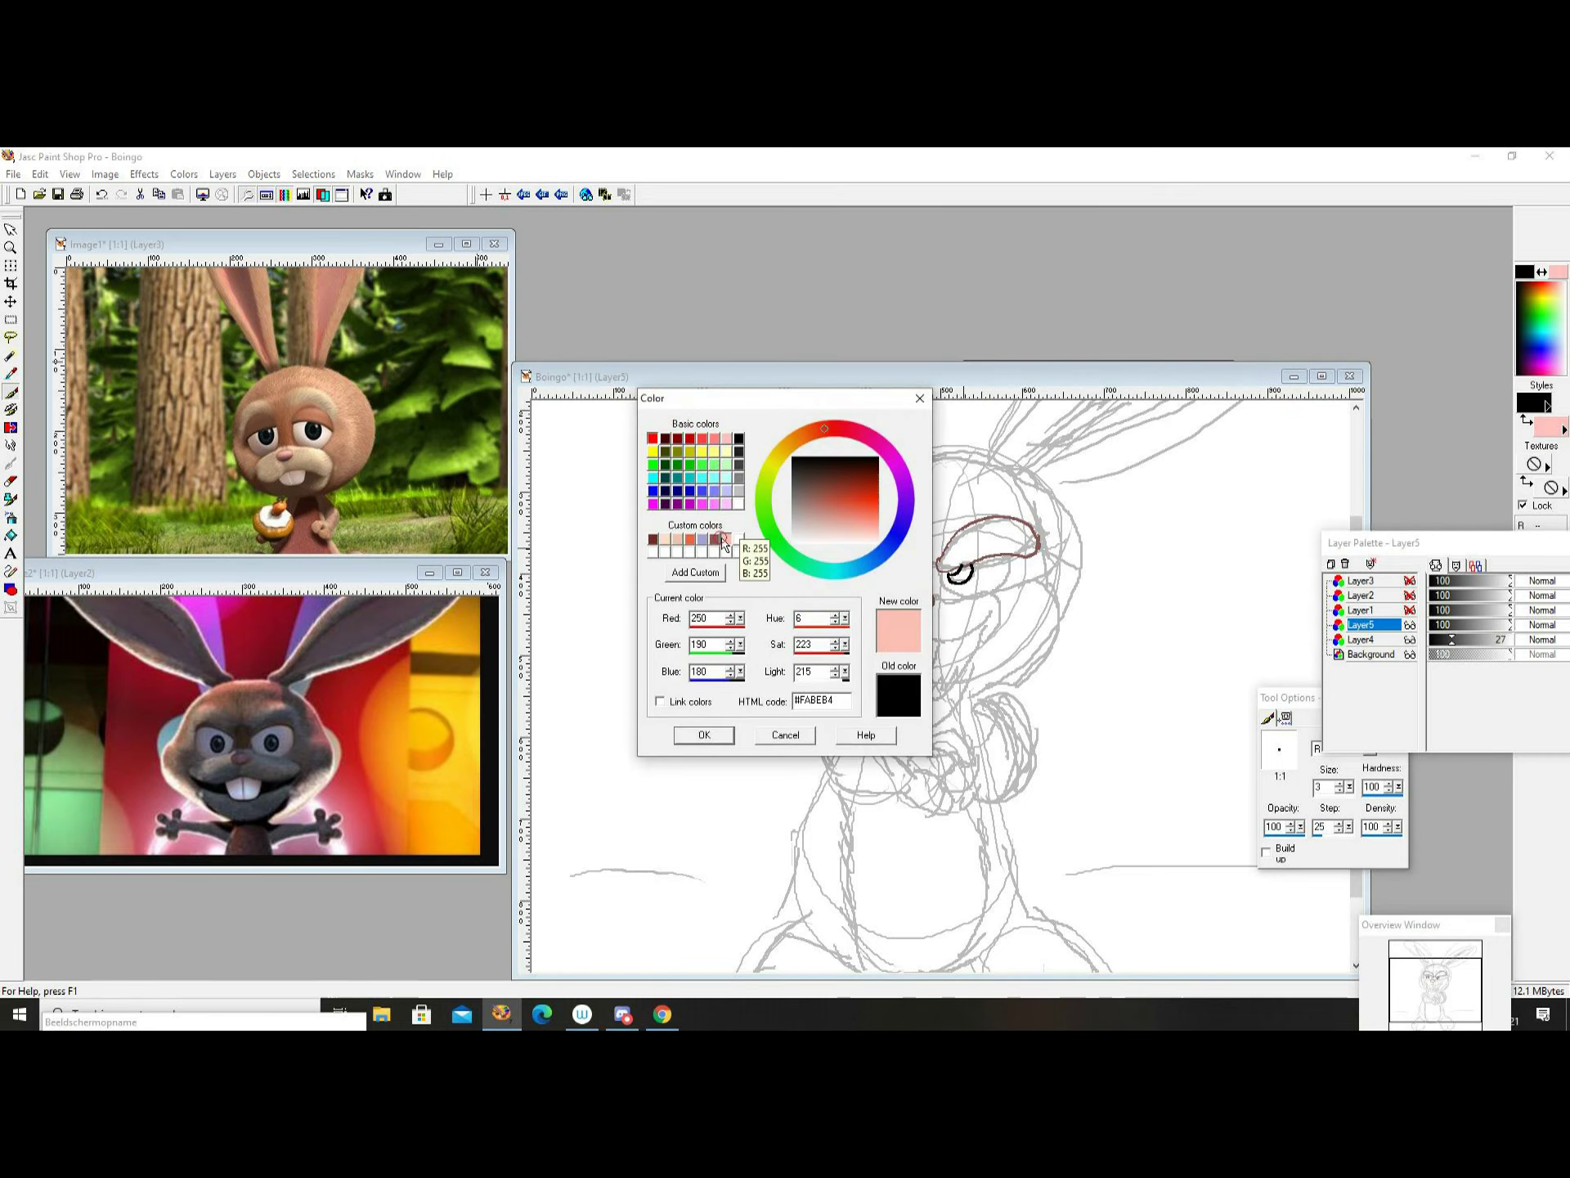
left_click_drag(844, 576, 852, 675)
left_click_drag(1000, 588, 981, 693)
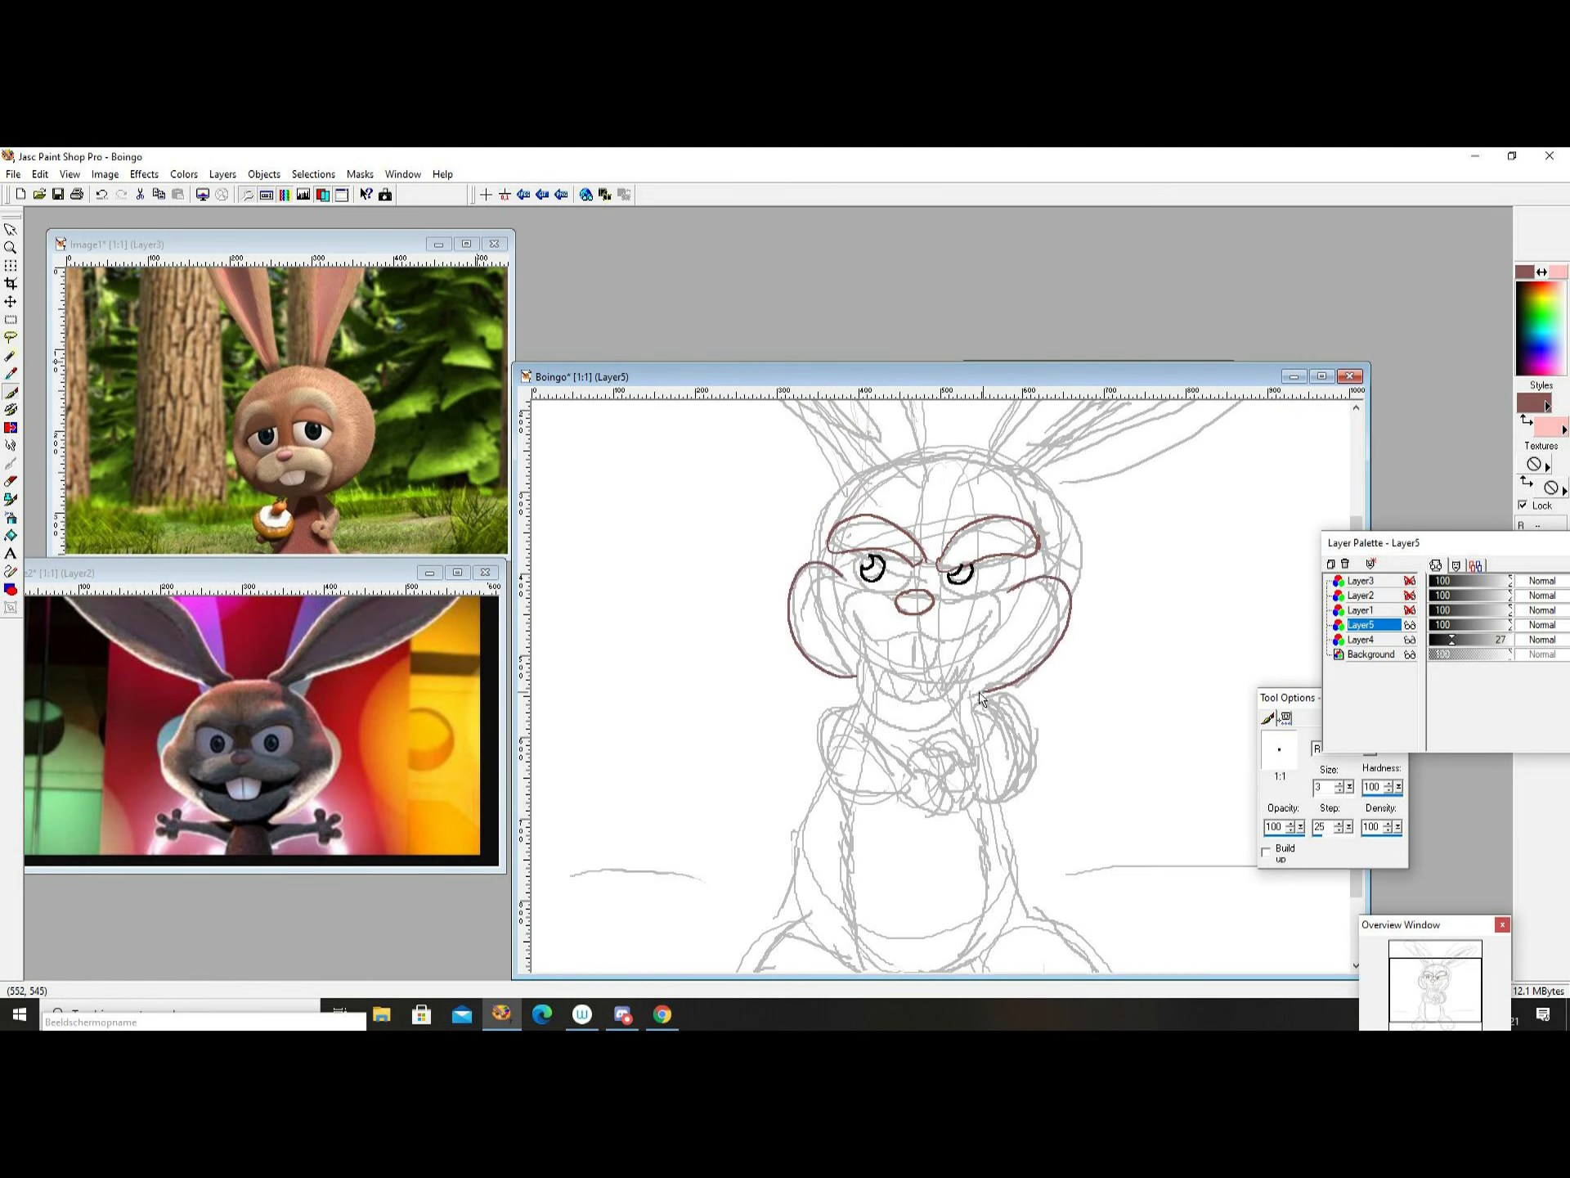
Ink the mouth line, teeth, chin and jaw, the left eye outline and the paws.
left_click_drag(927, 598, 1000, 602)
mouse_move(881, 636)
left_mouse_down()
mouse_move(944, 639)
mouse_move(944, 689)
left_mouse_up()
key("ctrl+z")
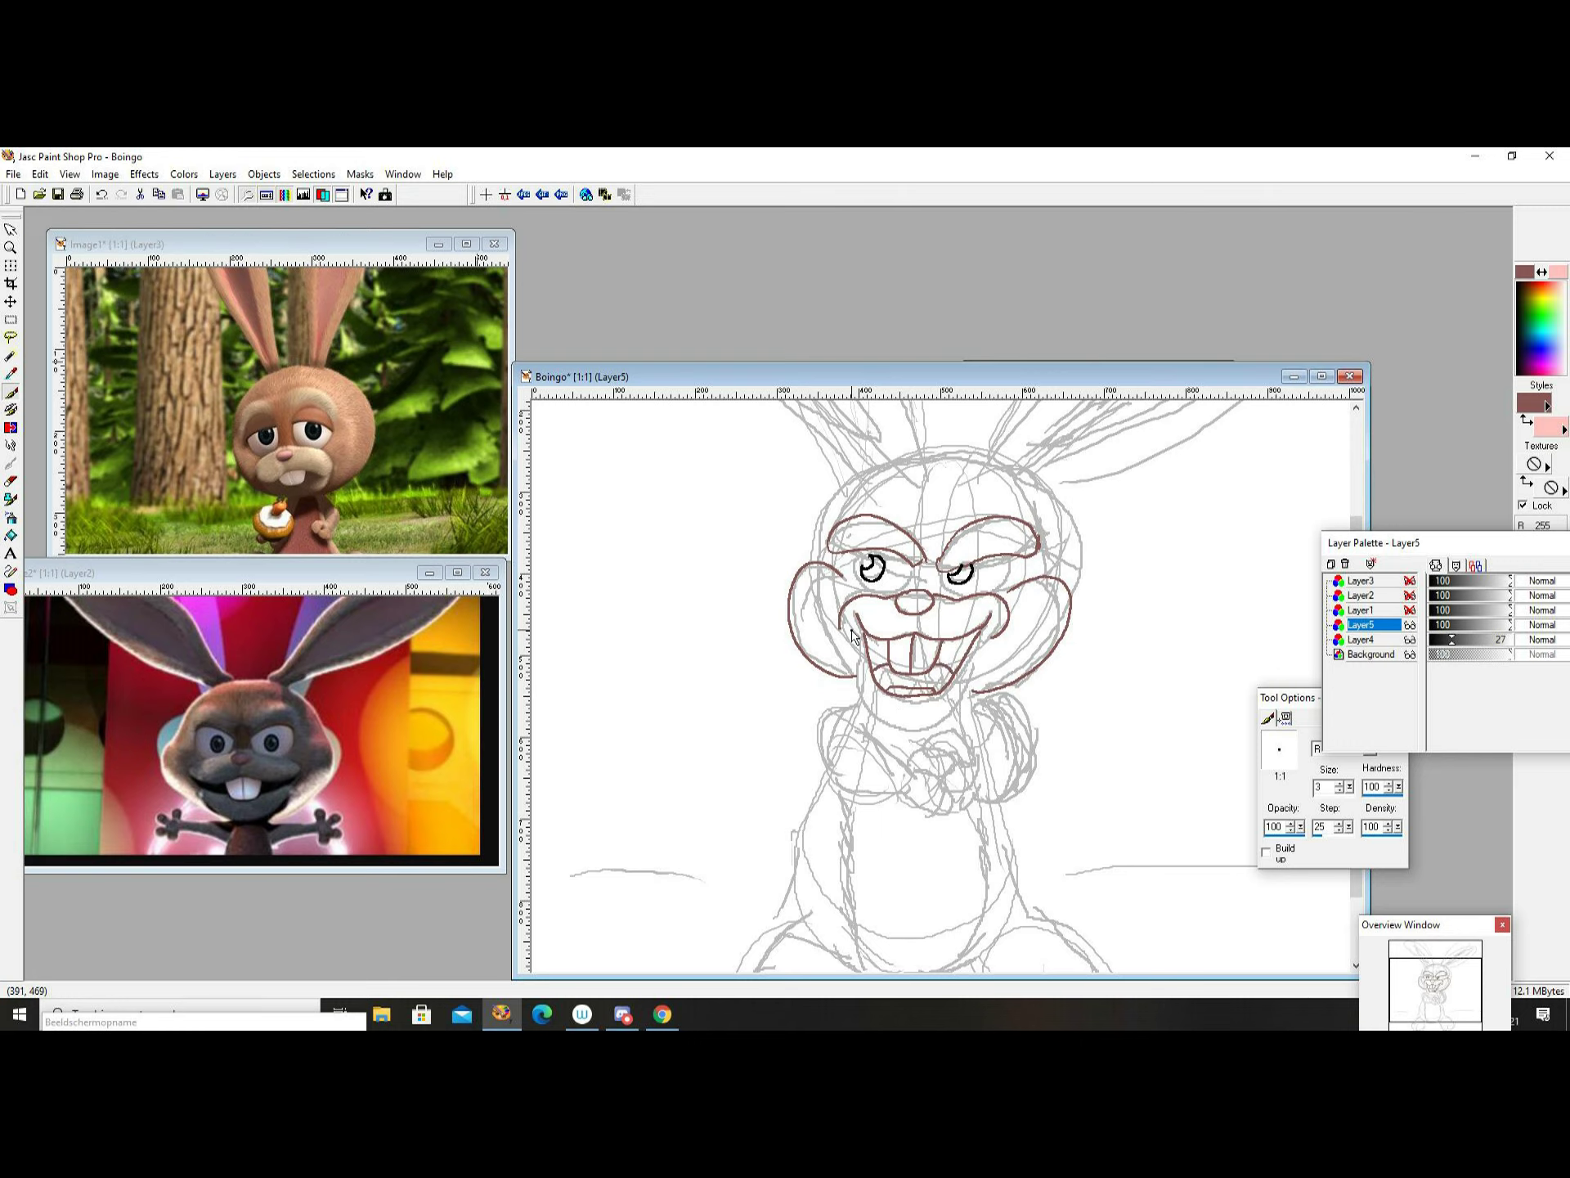
left_click_drag(851, 672, 978, 677)
mouse_move(860, 555)
left_mouse_down()
mouse_move(907, 593)
mouse_move(1056, 518)
left_mouse_up()
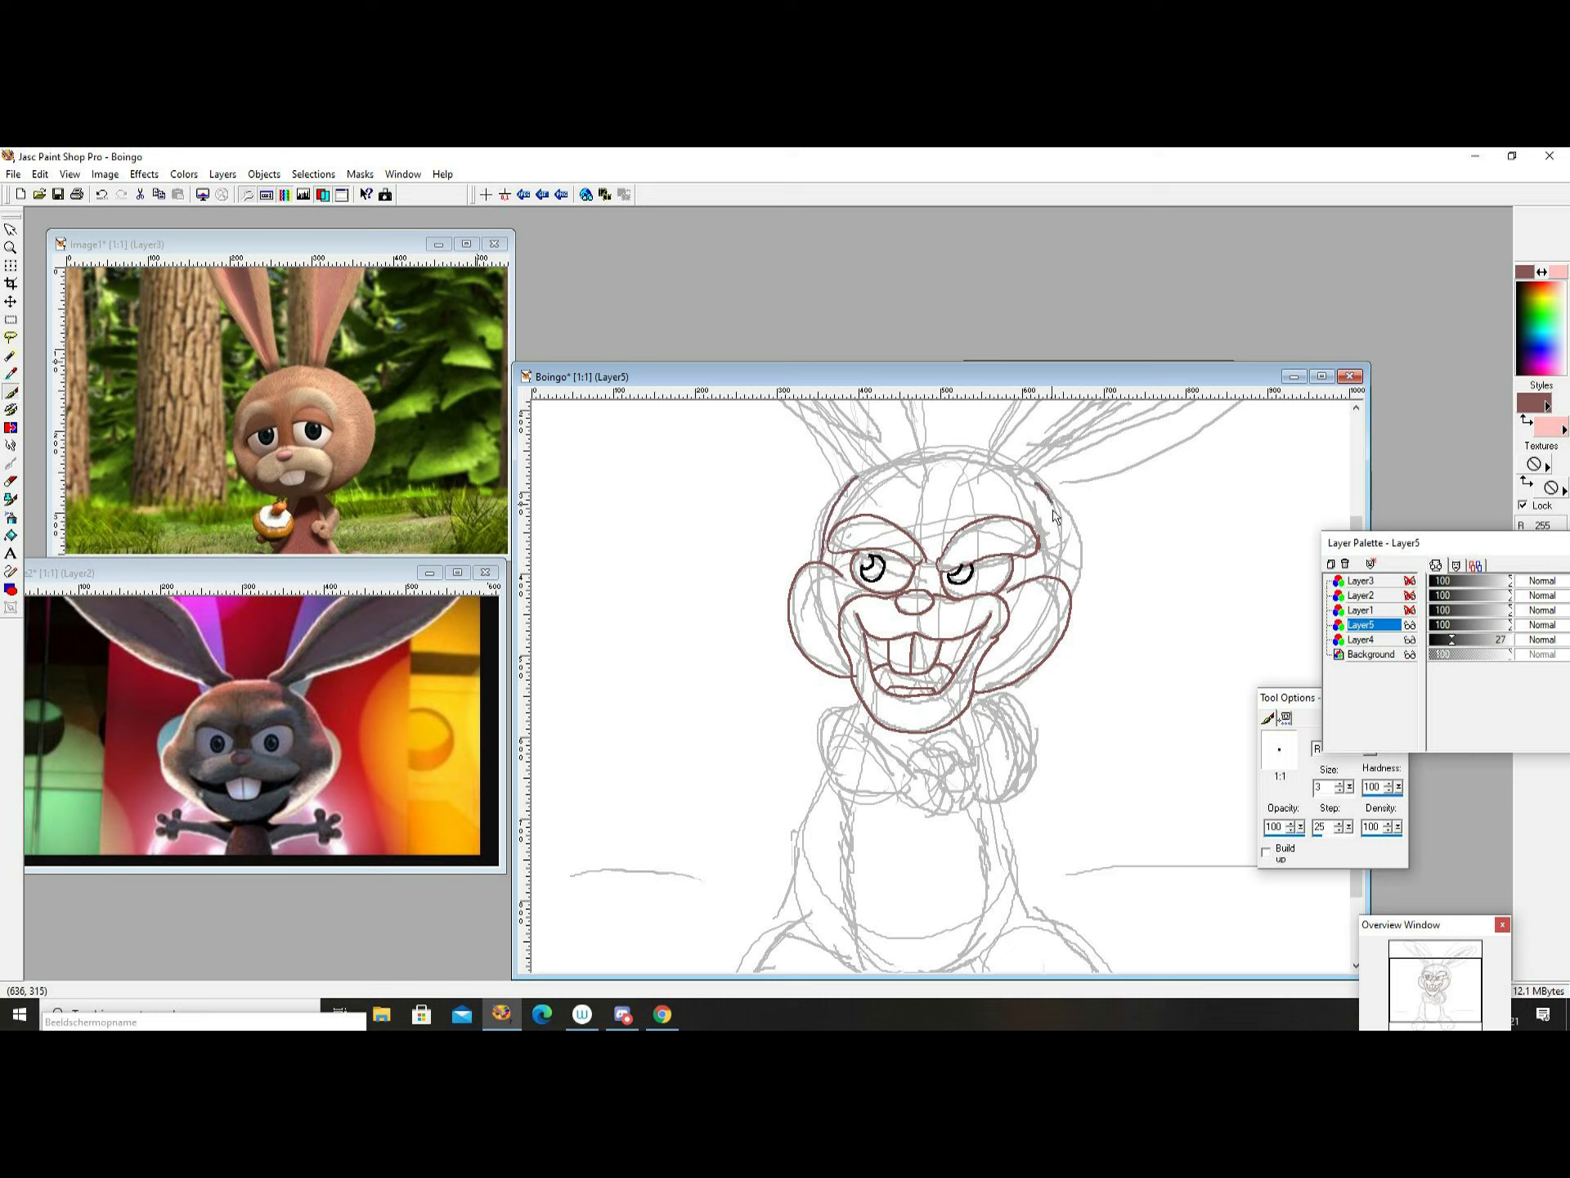
mouse_move(921, 756)
left_mouse_down()
mouse_move(969, 748)
mouse_move(970, 786)
left_mouse_up()
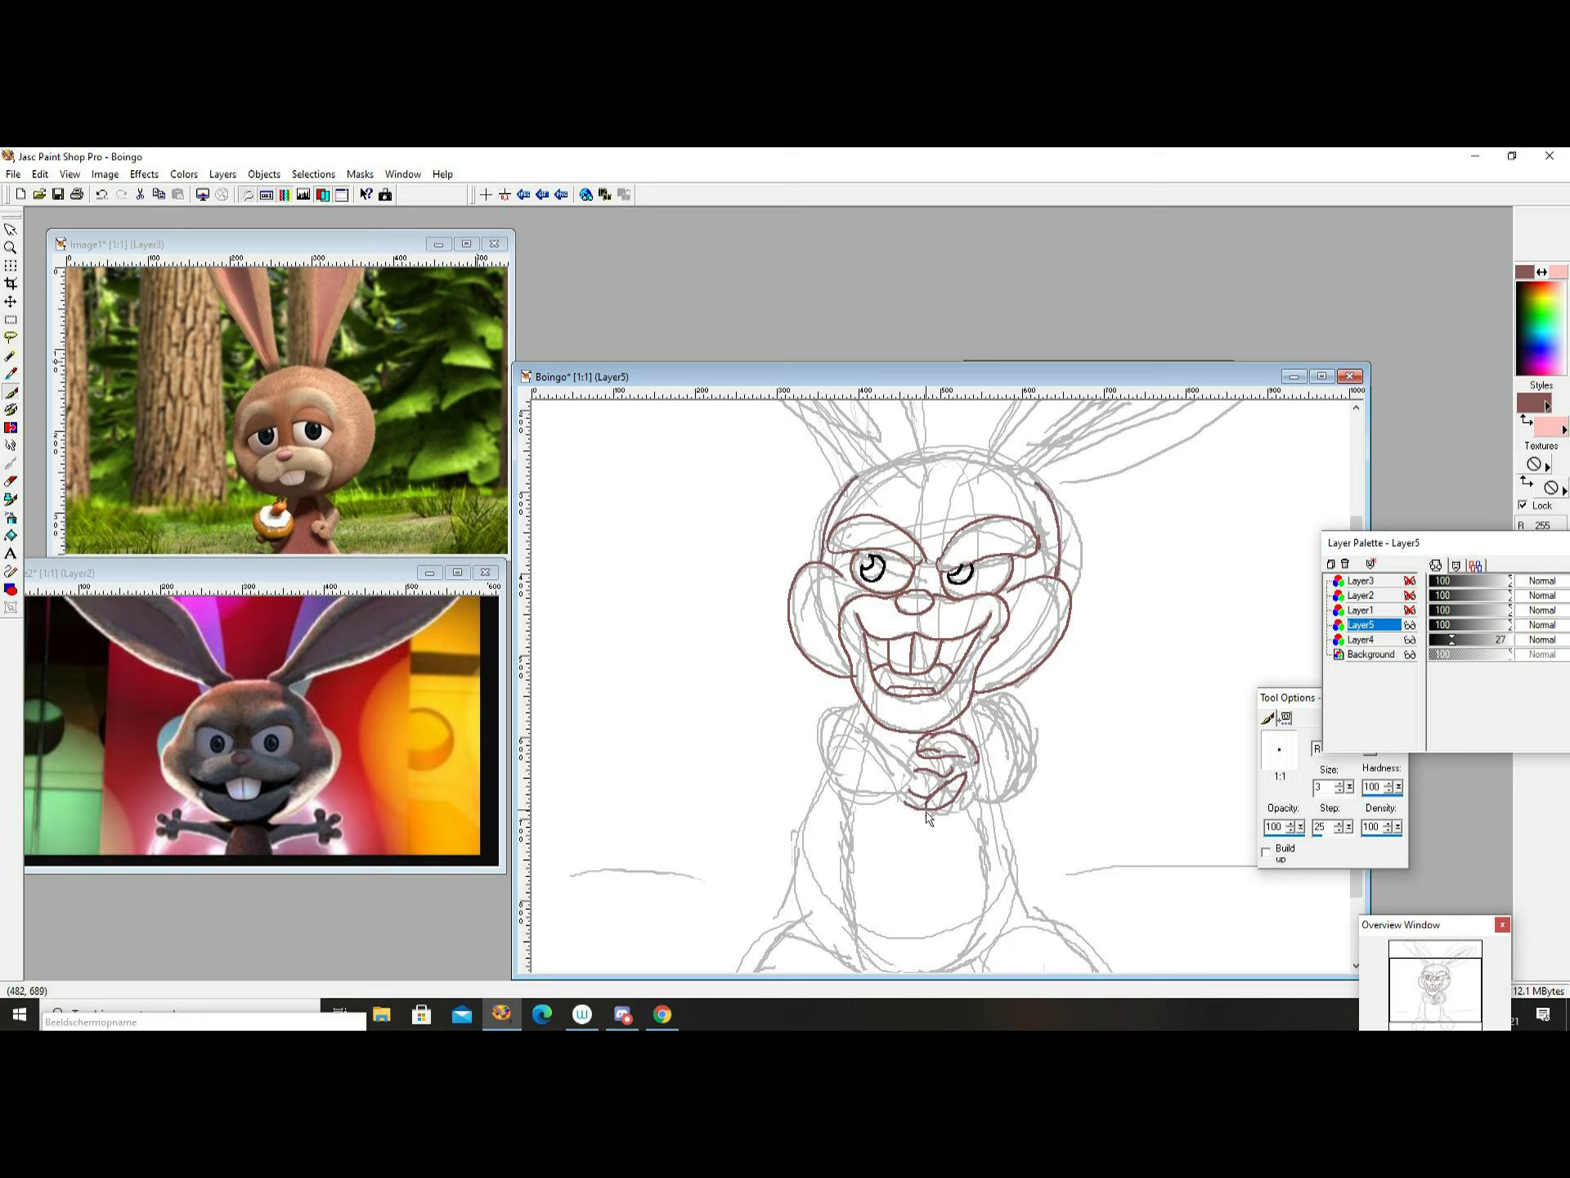
Outline the right shoulder and paw, the top of the head and the U-shaped belly bib.
key("e")
key("b")
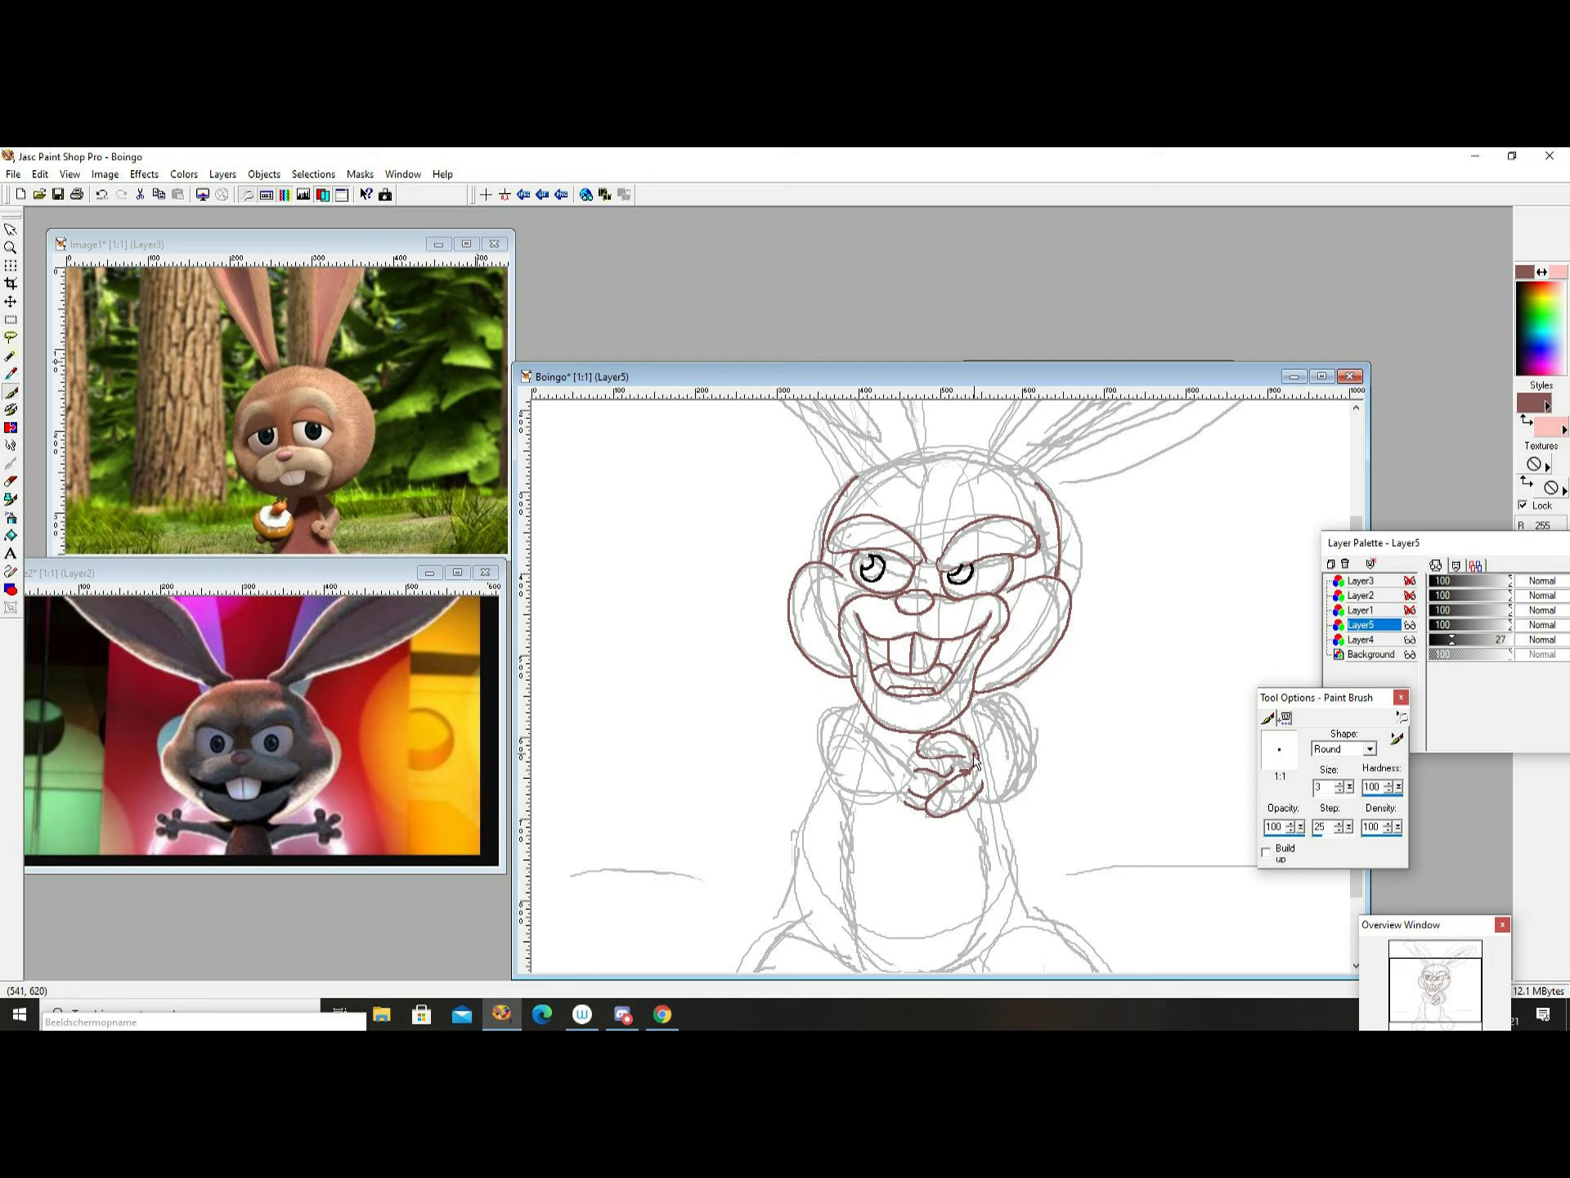
left_click_drag(978, 714, 994, 804)
left_click_drag(866, 483, 1030, 479)
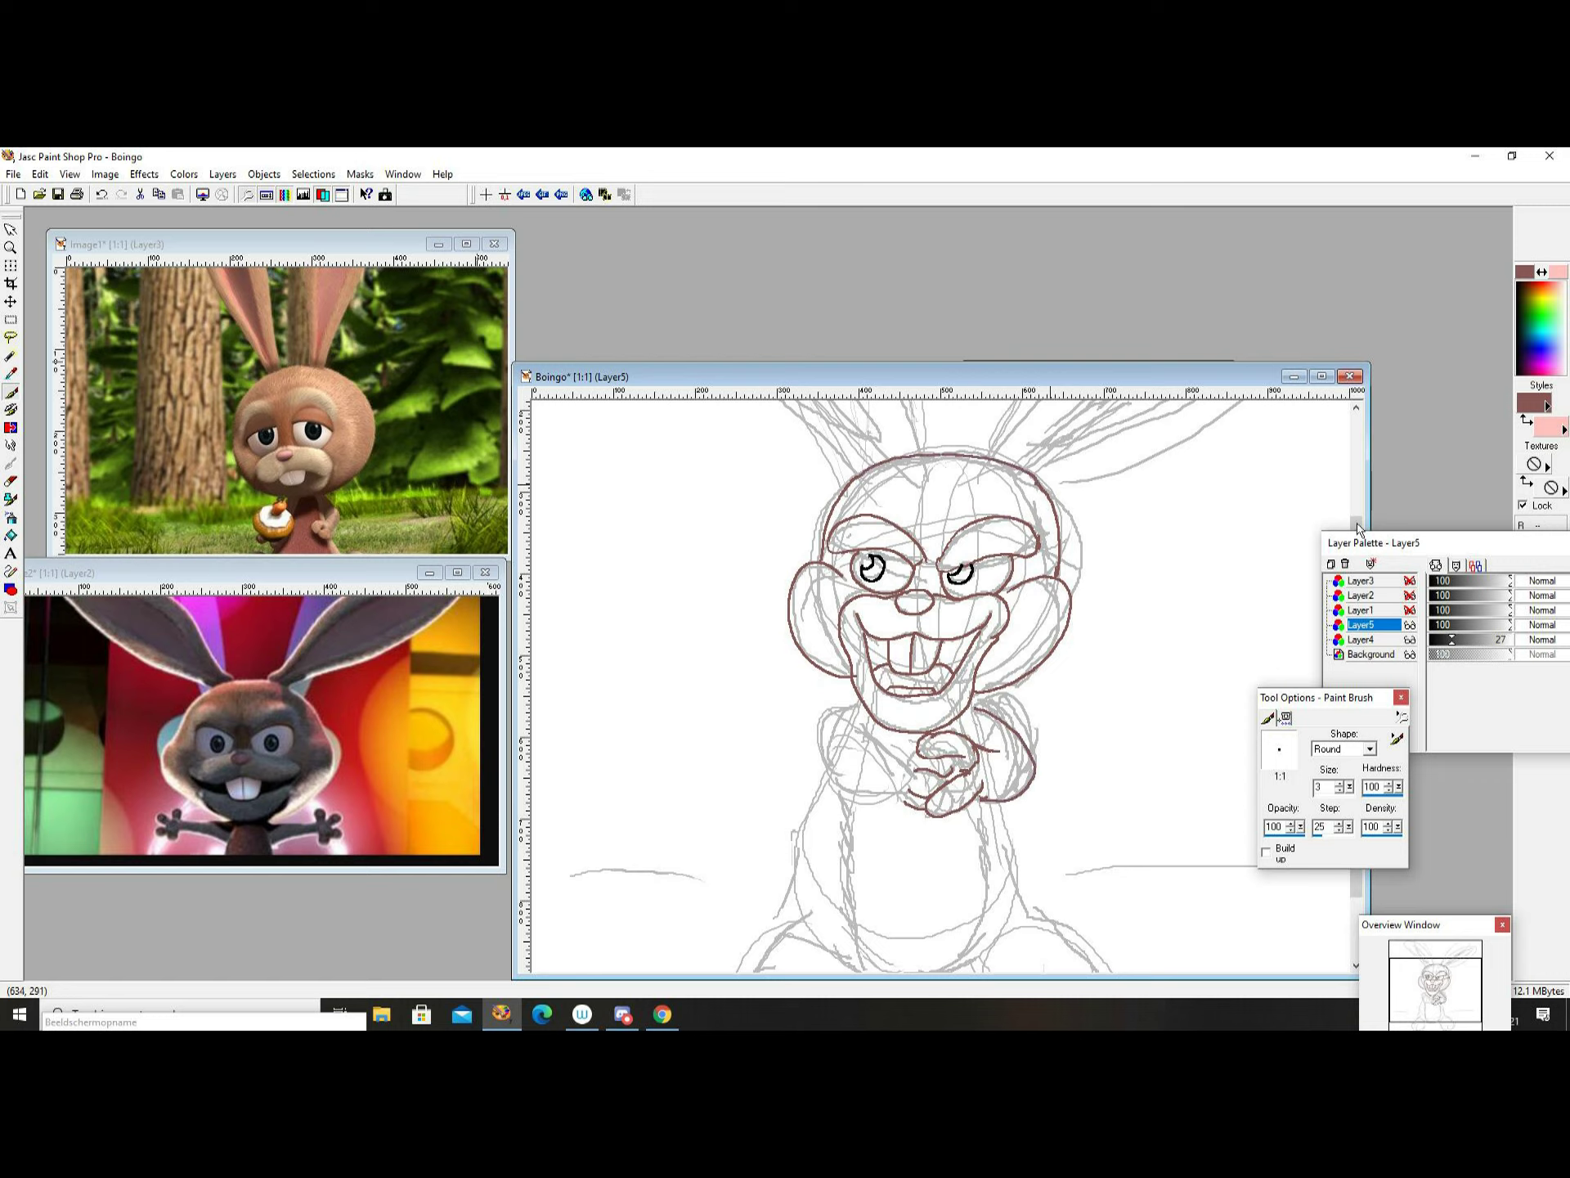
scroll(1360, 529, "down", 3)
mouse_move(908, 669)
left_mouse_down()
mouse_move(832, 687)
mouse_move(862, 629)
mouse_move(834, 620)
left_mouse_up()
mouse_move(852, 709)
left_mouse_down()
mouse_move(849, 834)
mouse_move(955, 891)
mouse_move(981, 729)
left_mouse_up()
Outline the left arm, the right side, and both feet with toe lines.
left_click_drag(837, 639, 792, 834)
left_click_drag(996, 705, 1037, 828)
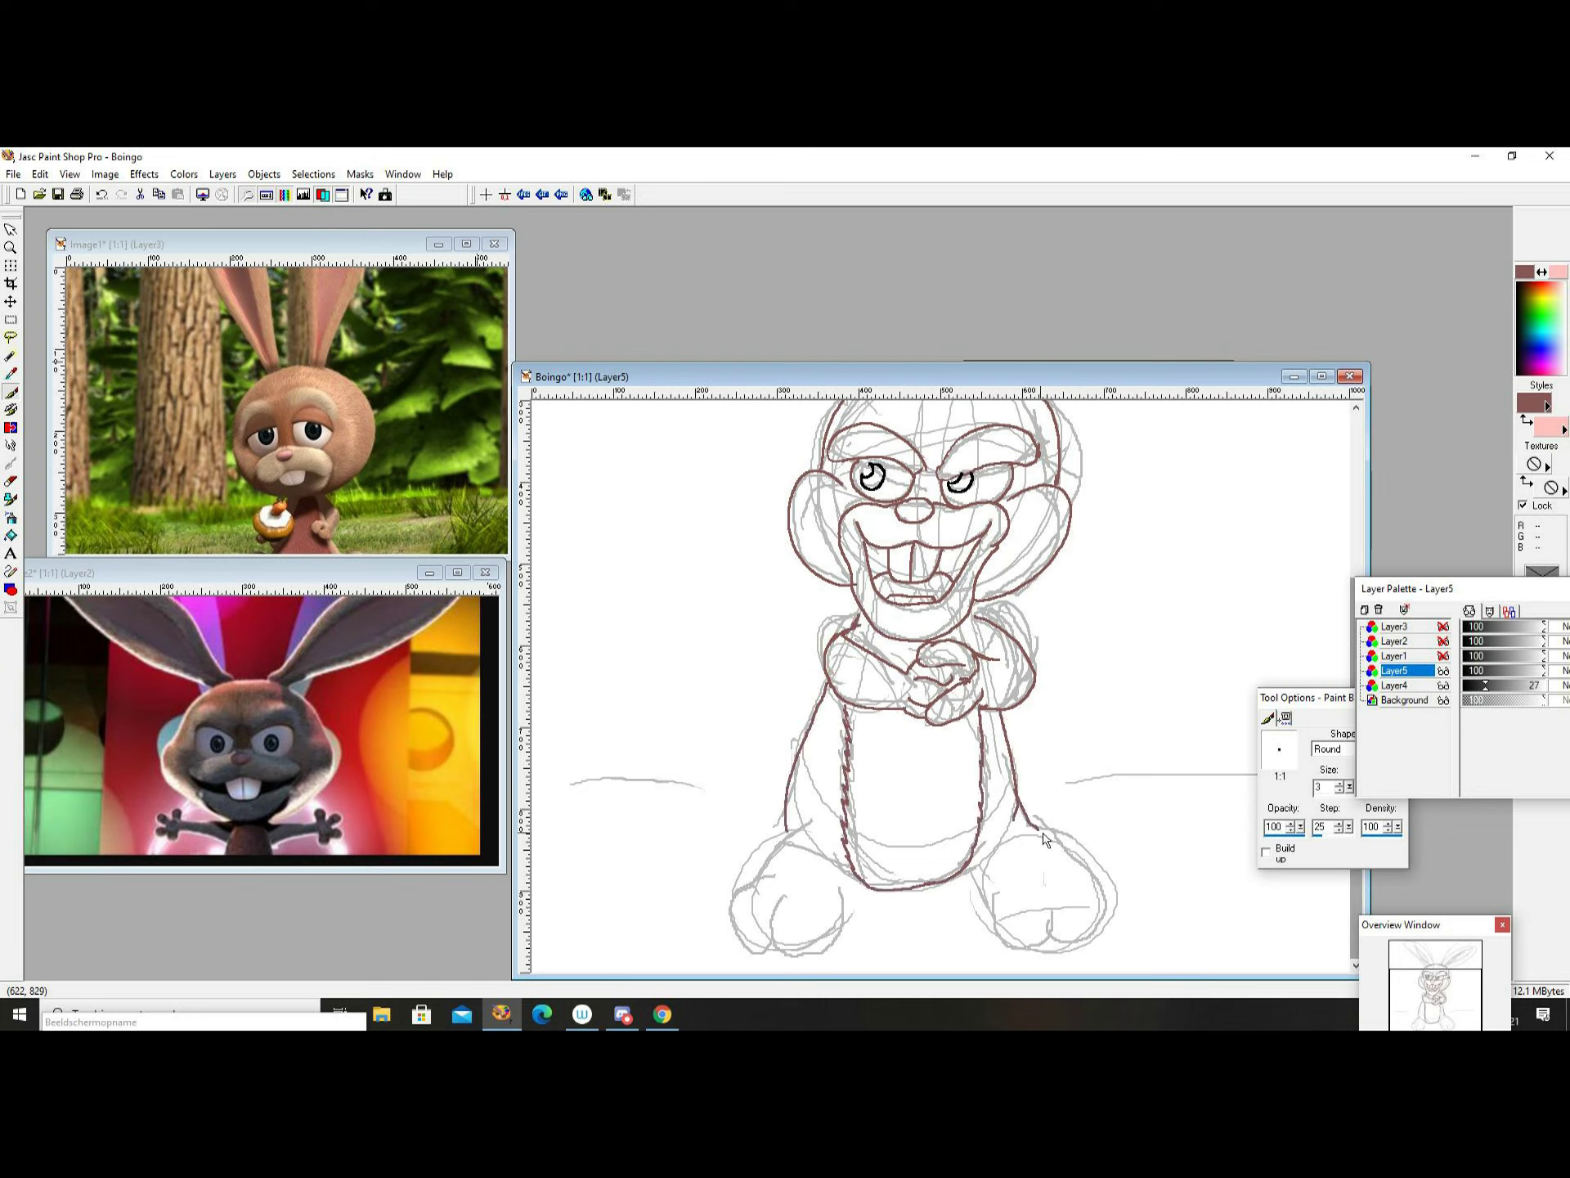
mouse_move(997, 902)
left_mouse_down()
mouse_move(1068, 943)
mouse_move(1097, 910)
left_mouse_up()
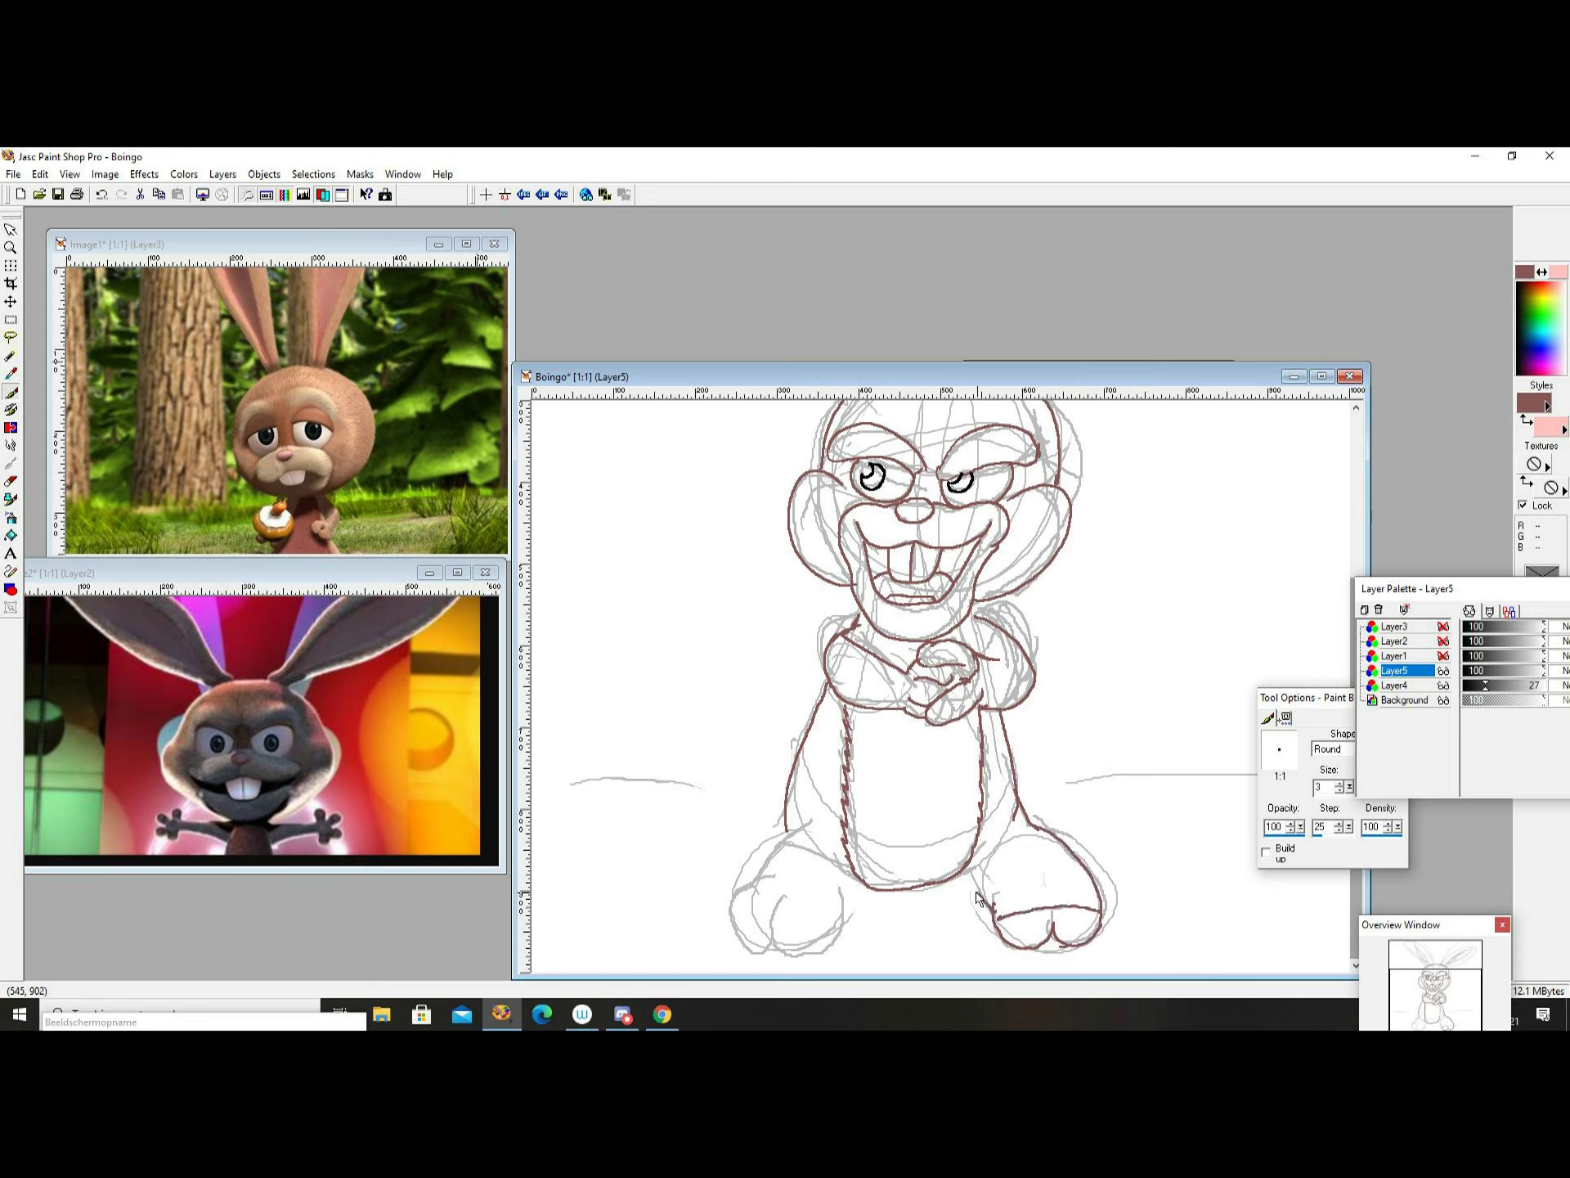
left_click_drag(786, 908, 773, 951)
left_click_drag(856, 878, 797, 967)
mouse_move(749, 880)
left_mouse_down()
mouse_move(737, 945)
mouse_move(832, 939)
mouse_move(752, 929)
left_mouse_up()
Erase stray strokes around the feet.
key("e")
key("b")
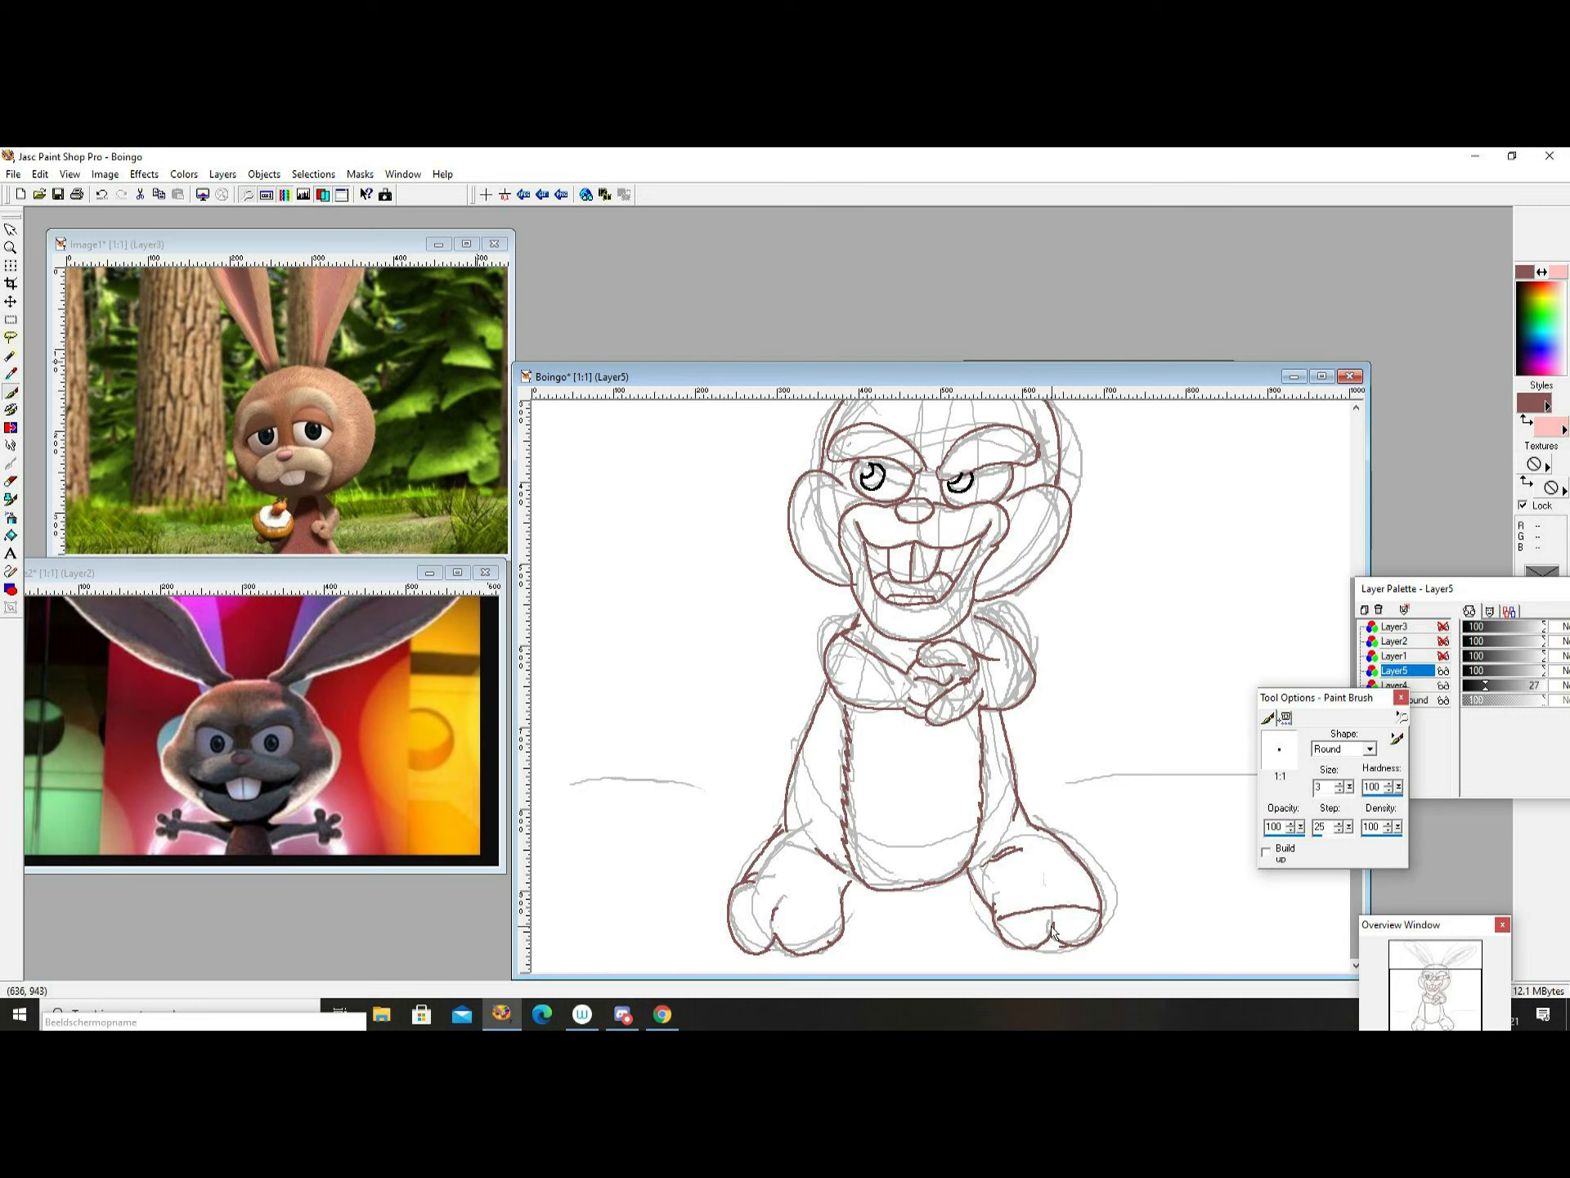
key("e")
left_click_drag(1006, 853, 1013, 935)
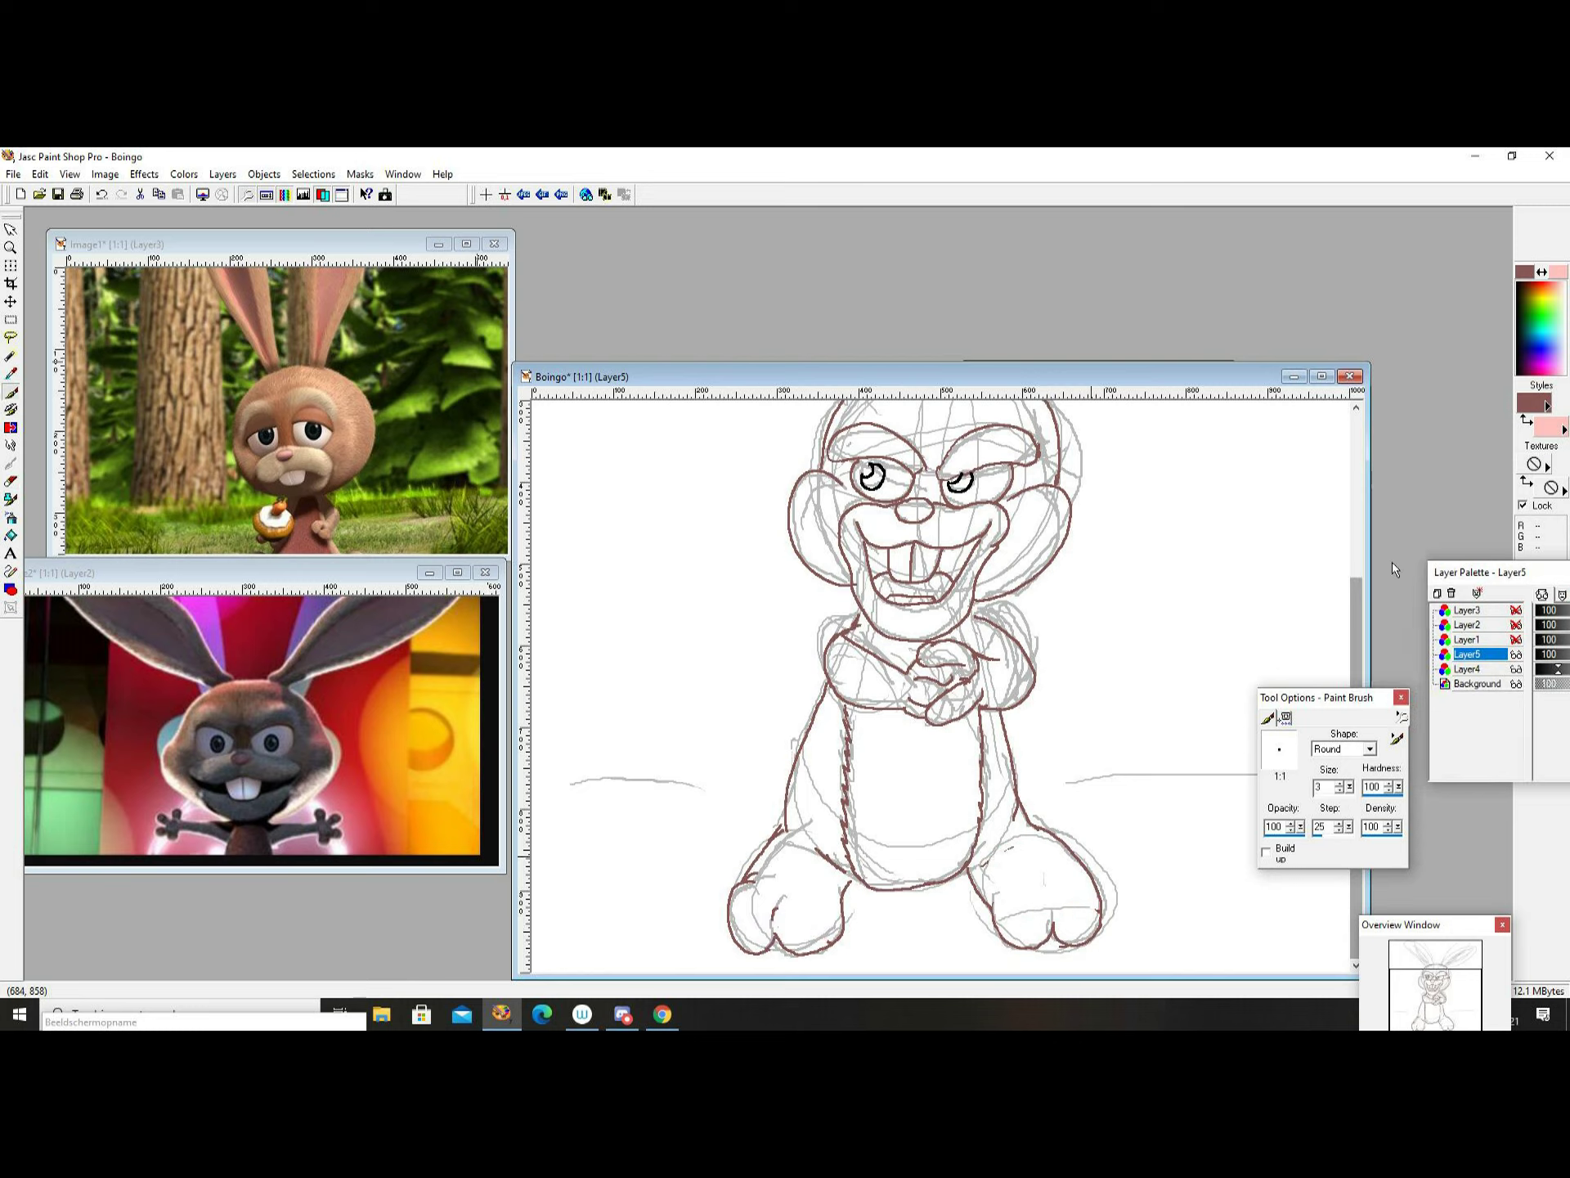
Outline both ears in brown, including the right ear's curl and inner edge.
mouse_move(920, 604)
left_mouse_down()
mouse_move(749, 479)
mouse_move(859, 624)
left_mouse_up()
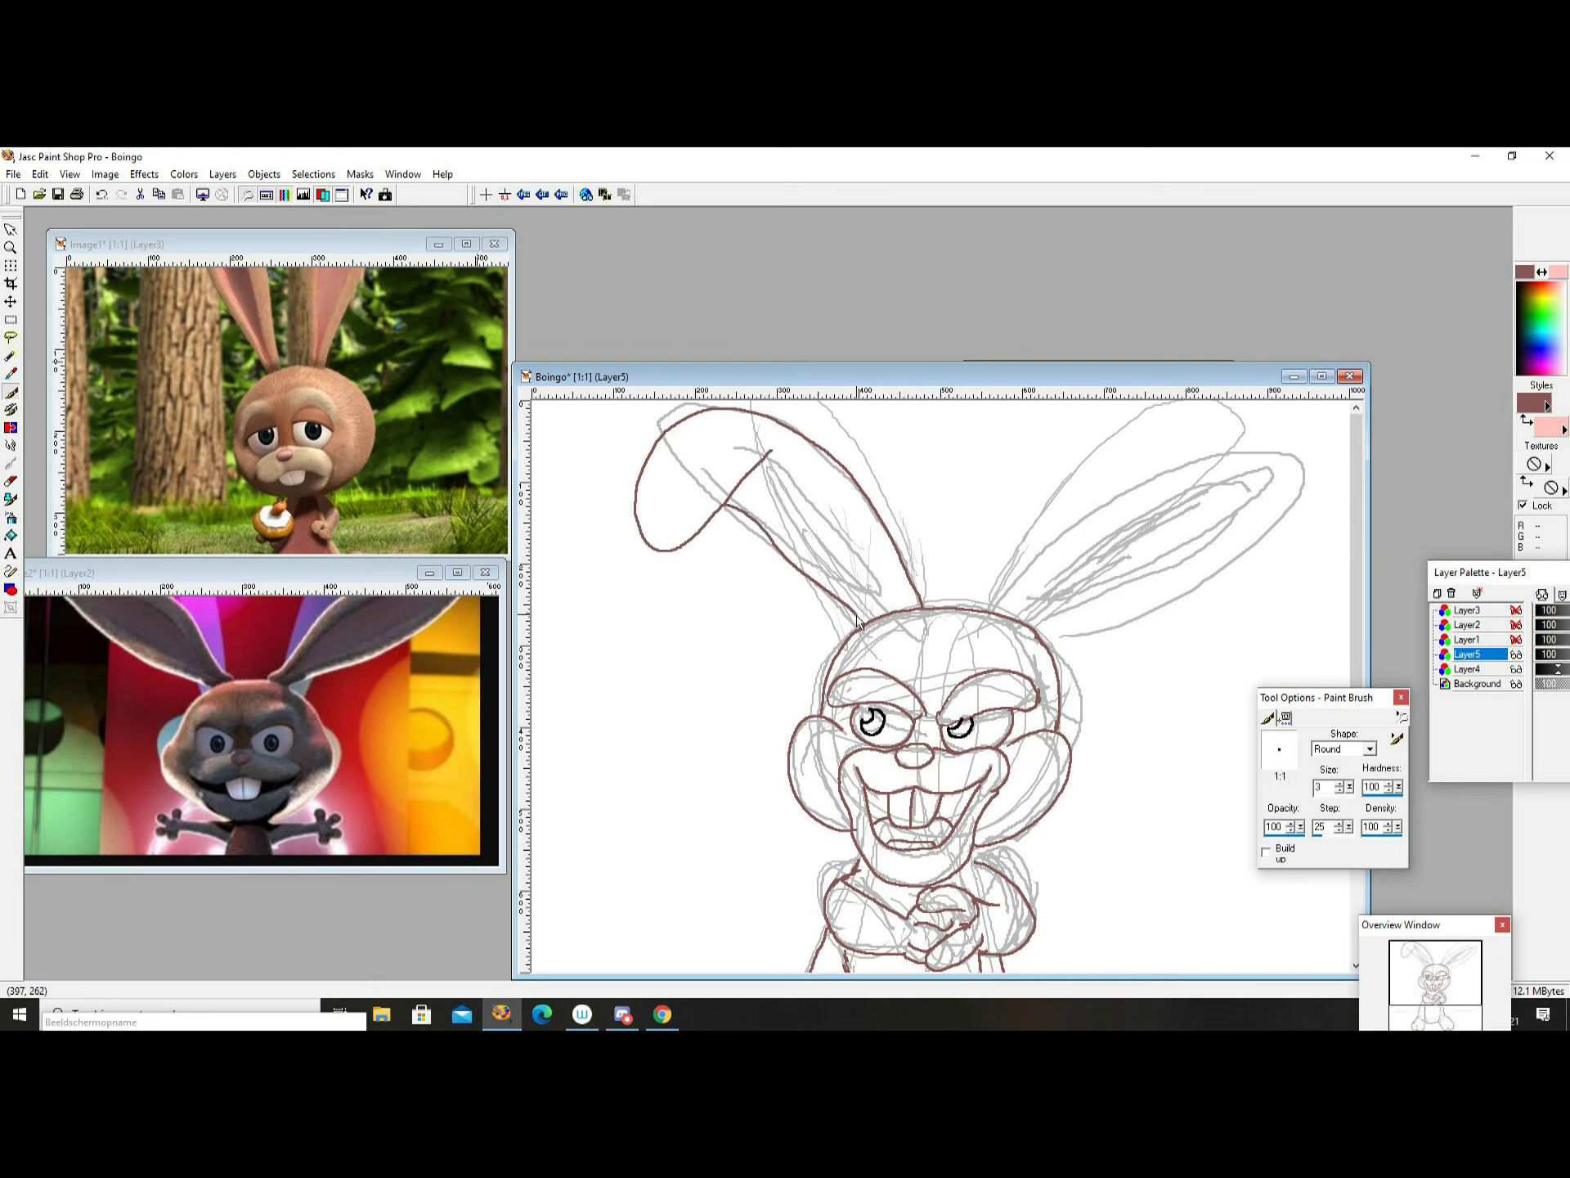
left_click_drag(814, 505, 881, 604)
mouse_move(992, 613)
left_mouse_down()
mouse_move(1323, 577)
mouse_move(1237, 466)
left_mouse_up()
mouse_move(1042, 626)
left_mouse_down()
mouse_move(1241, 525)
mouse_move(1239, 488)
mouse_move(1026, 628)
mouse_move(1239, 513)
left_mouse_up()
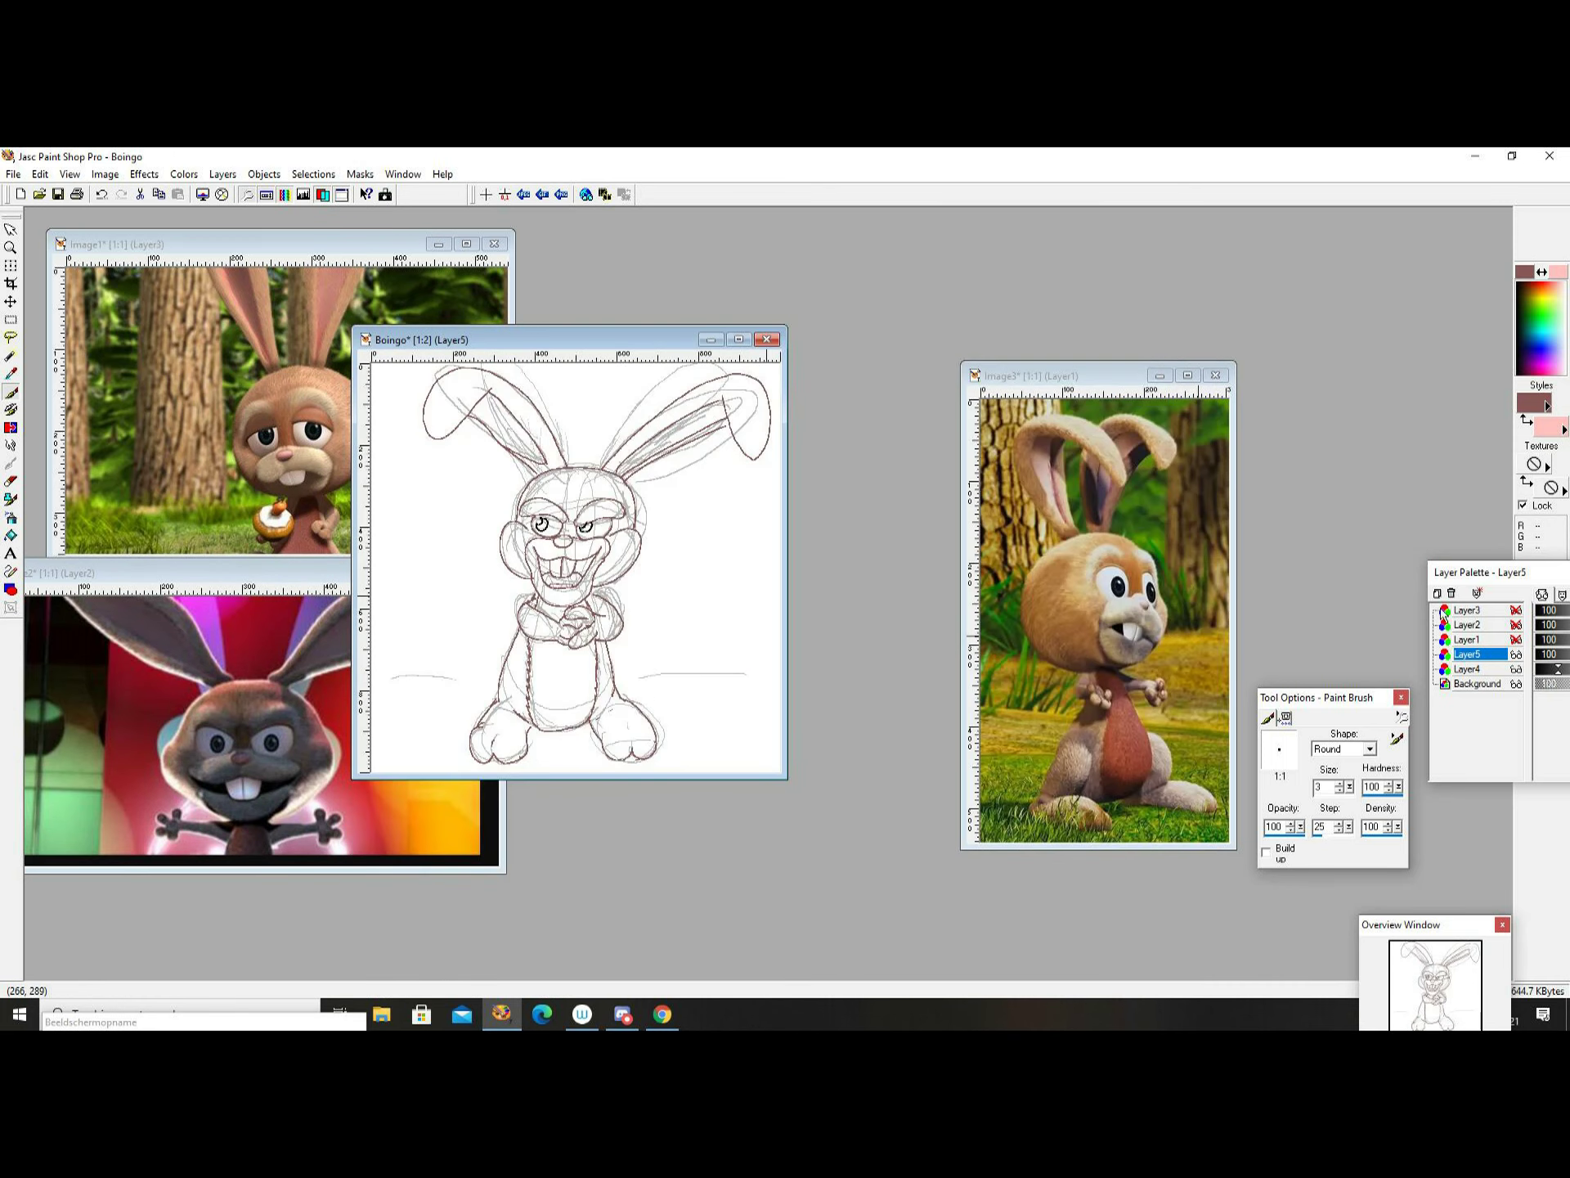
Hide the sketch and white Background layers and add a new empty layer.
left_click(1391, 628)
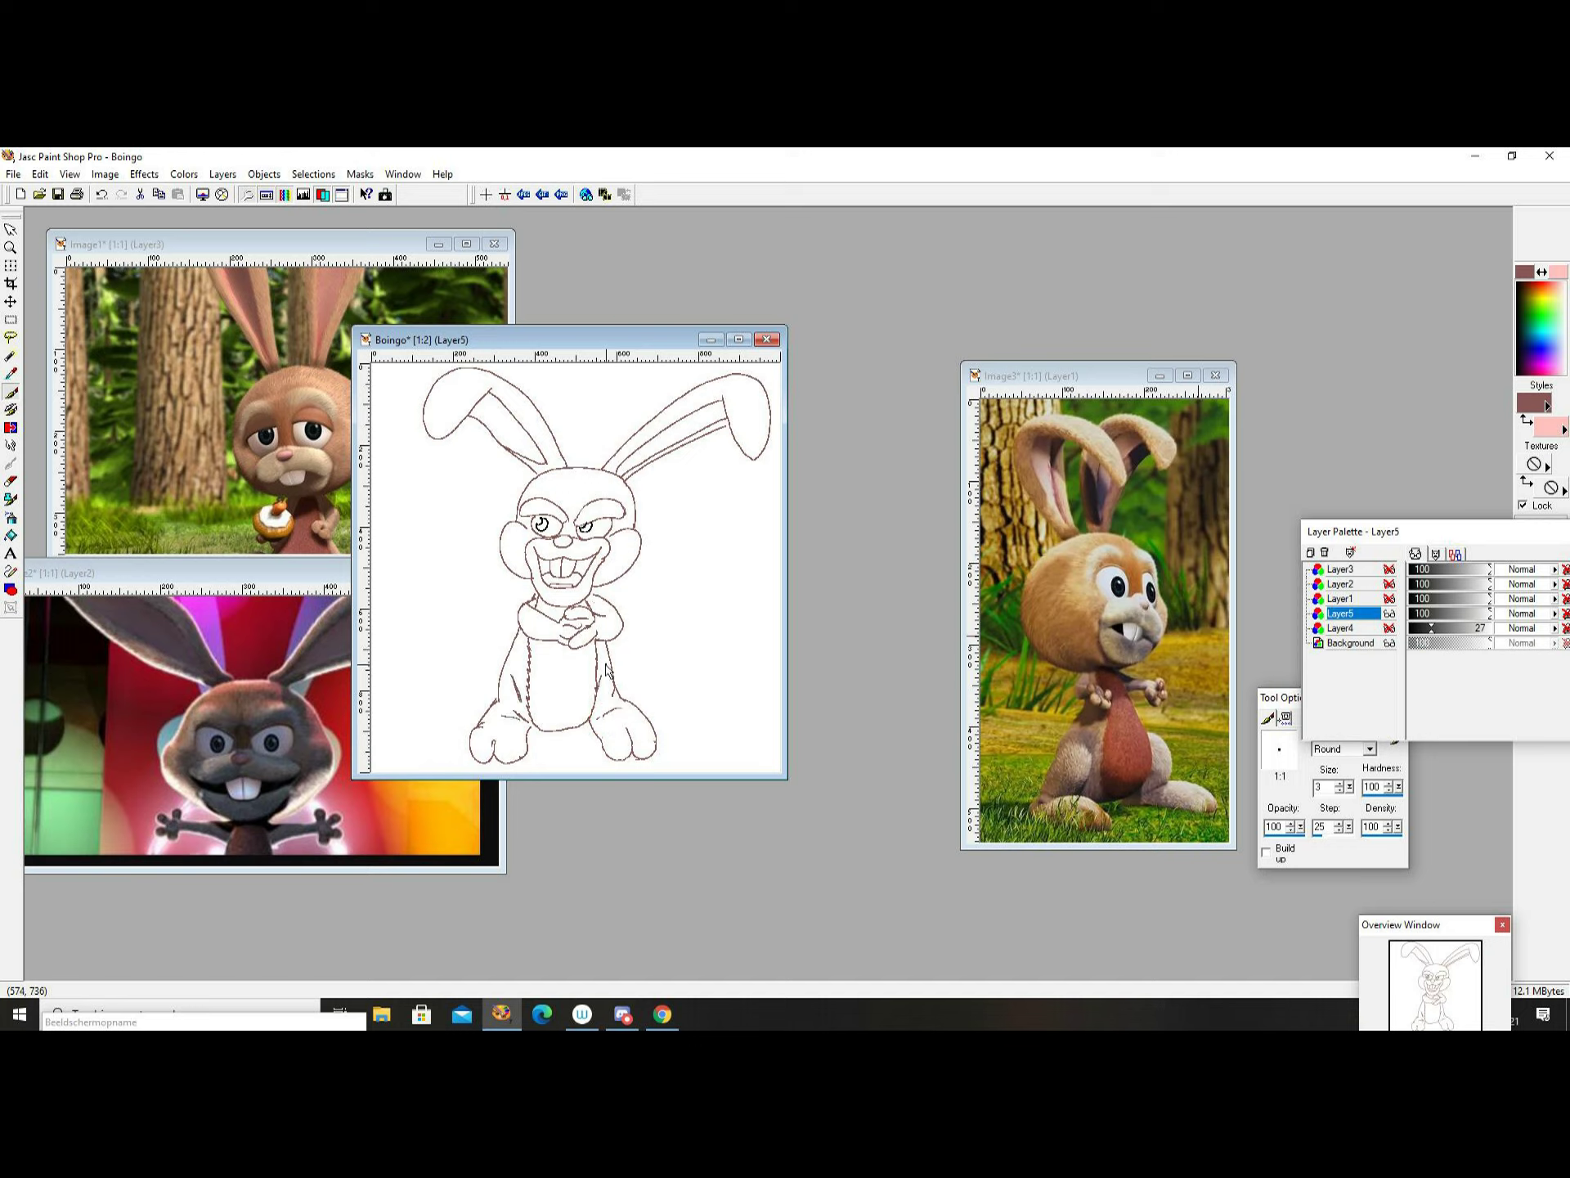
left_click(1309, 552)
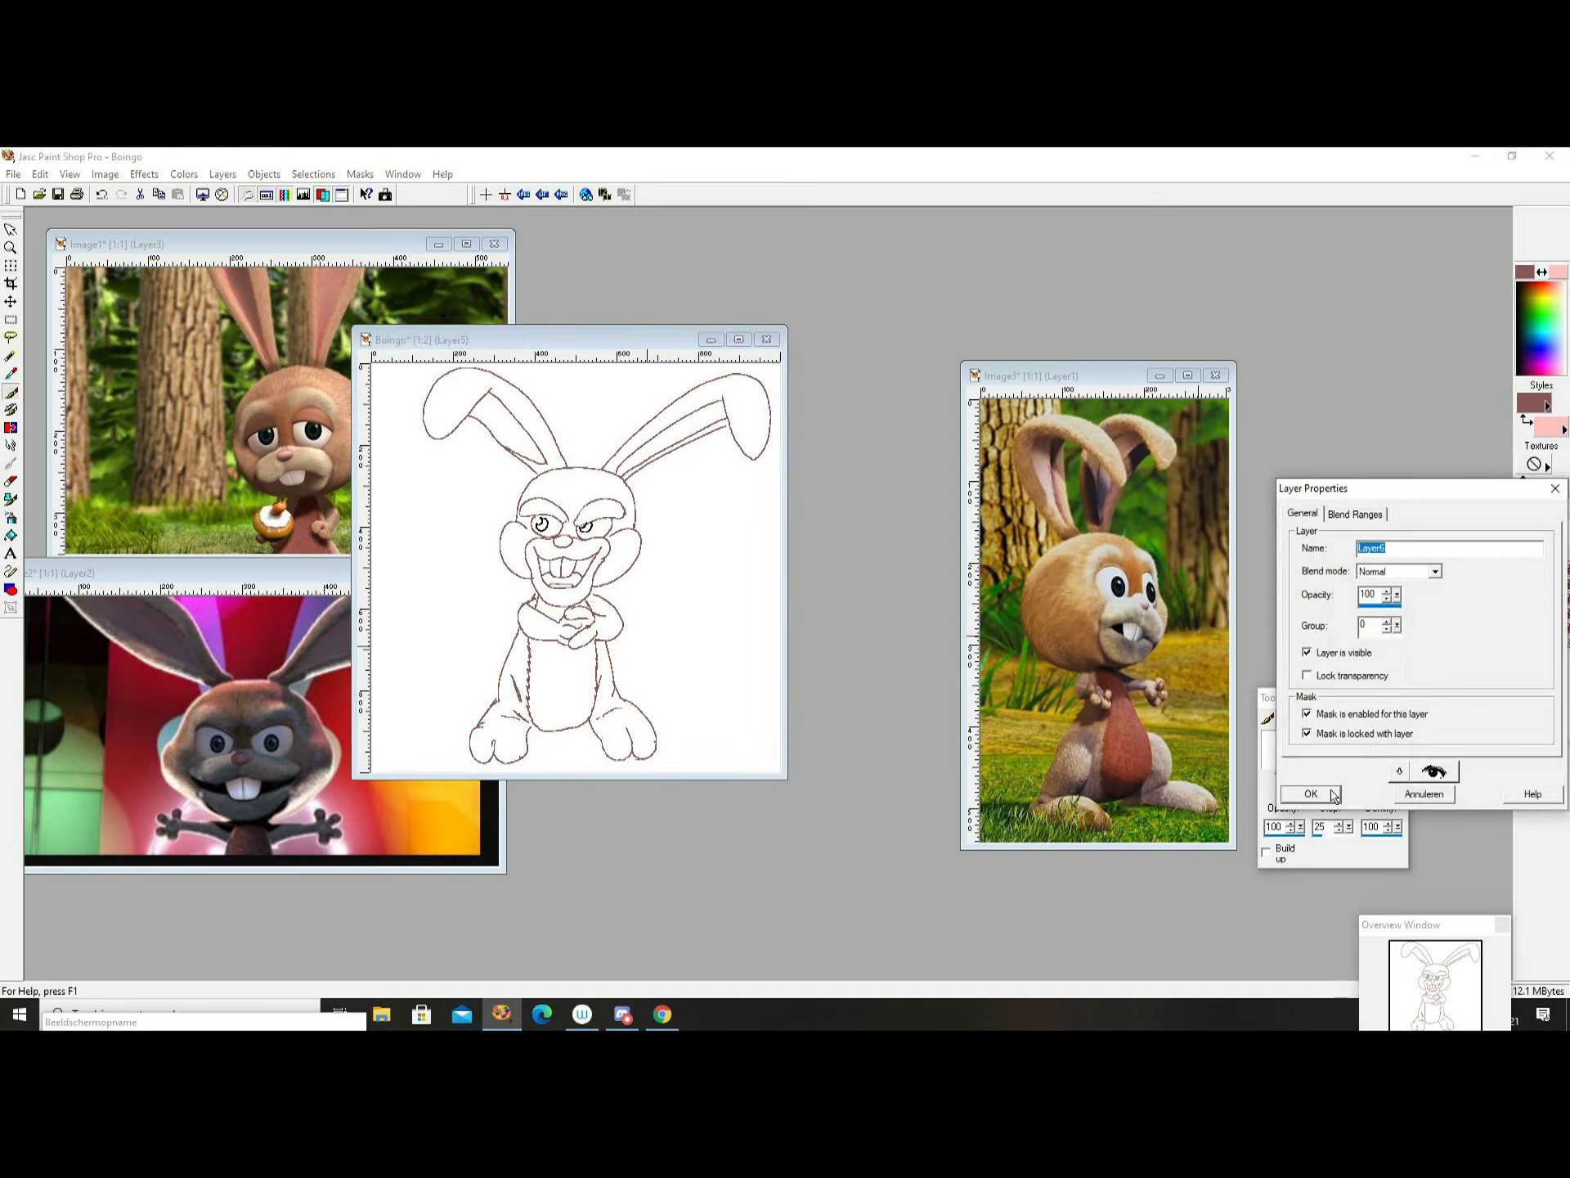
left_click(1468, 404)
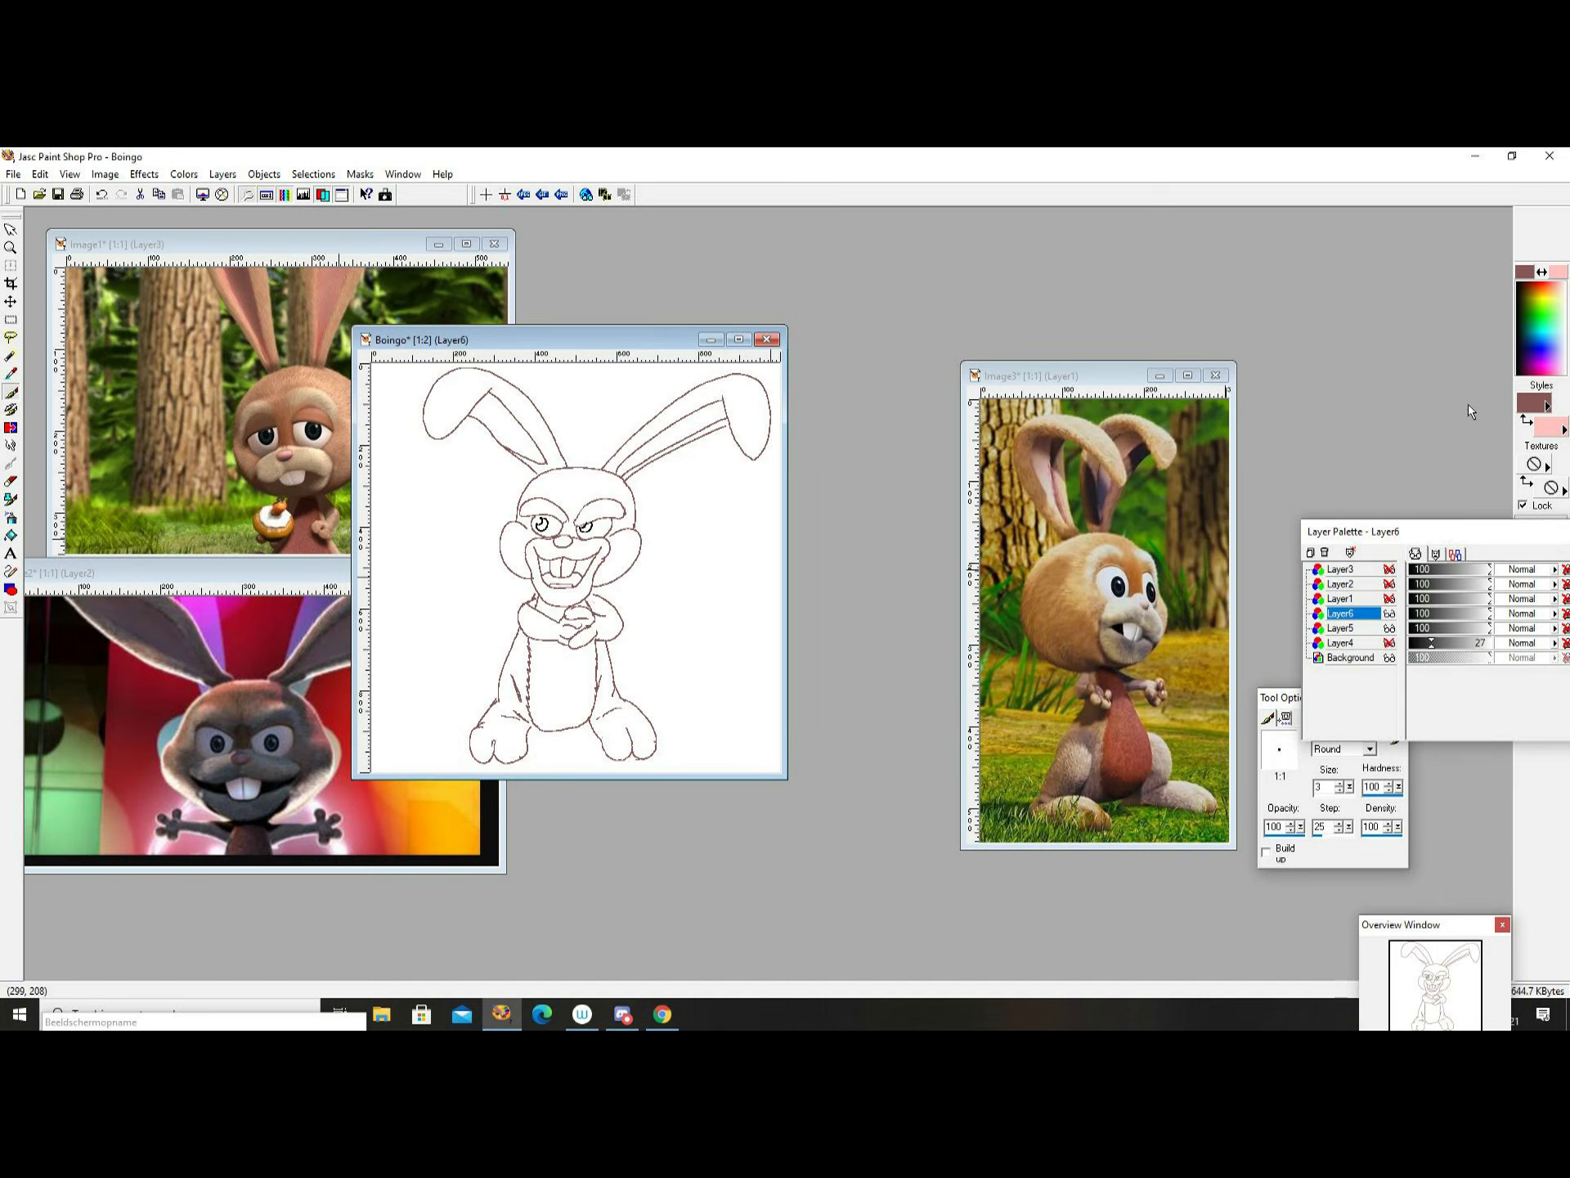
left_click(1390, 628)
Set grey as the painting colour and draw a horizontal line across the lower canvas.
left_click(11, 393)
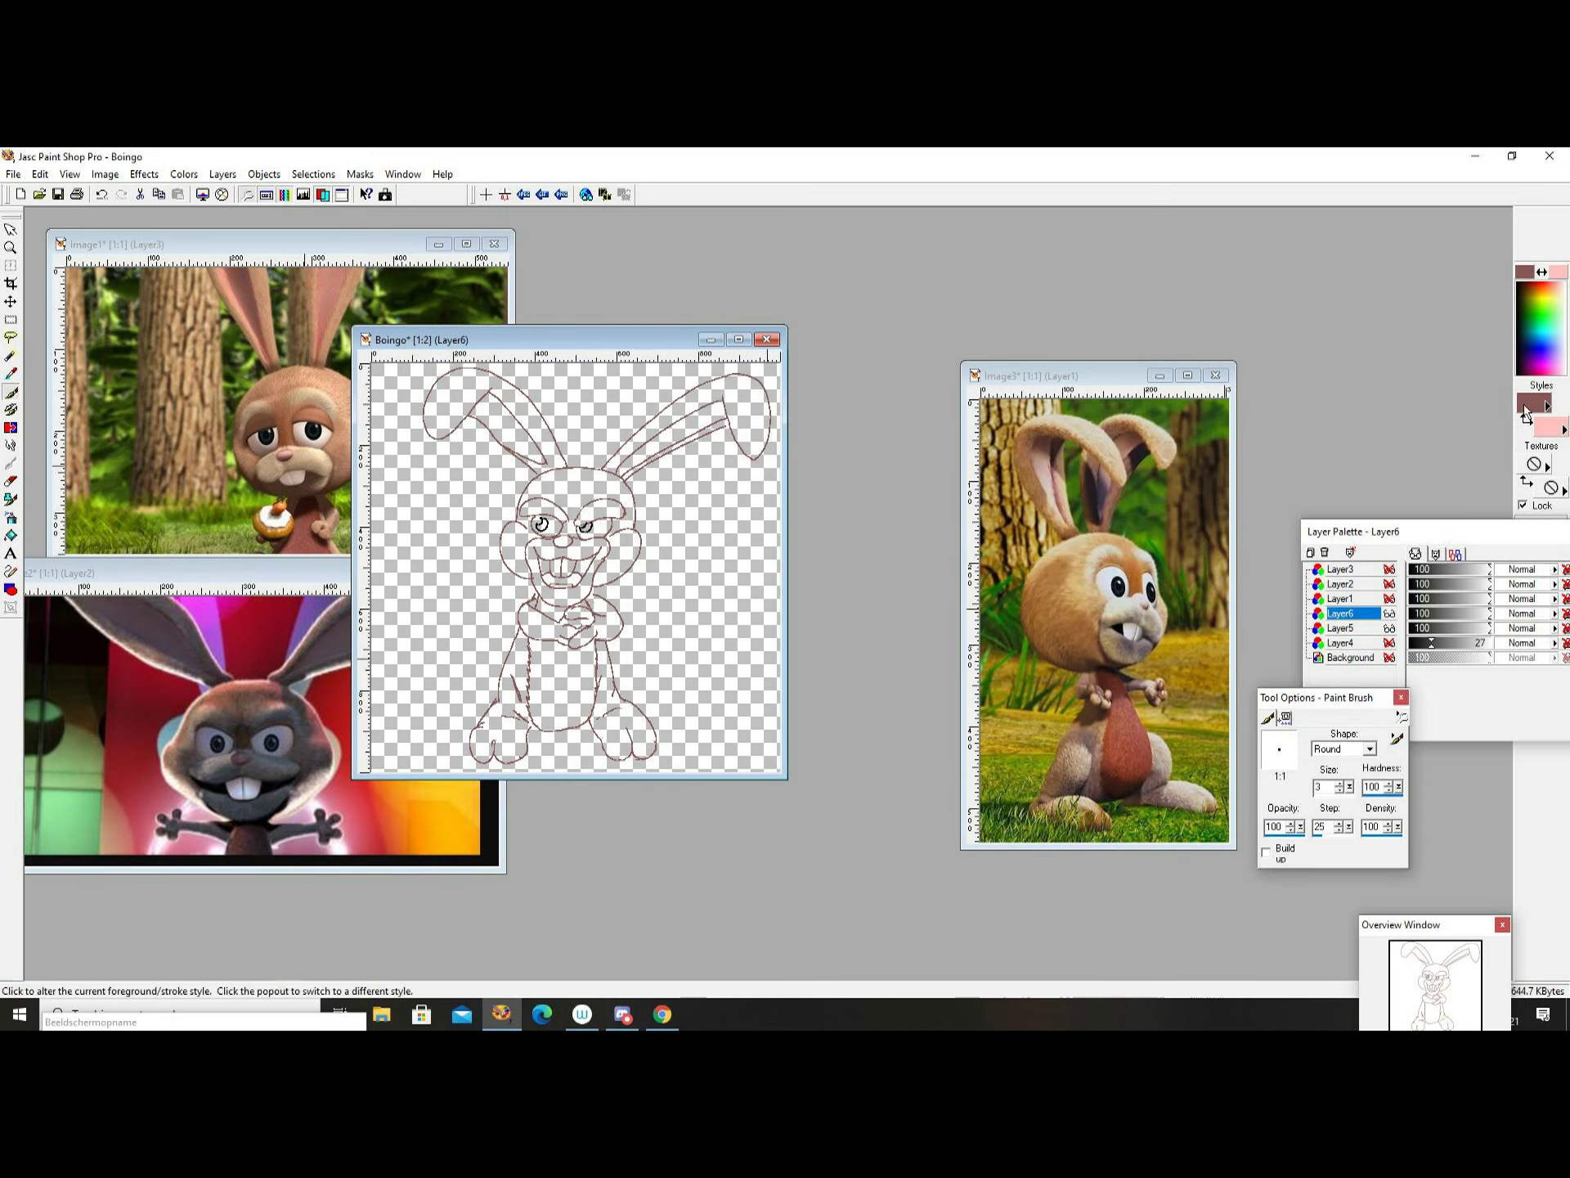
left_click(1530, 402)
left_click(847, 737)
left_click(12, 571)
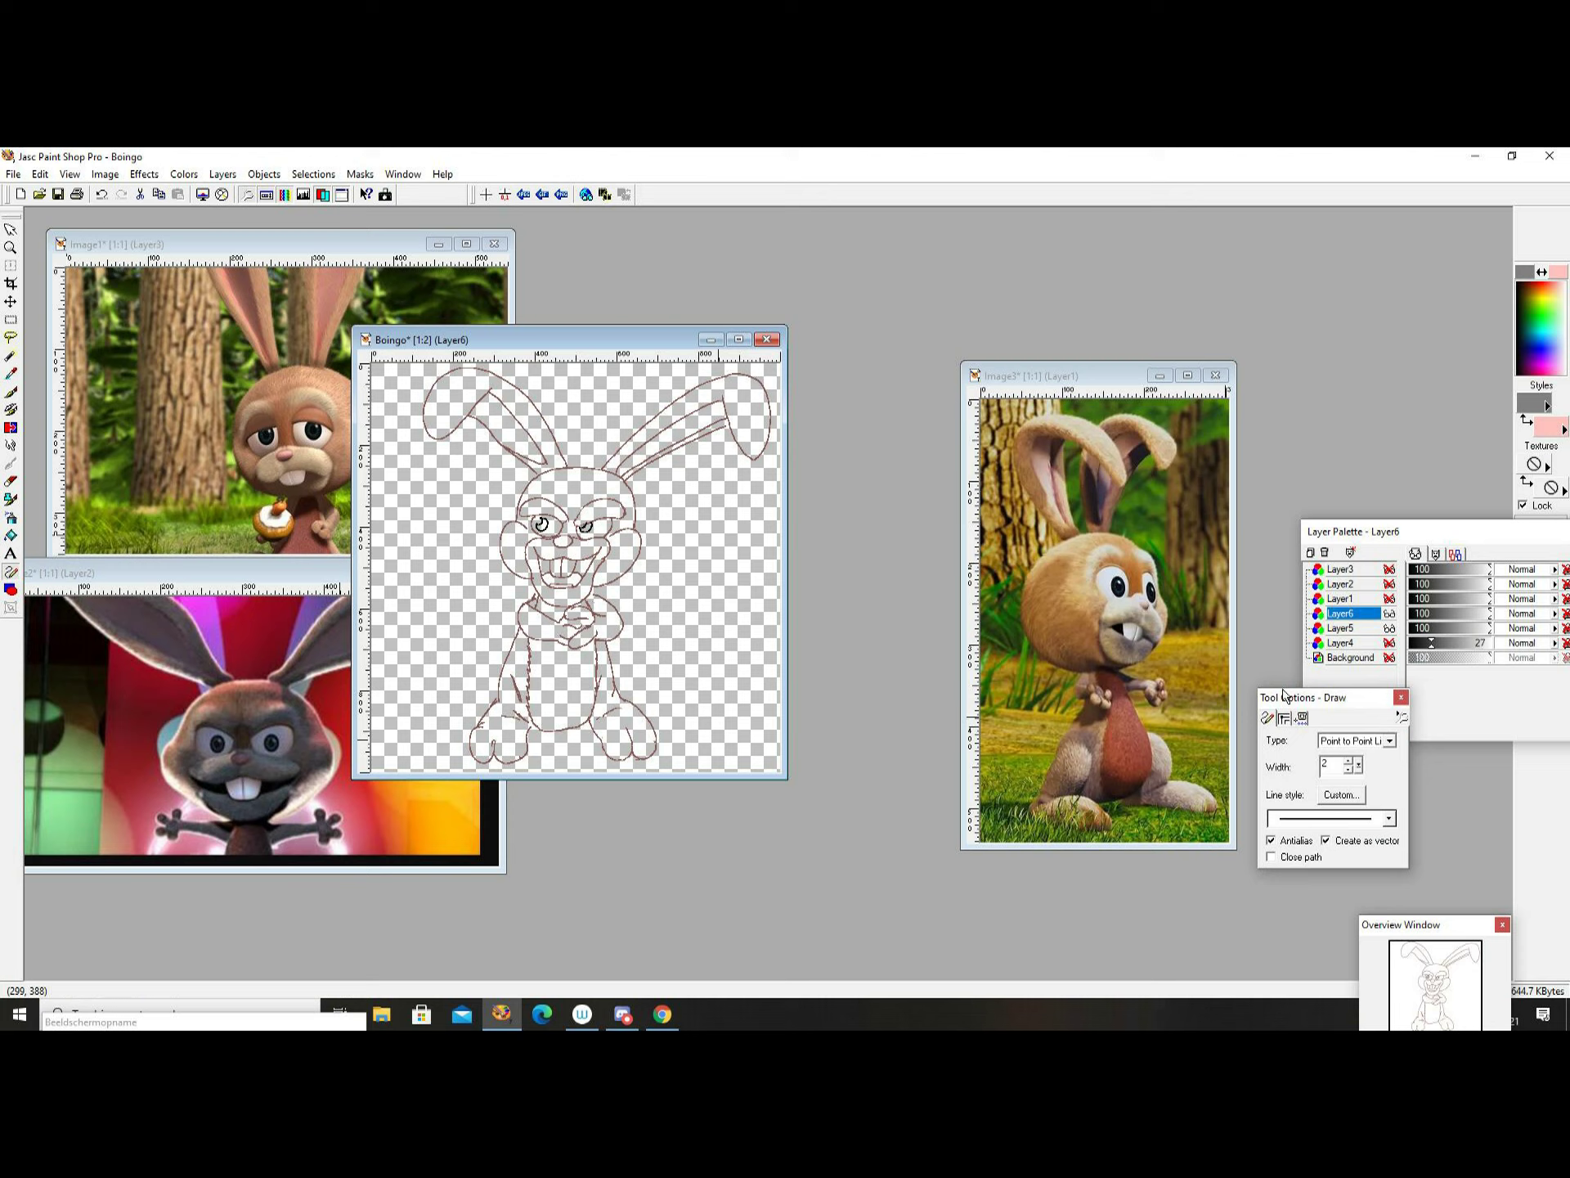
left_click_drag(373, 704, 780, 704)
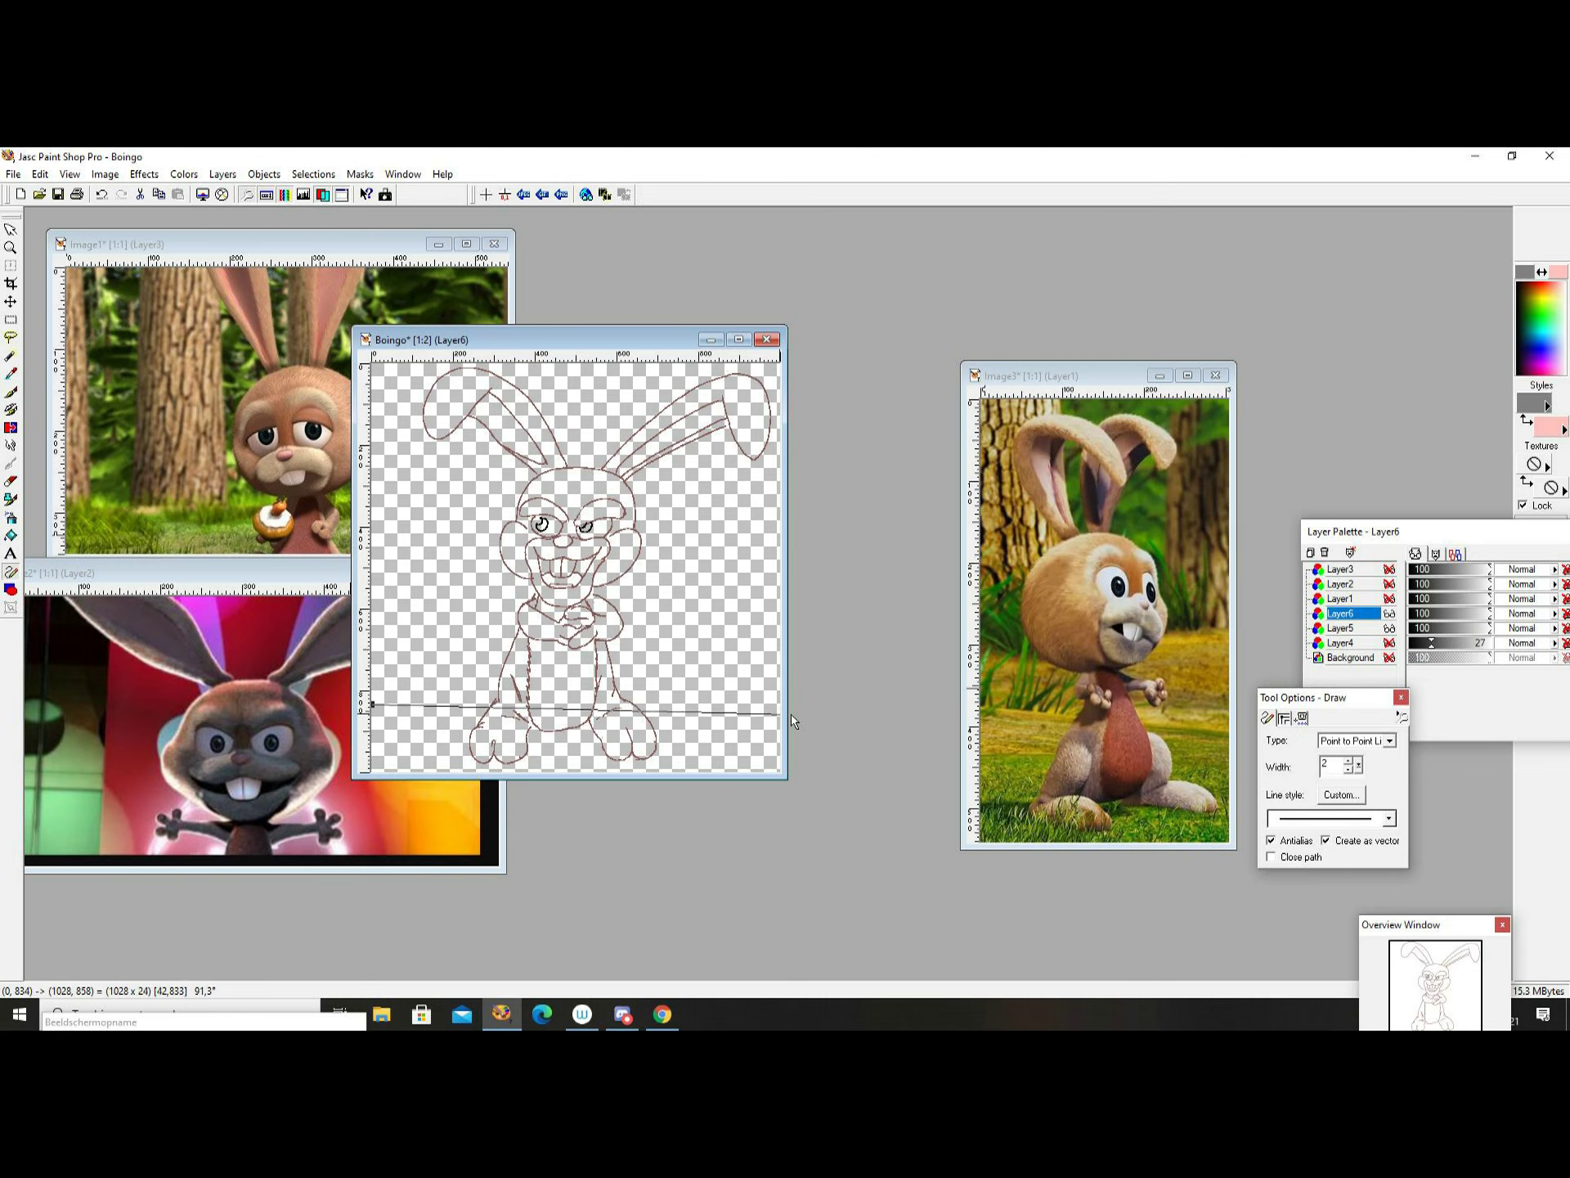
Choose a new drawing colour for the Preset Shapes tool.
right_click(429, 461)
left_click(467, 577)
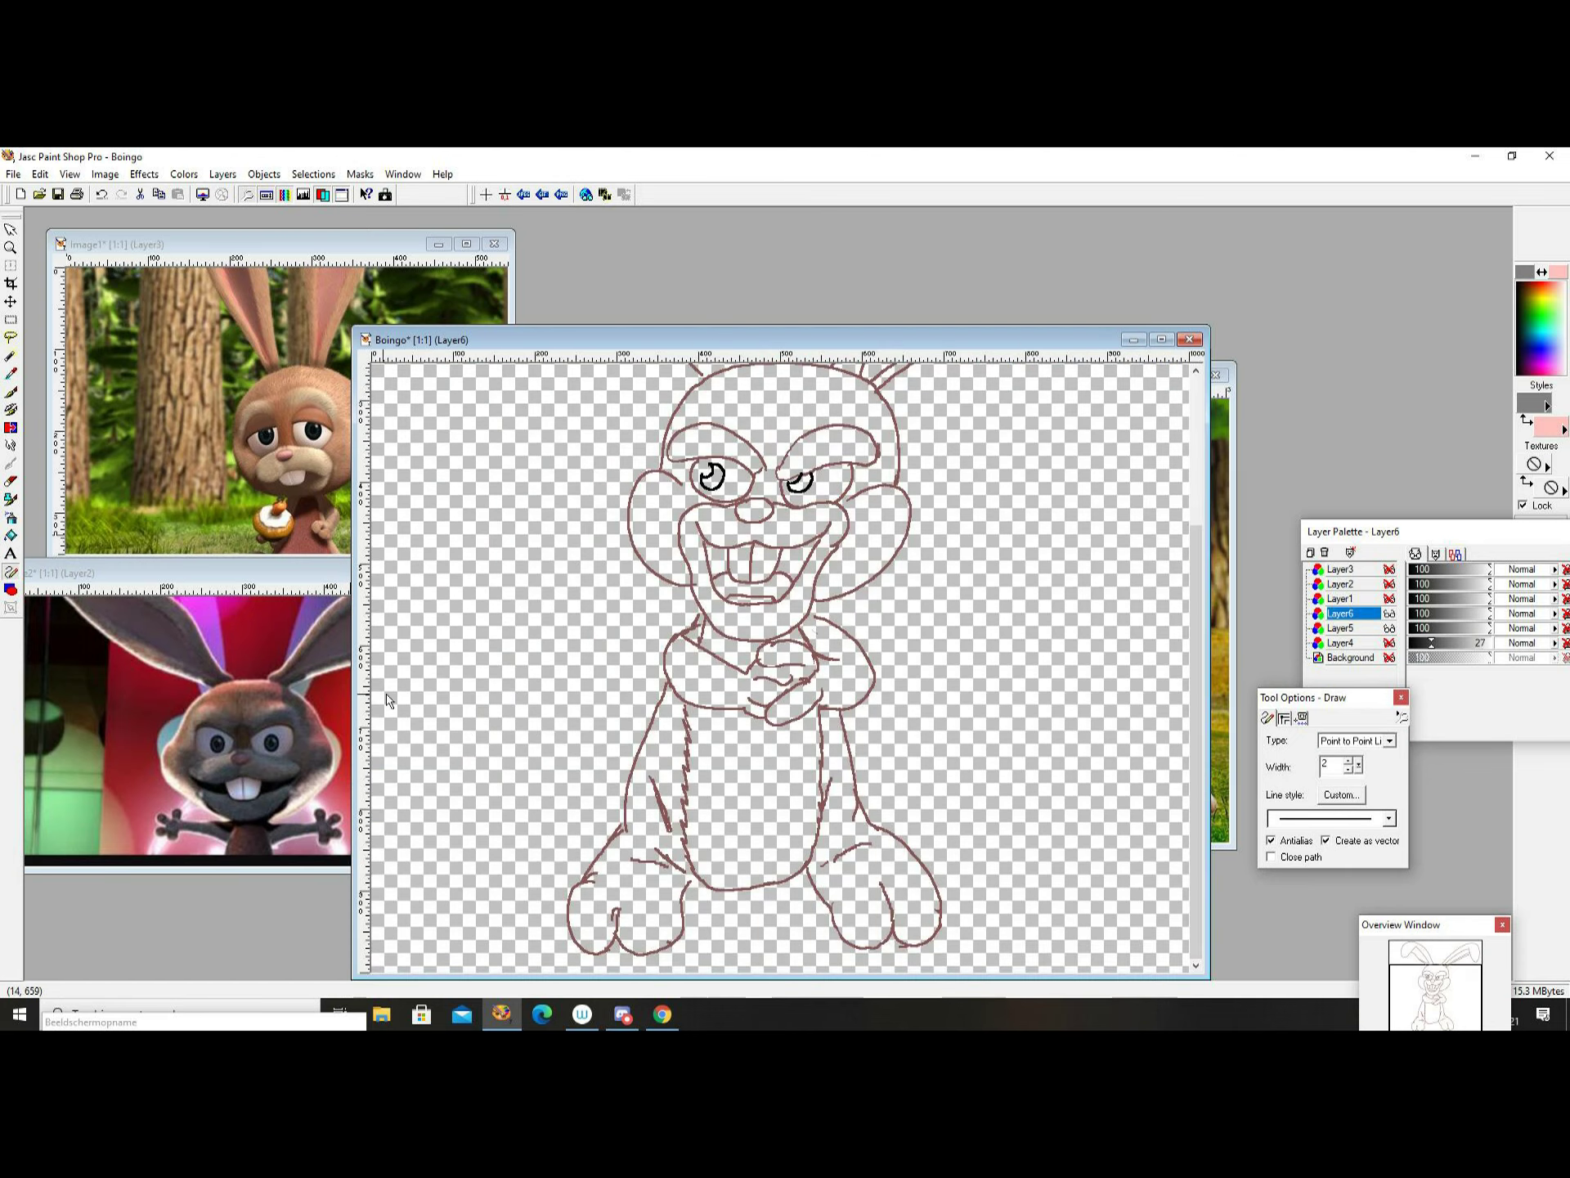
right_click(1013, 631)
left_click(1056, 729)
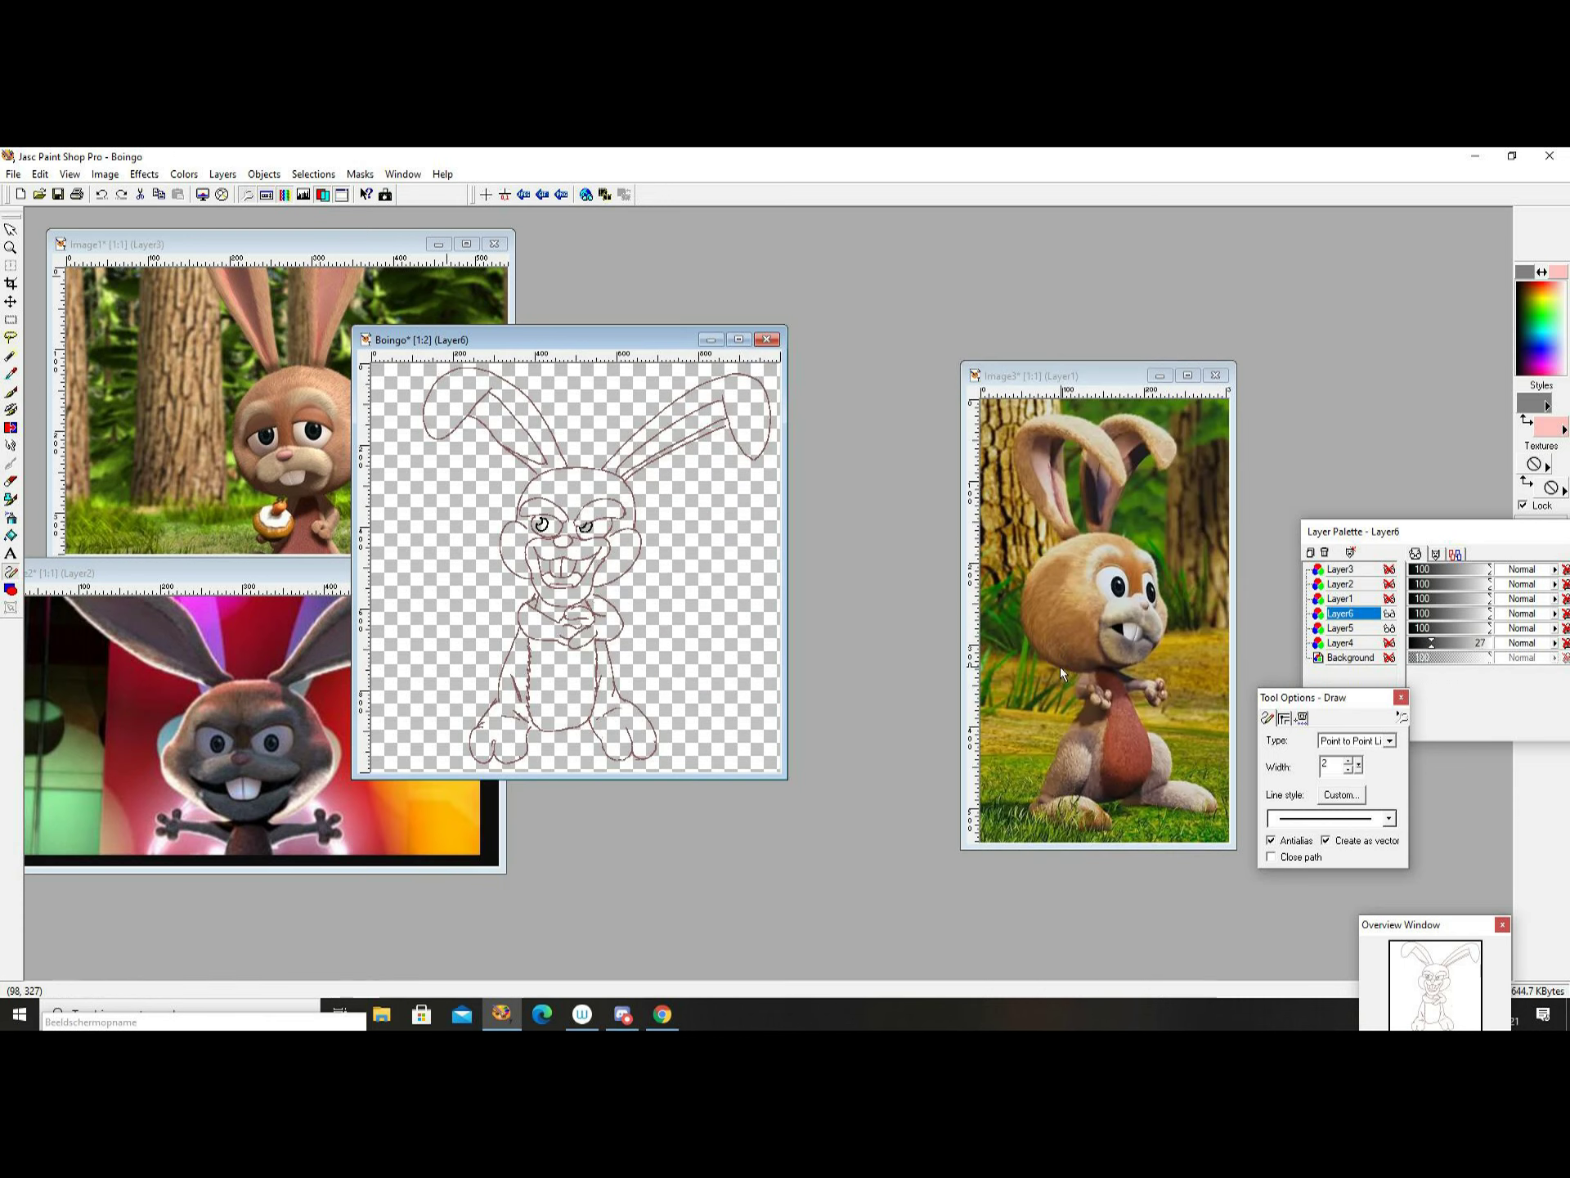
left_click(1543, 426)
left_click(860, 732)
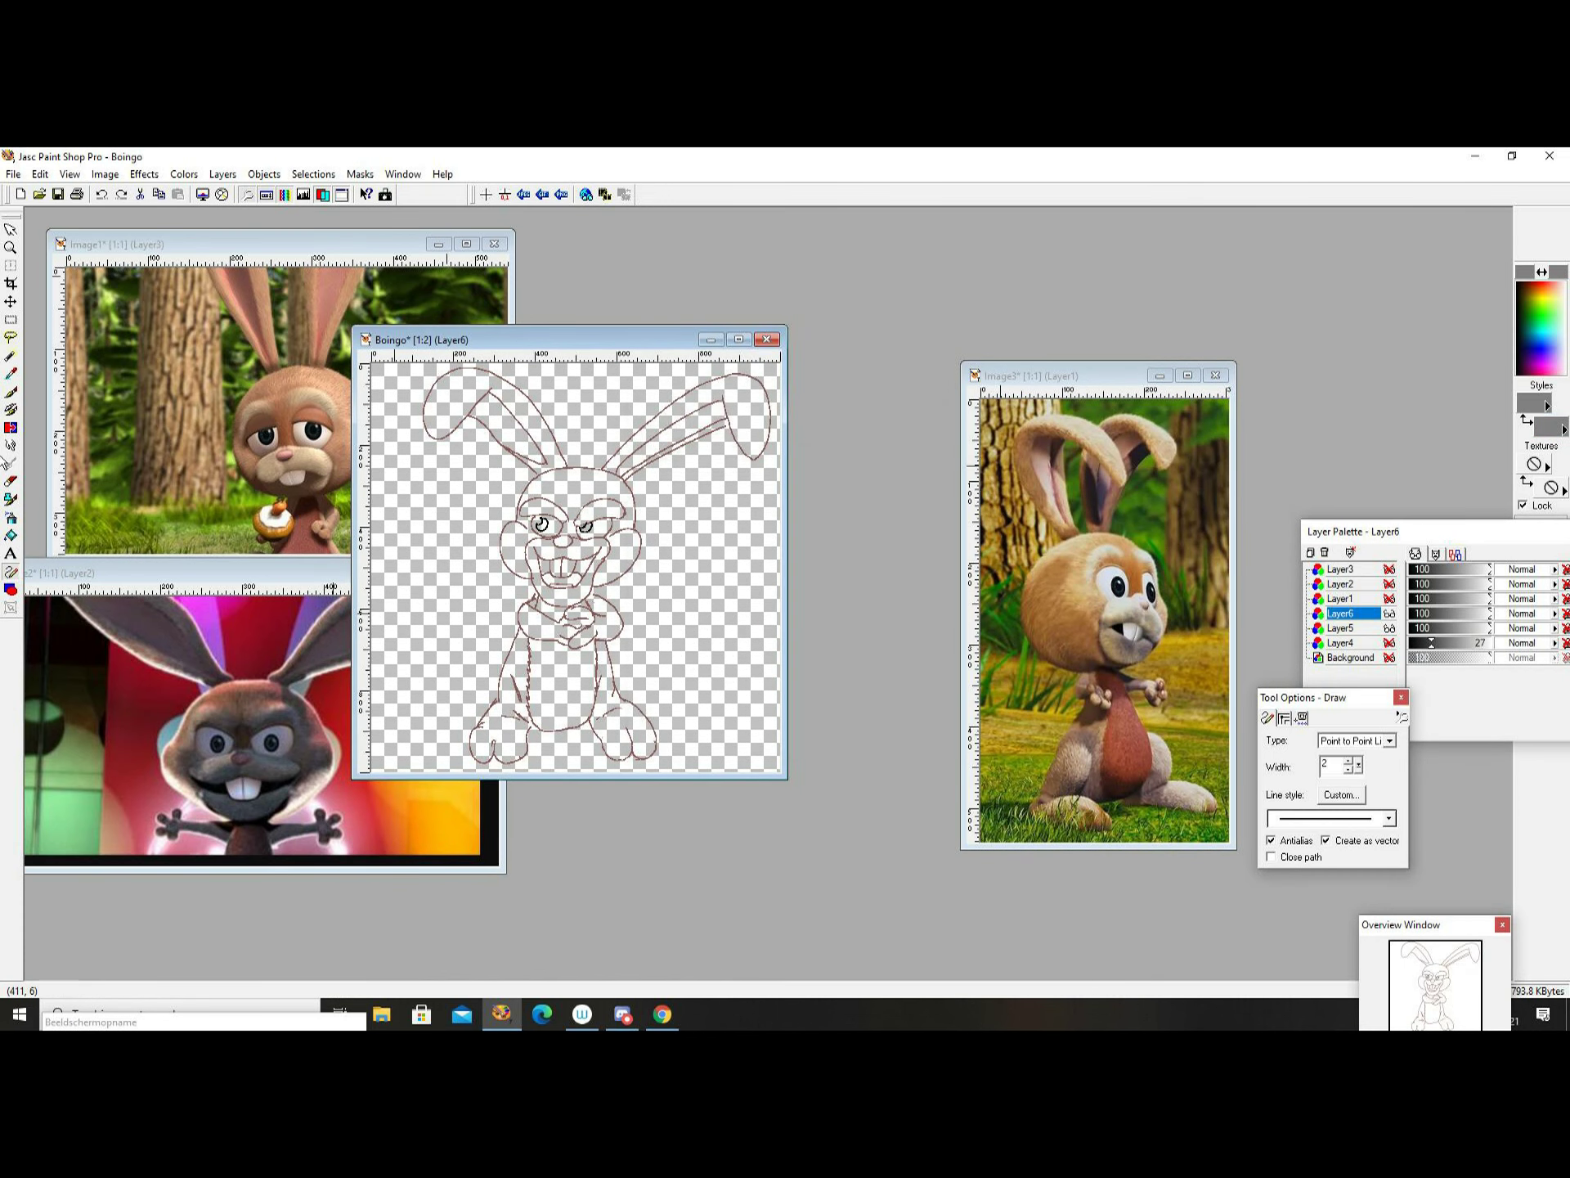
key("p")
Draw the grey bottom band, move its layer below Layer5 and adjust layer opacity.
left_click_drag(601, 750, 731, 750)
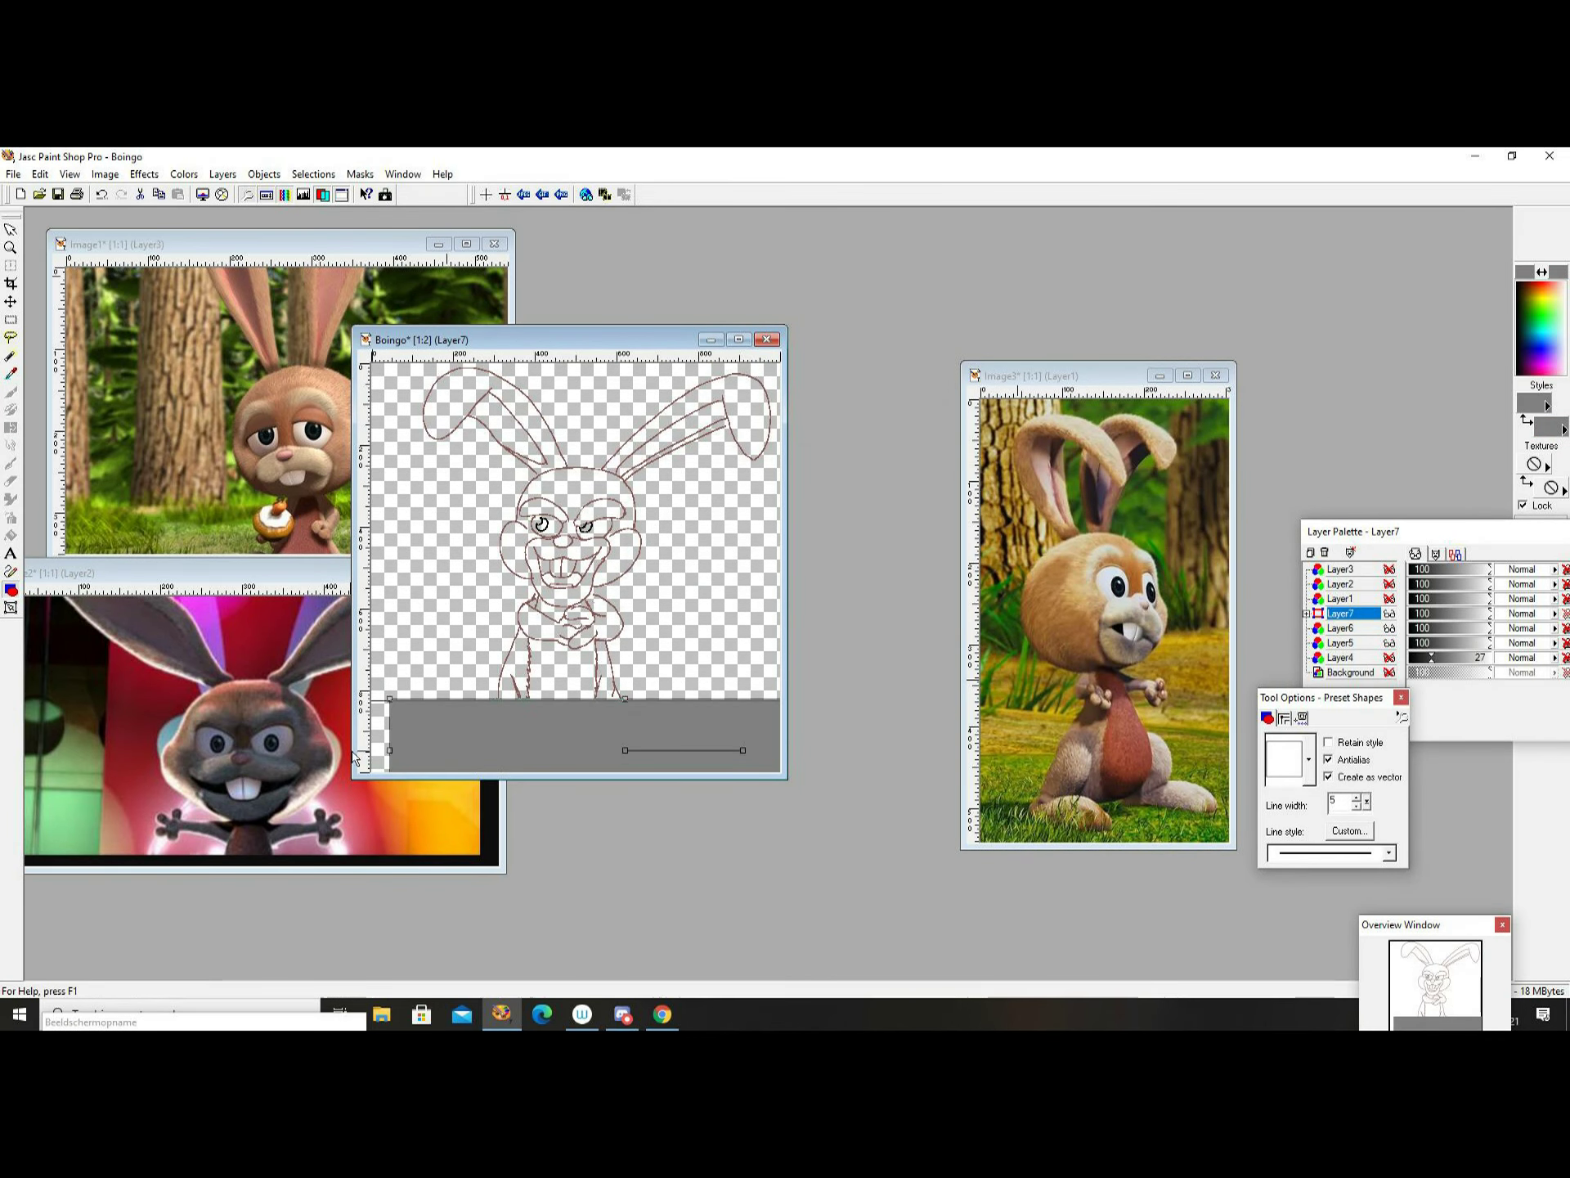
left_click_drag(1341, 614, 1357, 648)
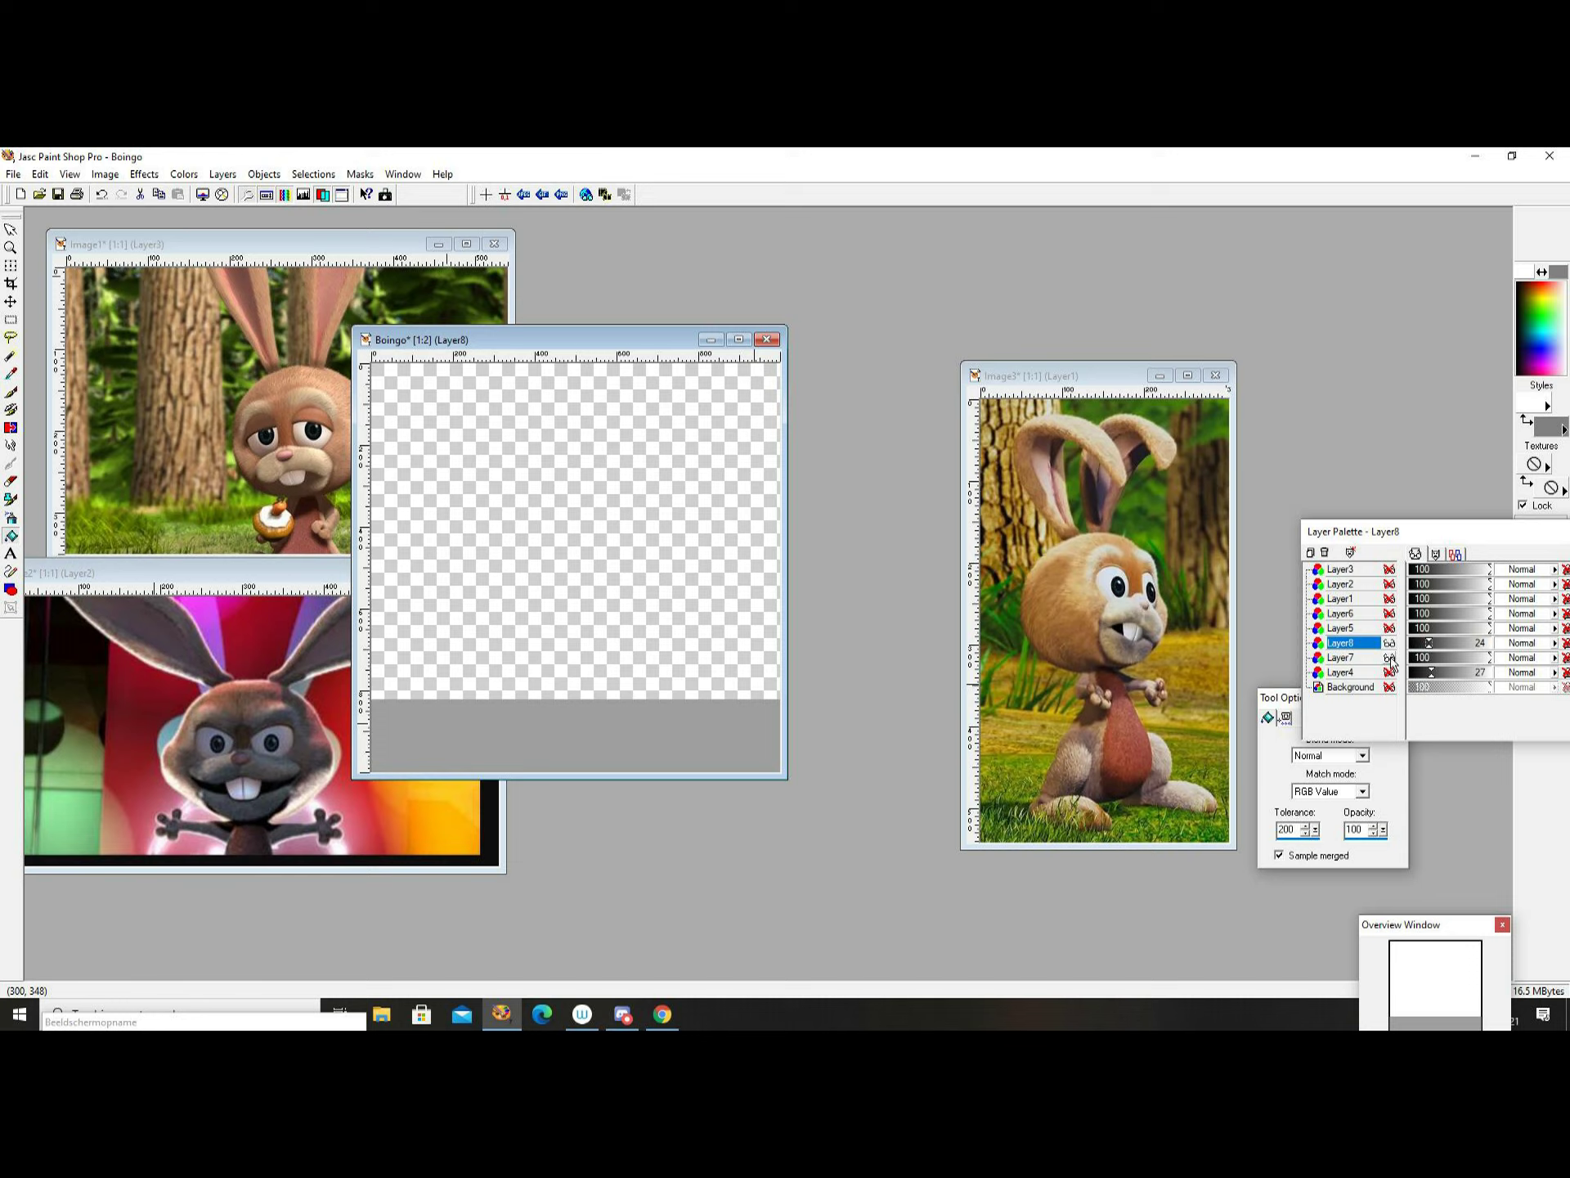
left_click_drag(1434, 643, 1423, 646)
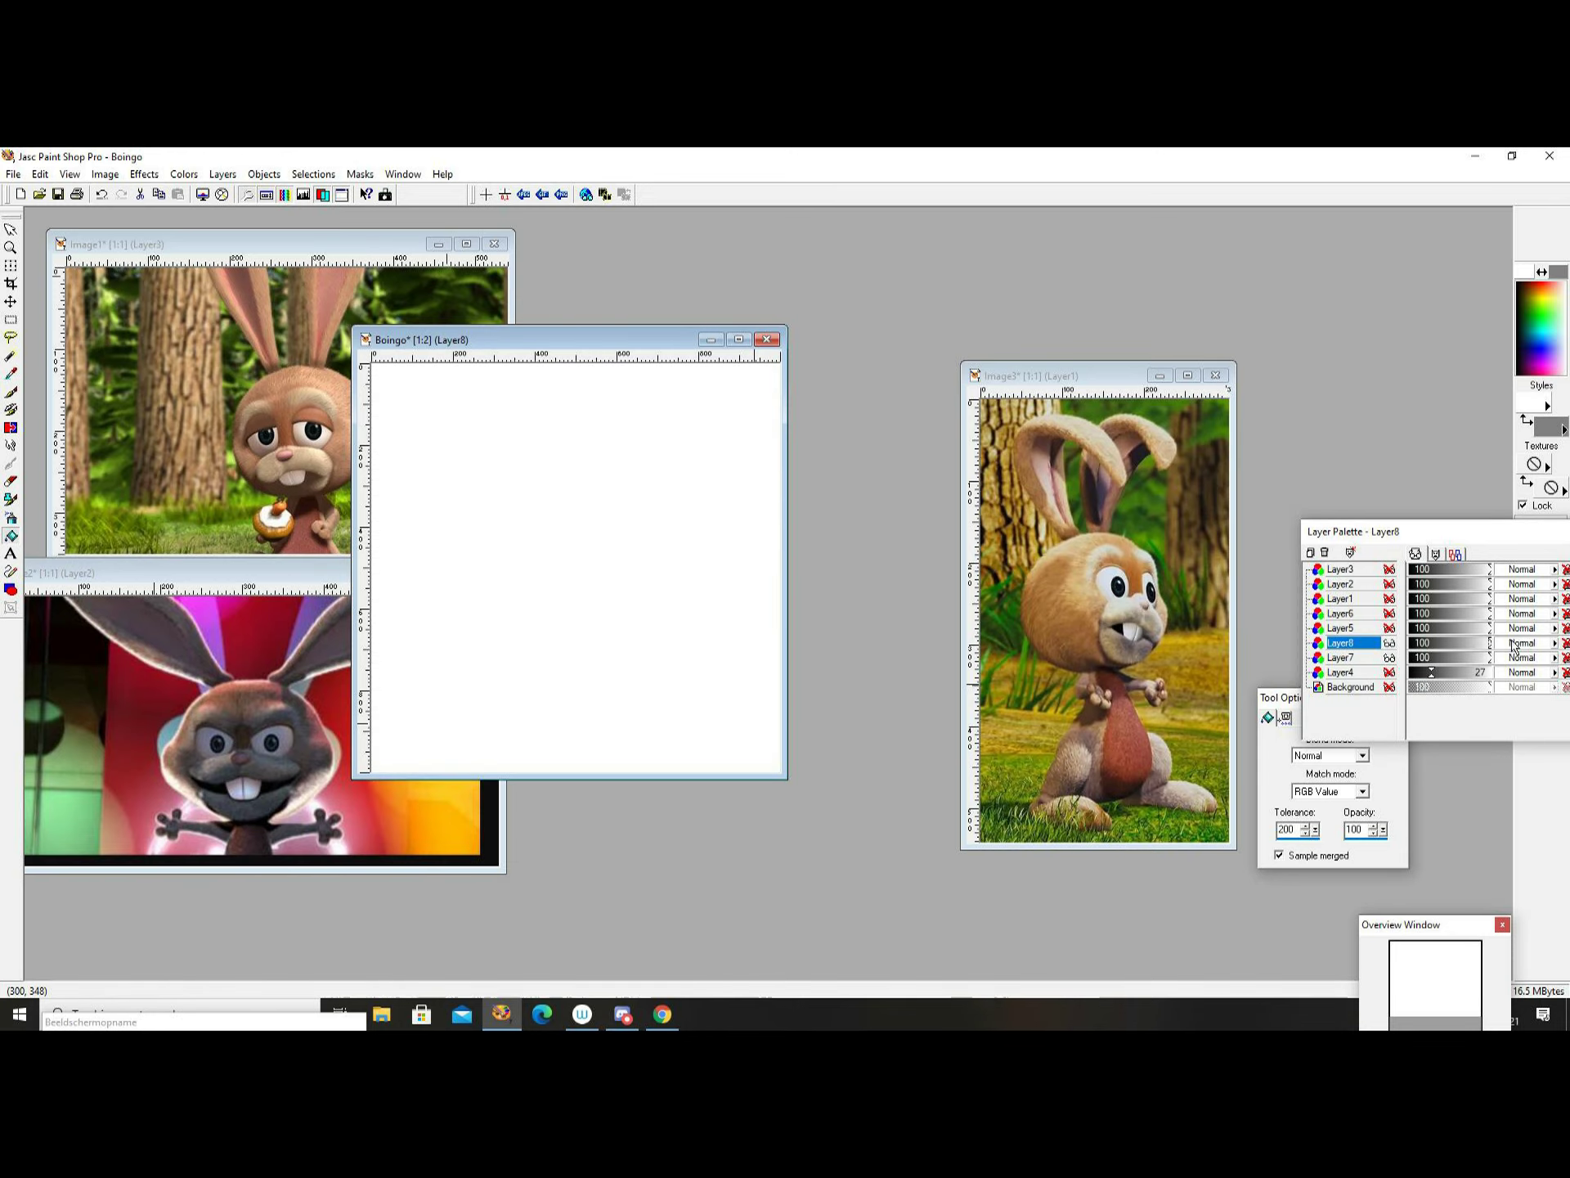
Make Layer5 visible again and duplicate it.
left_click(1389, 629)
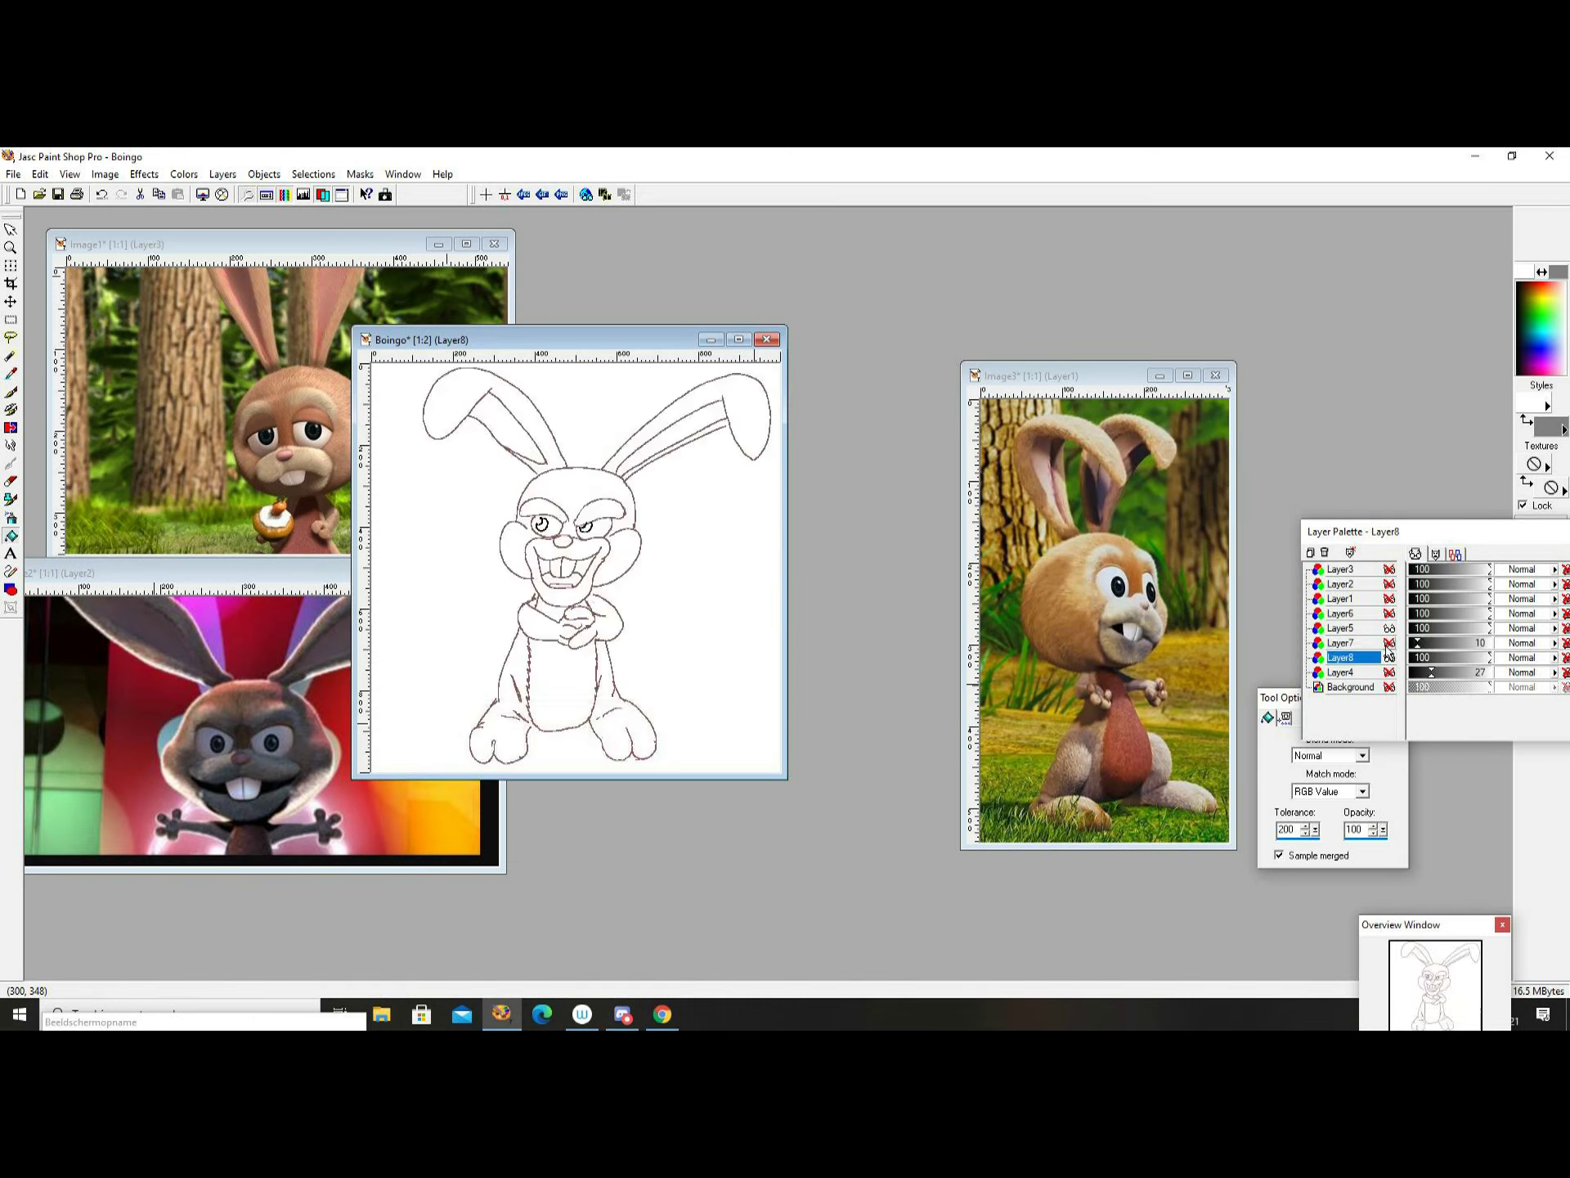
left_click(1391, 659)
right_click(1350, 628)
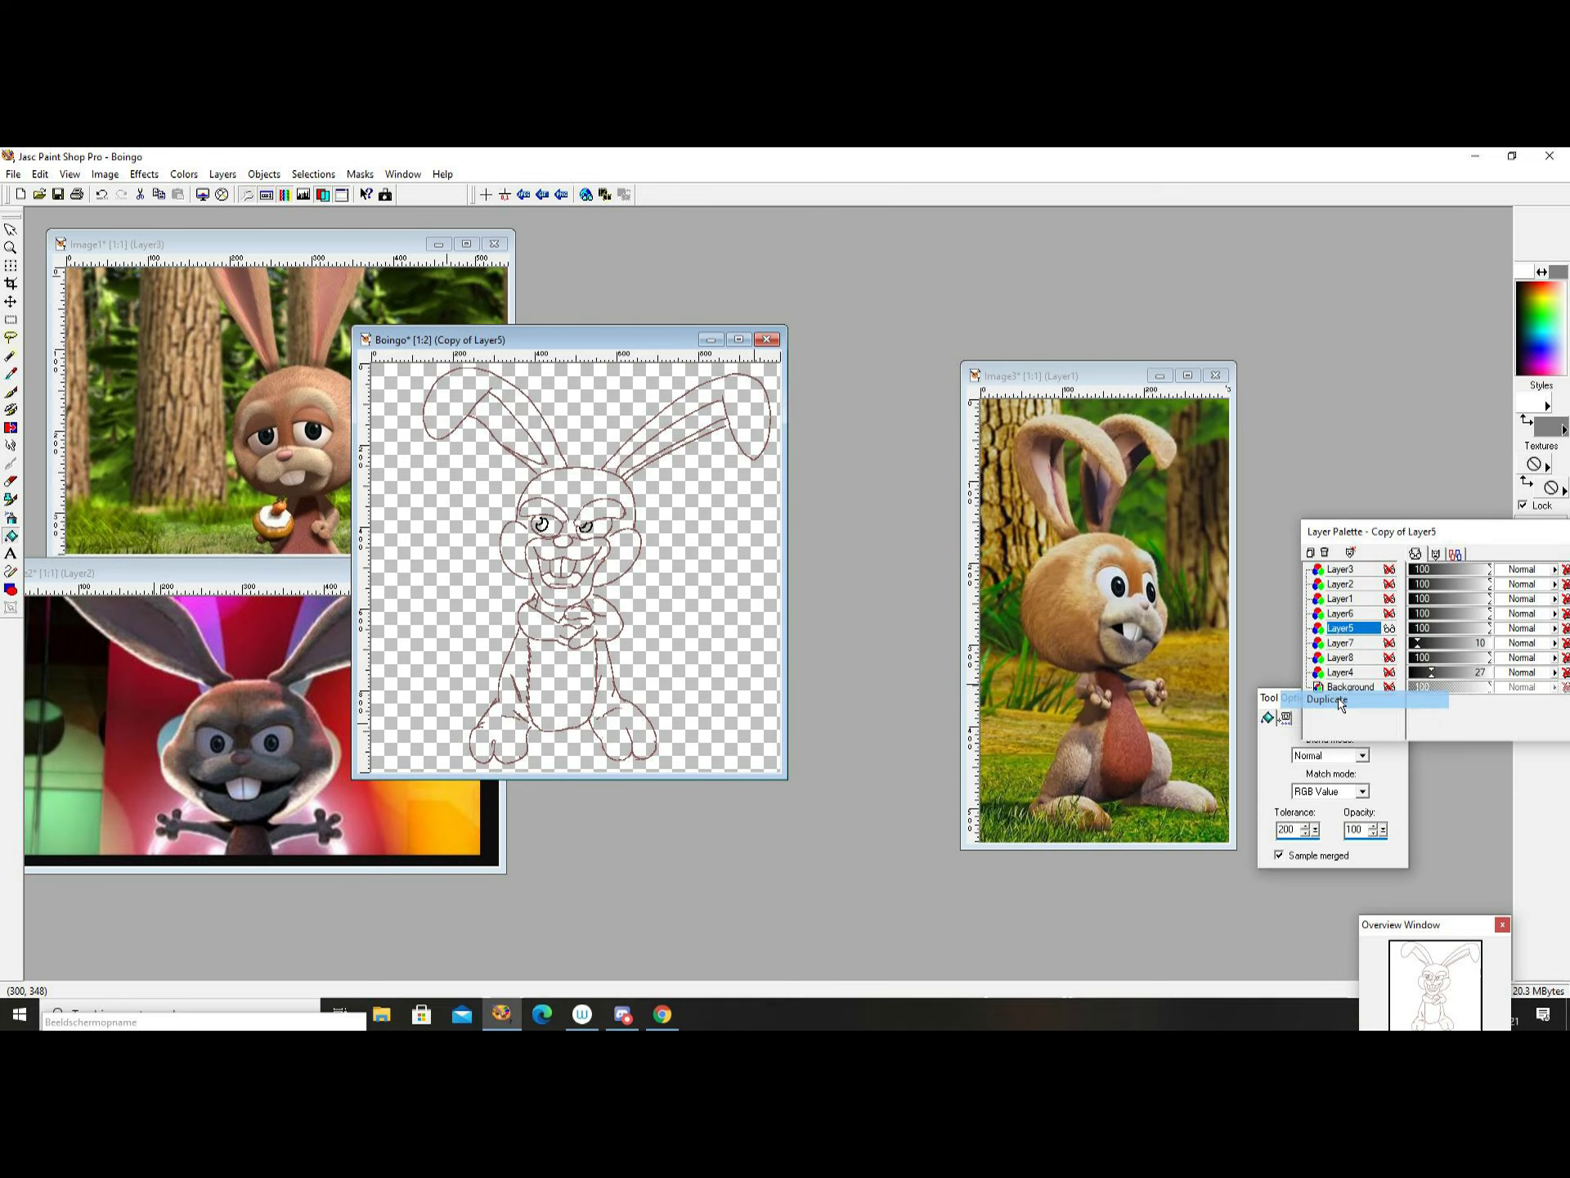
left_click(1362, 645)
Pick brown, lower the Flood Fill tolerance to 15 and fill the head.
left_click(1531, 405)
left_click(846, 736)
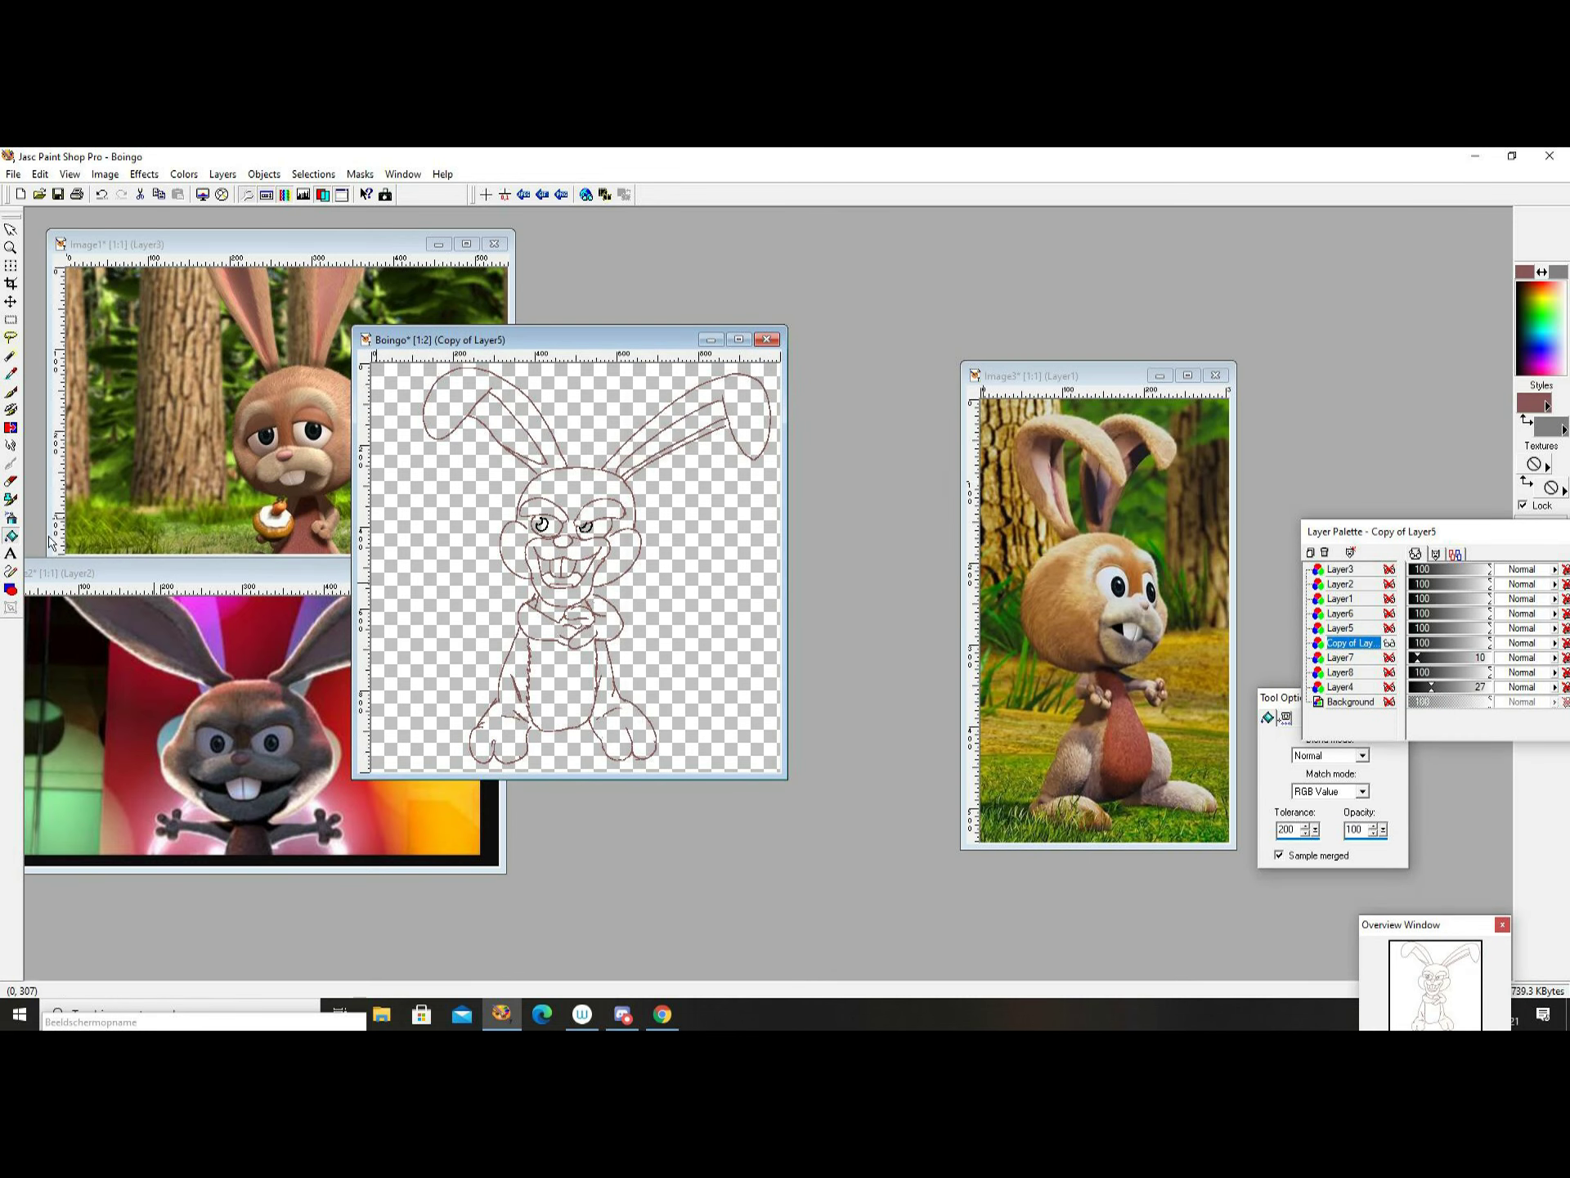
left_click(583, 510)
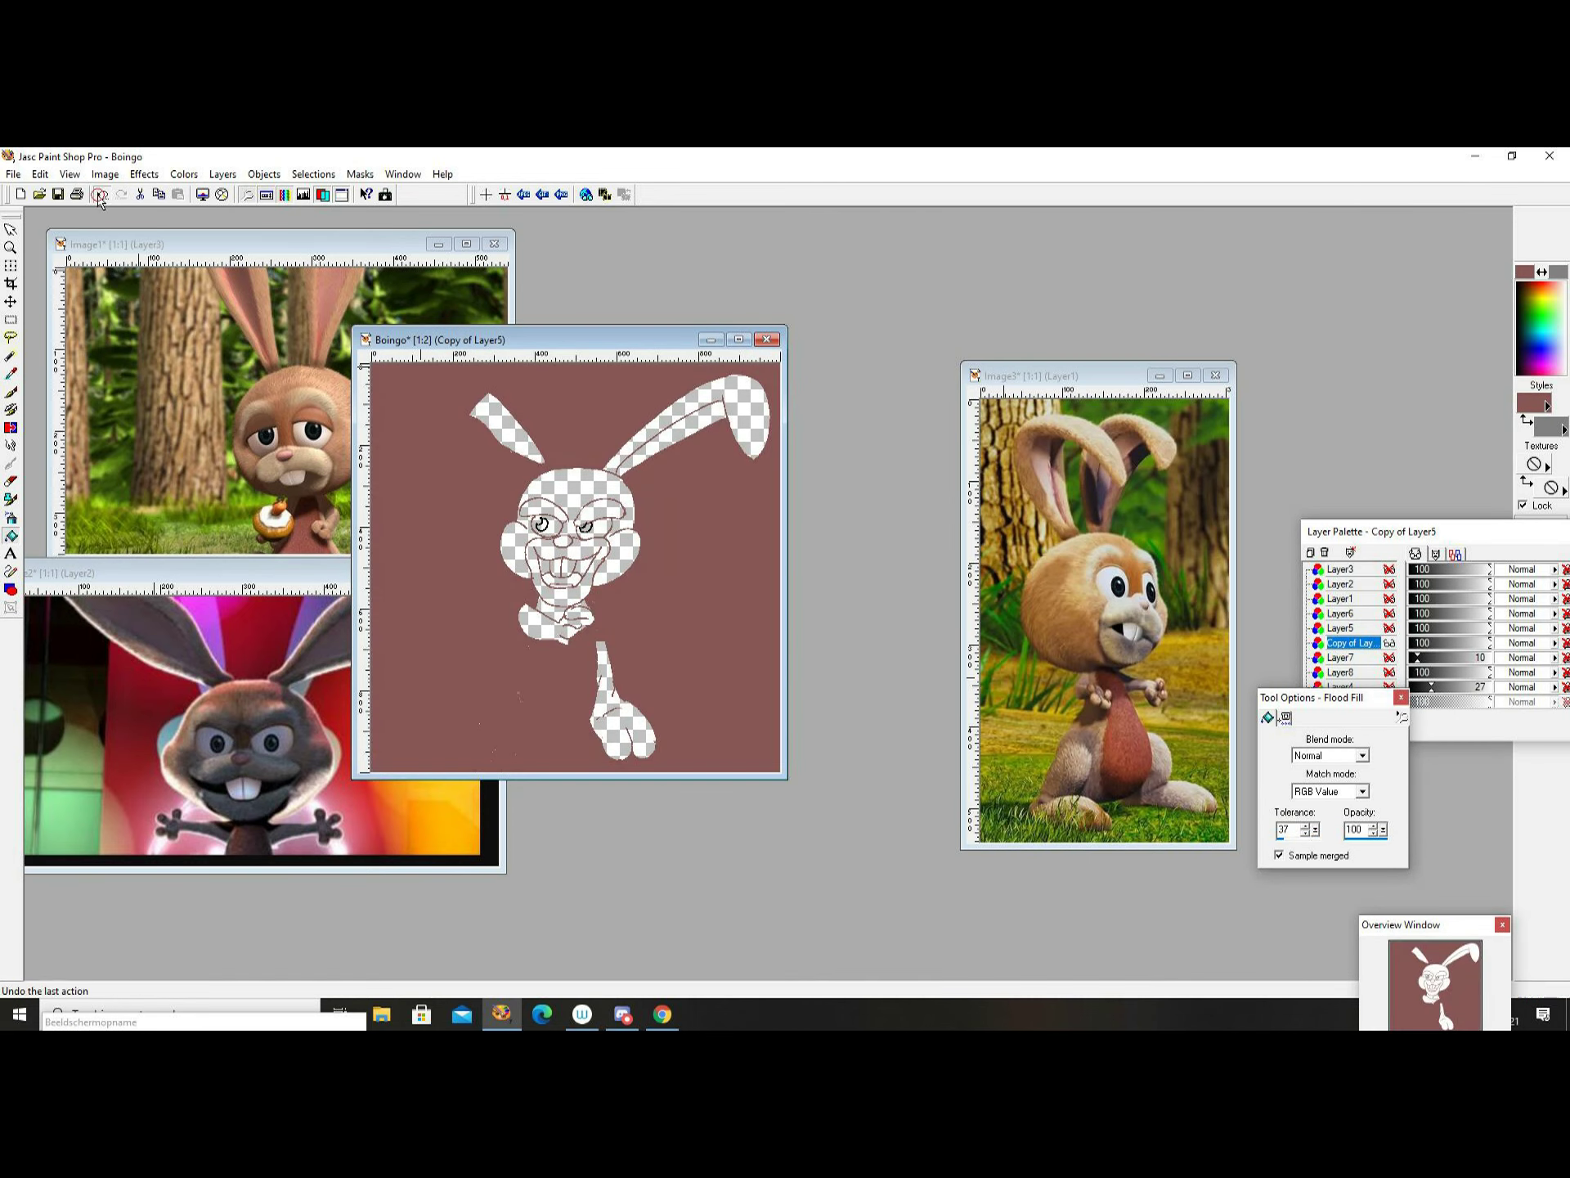
key("ctrl+z")
double_click(1285, 830)
type("15")
left_click(583, 509)
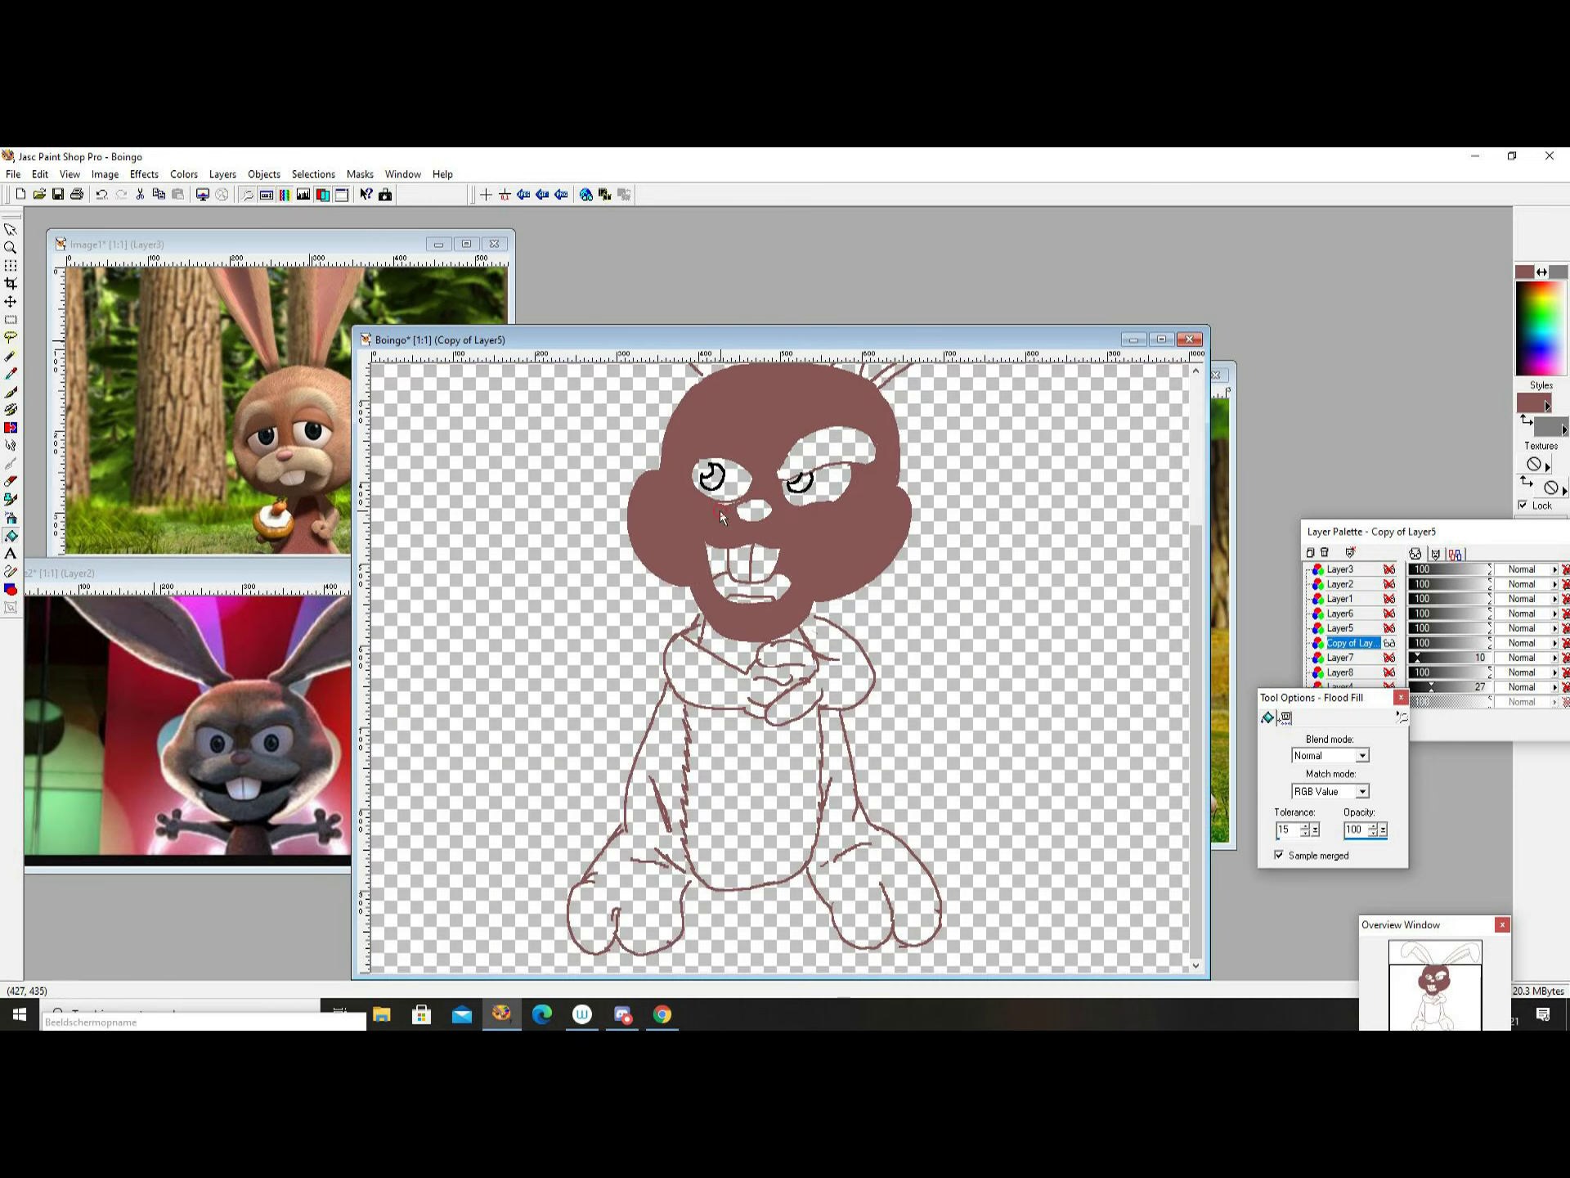
Fill both eye areas, the teeth, the mouth and the remaining face gaps brown.
left_click(712, 479)
left_click(724, 485)
left_click(846, 479)
left_click(812, 487)
left_click(775, 523)
left_click(749, 565)
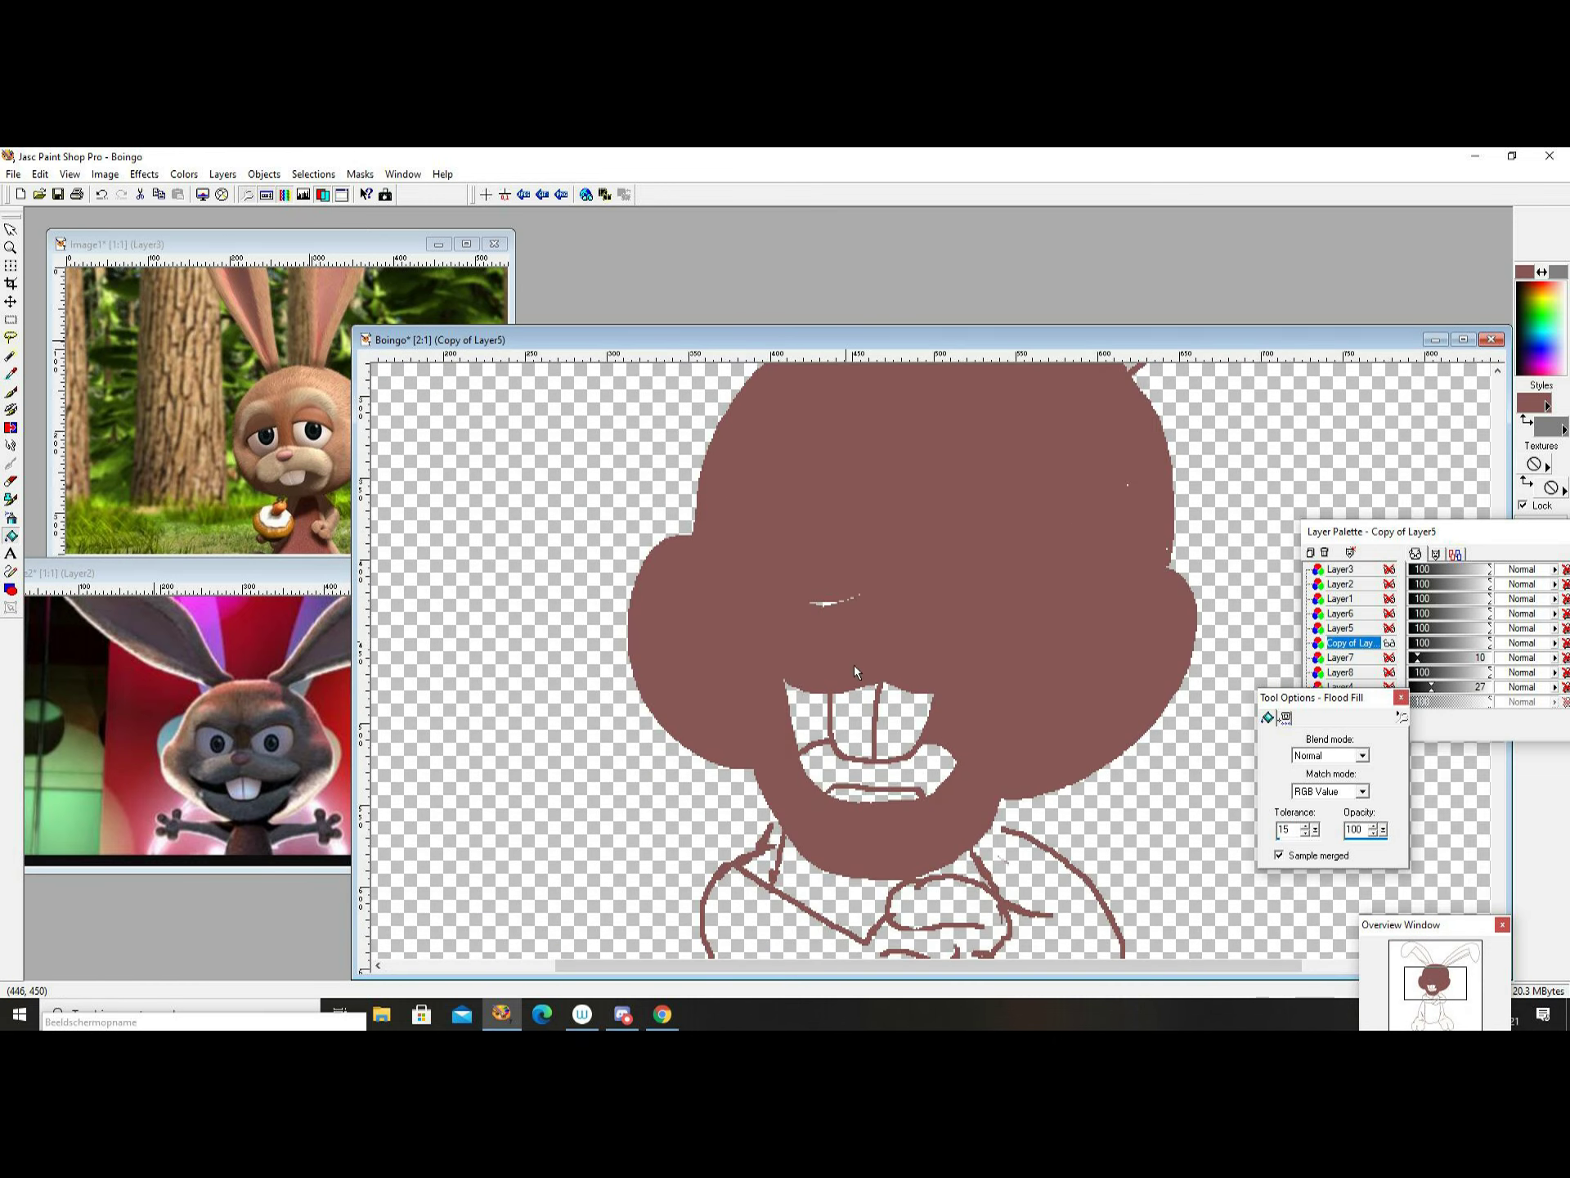
left_click(854, 663)
left_click(835, 724)
scroll(1181, 661, "down", 2)
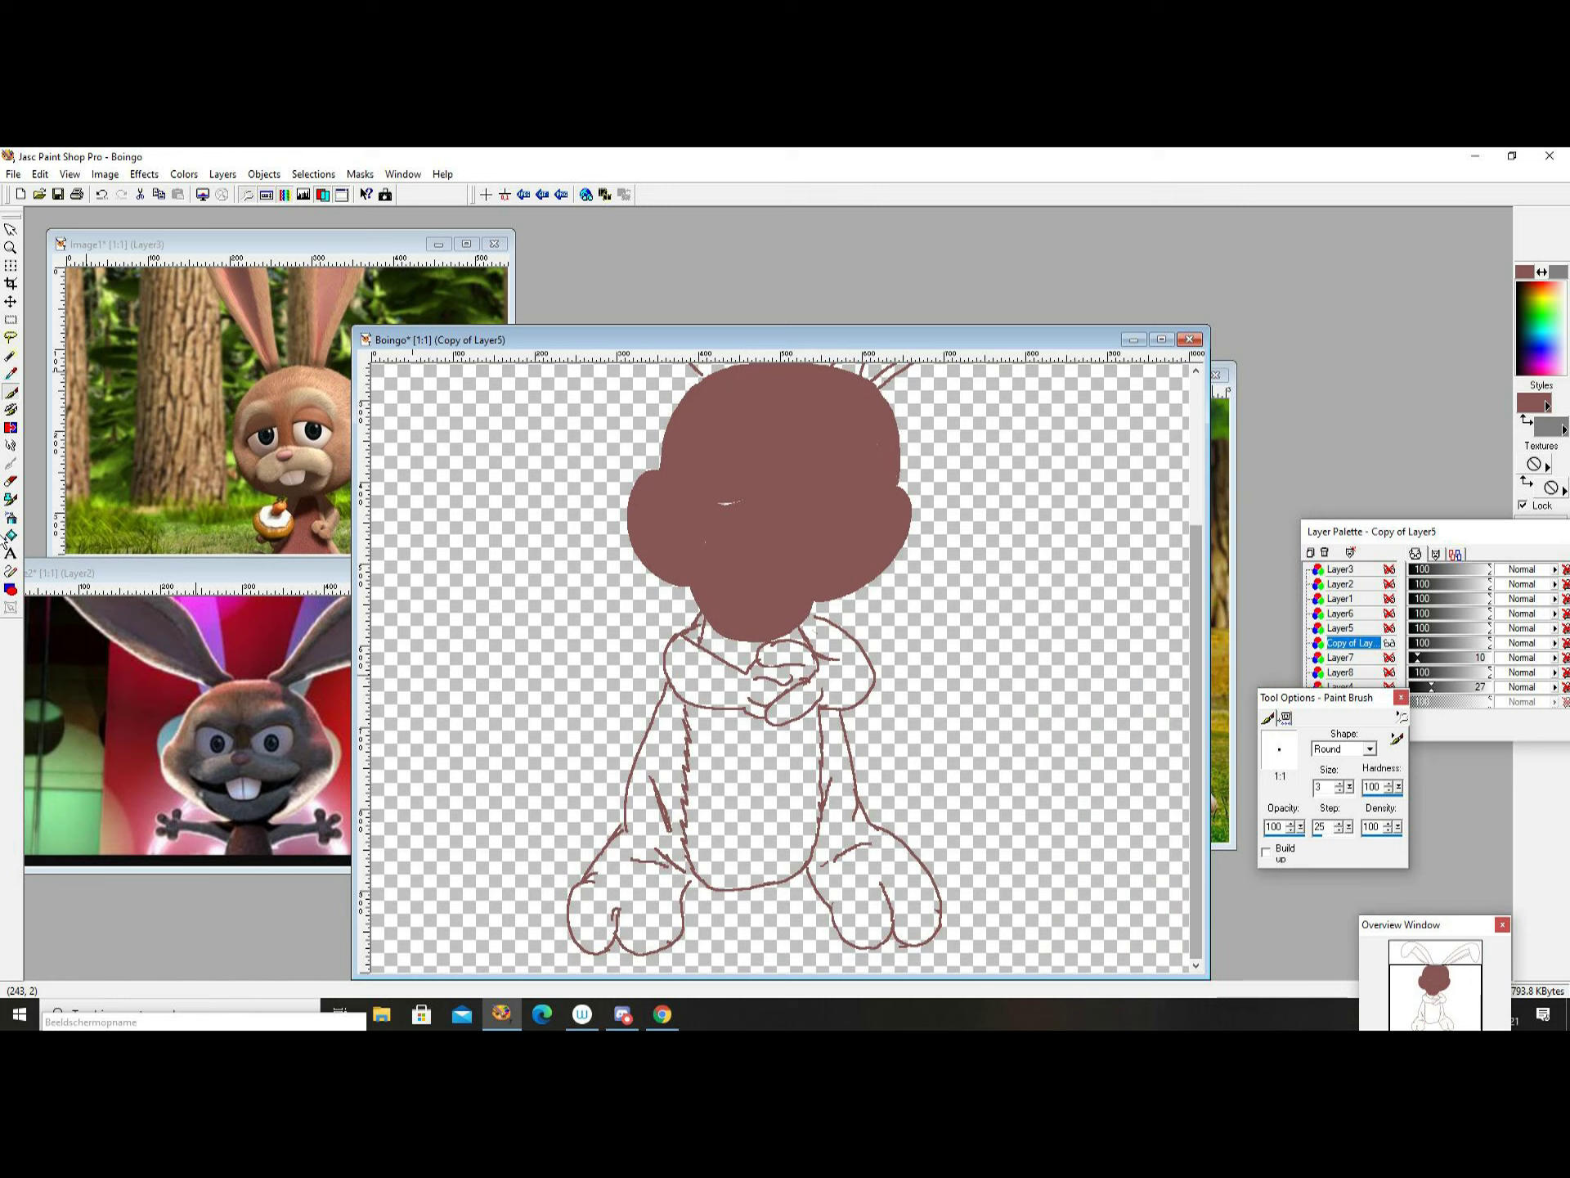
Fill the neck and body regions brown, undoing accidental background fills.
key("f")
left_click(736, 676)
left_click(688, 627)
left_click(101, 194)
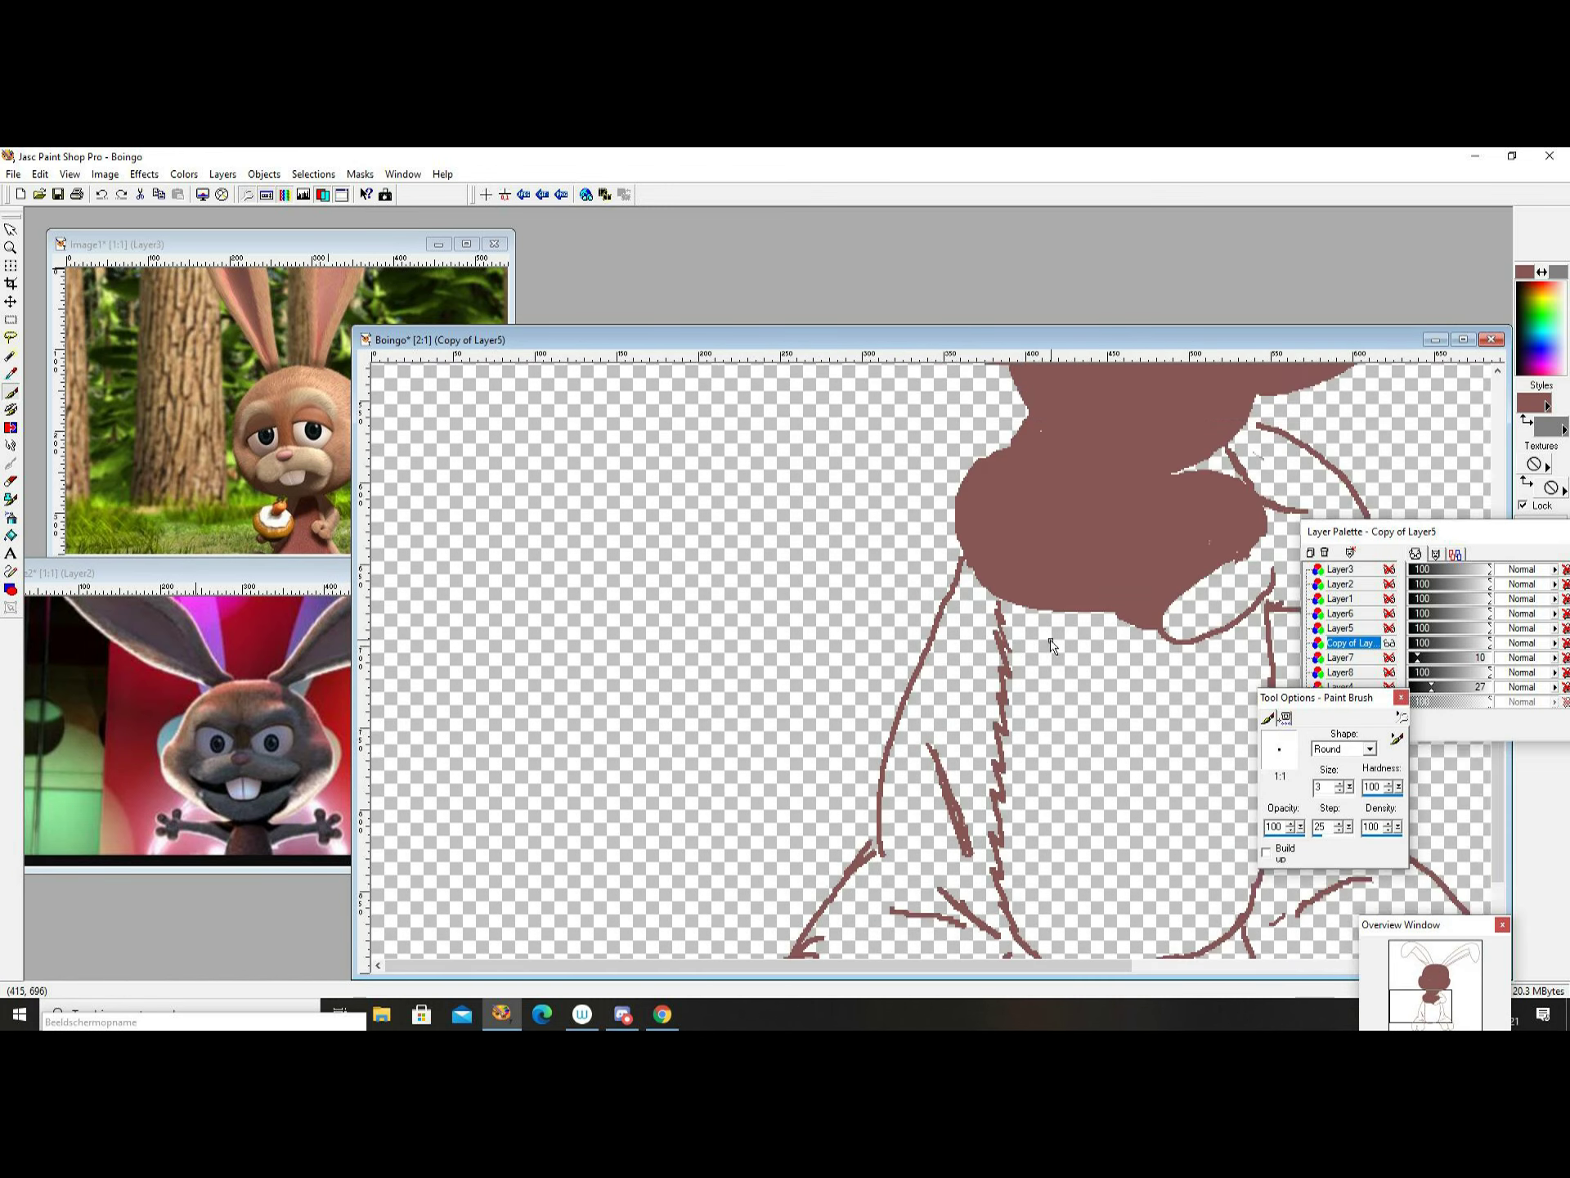
scroll(786, 662, "up", 2)
left_click(12, 537)
left_click(1043, 553)
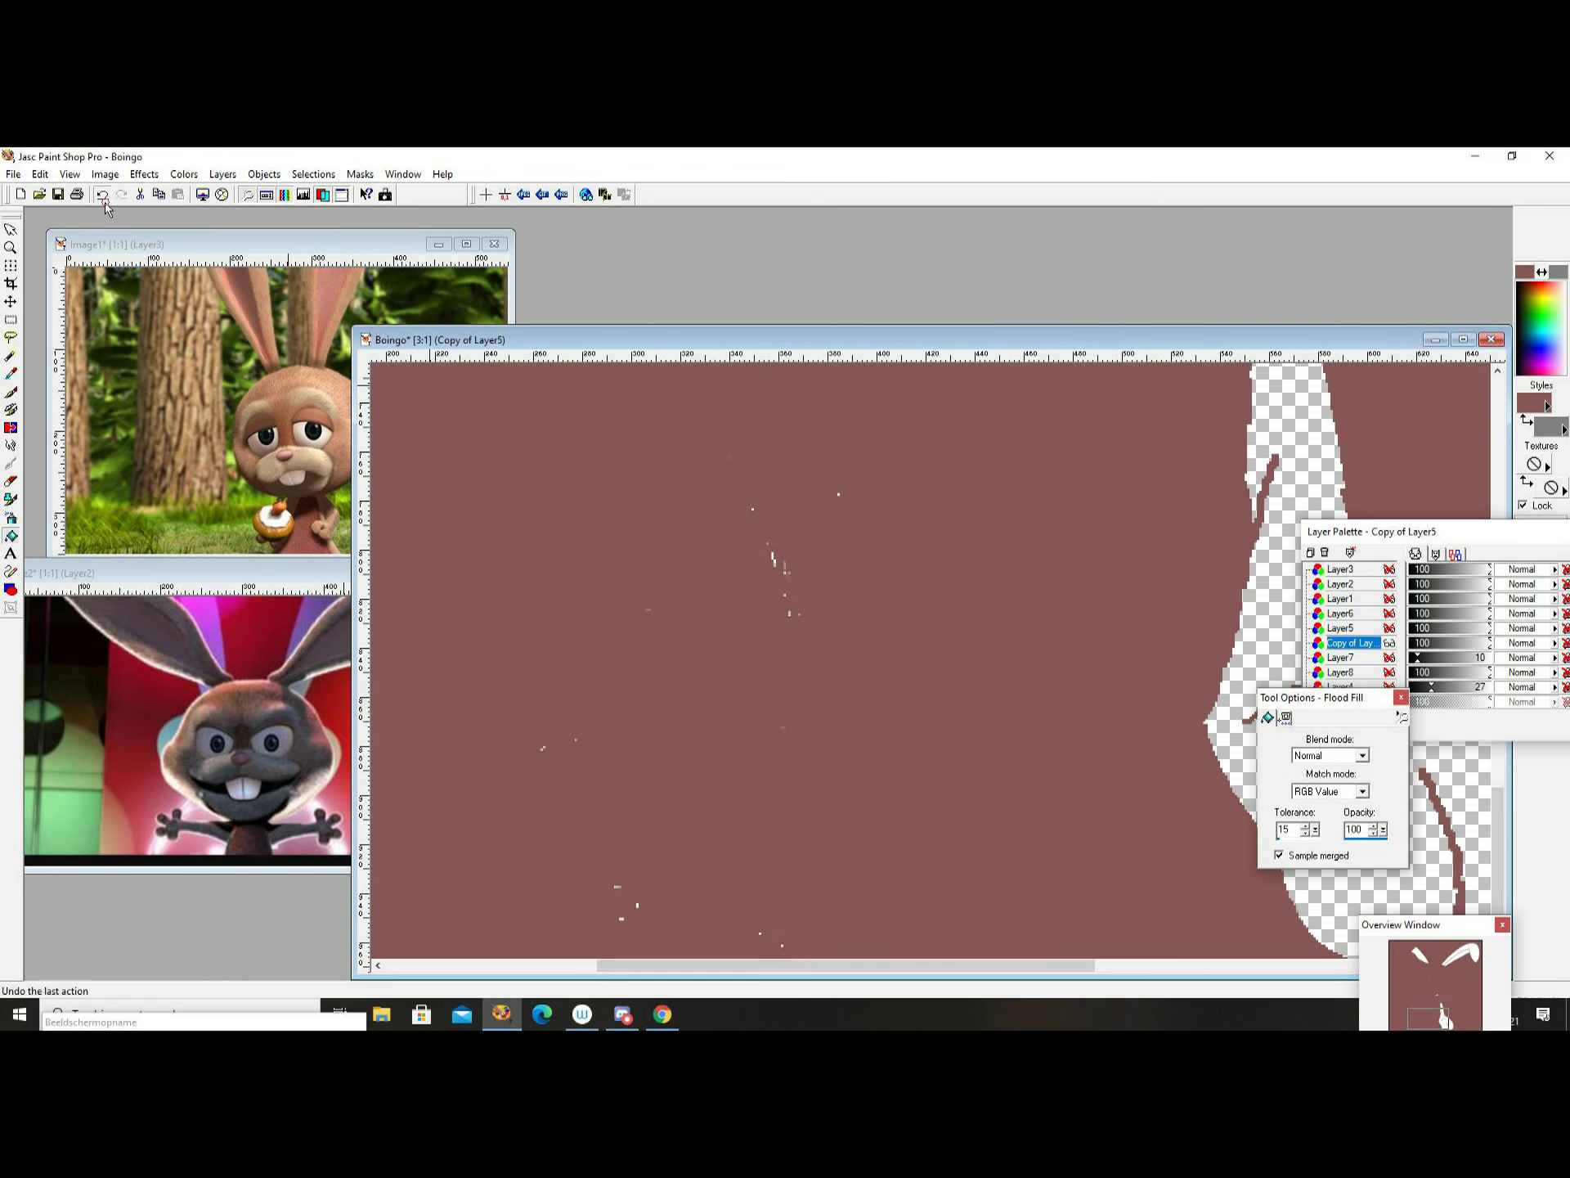
key("ctrl+z")
scroll(858, 613, "down", 3)
scroll(1004, 438, "up", 2)
scroll(1004, 438, "down", 2)
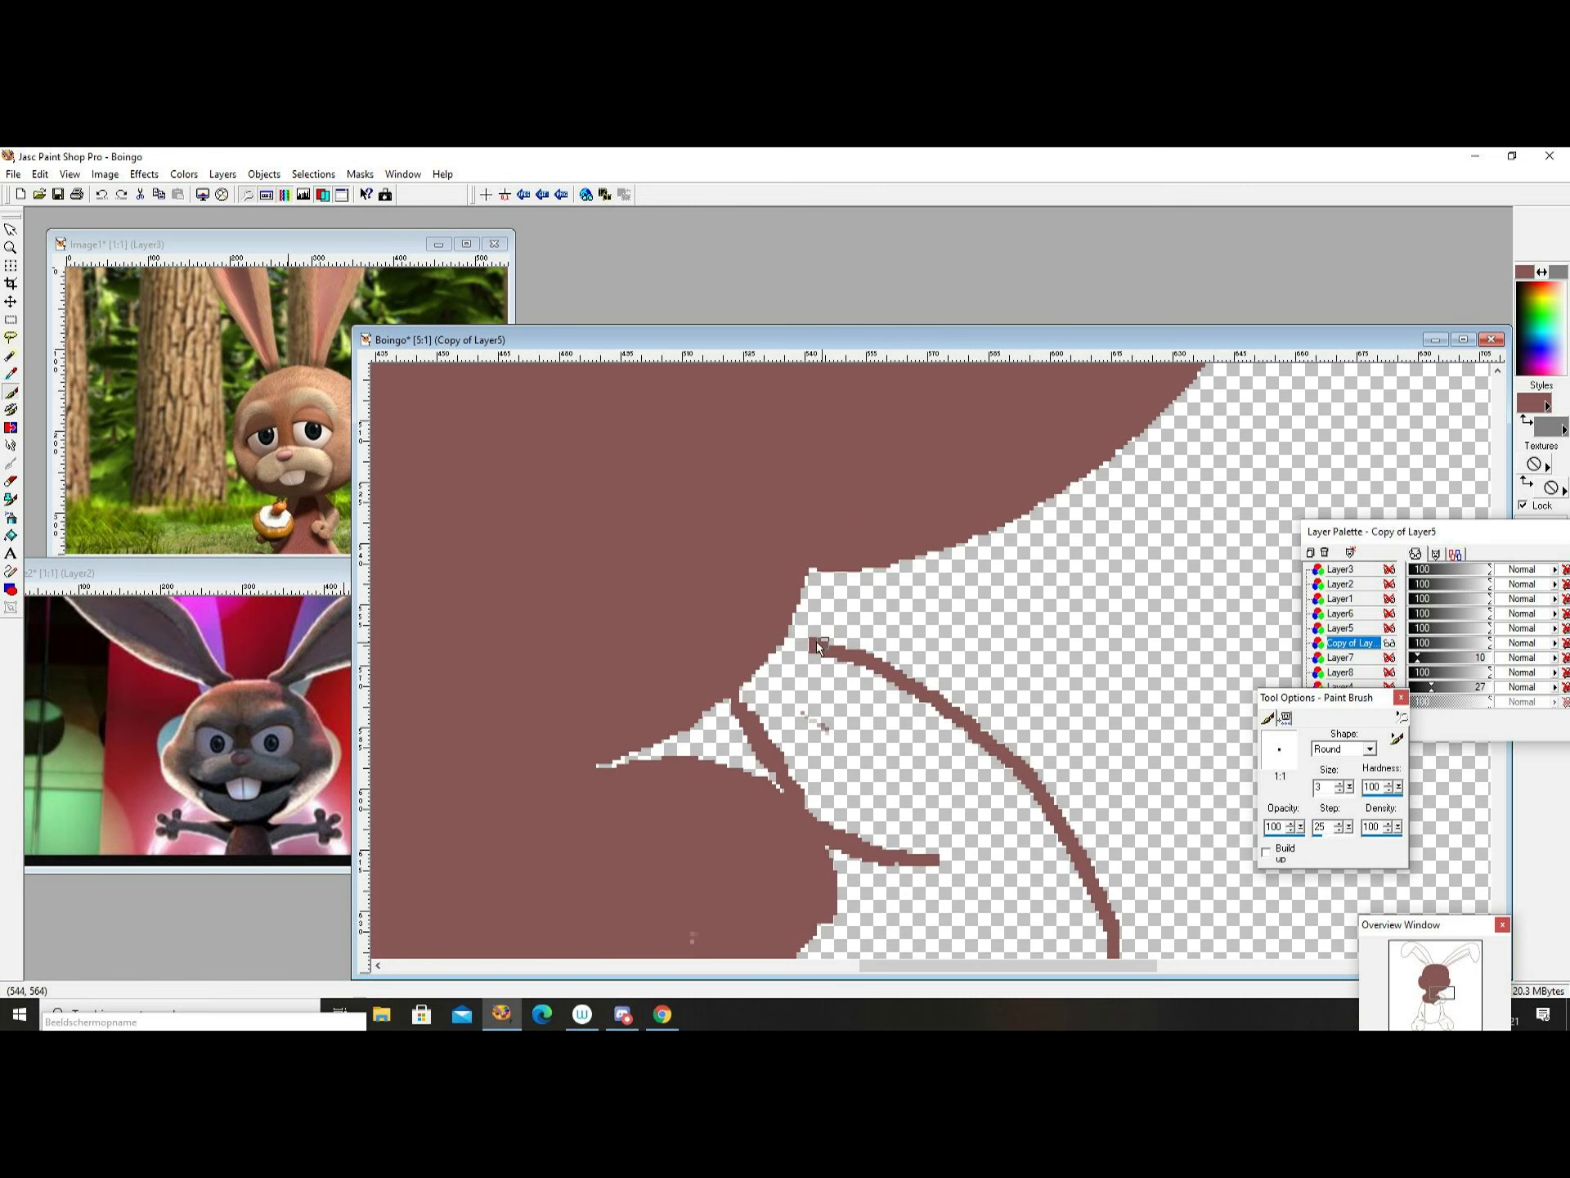
Fill the body silhouette, legs, feet and both ears brown.
key("f")
scroll(859, 675, "down", 3)
left_click(798, 736)
left_click(824, 836)
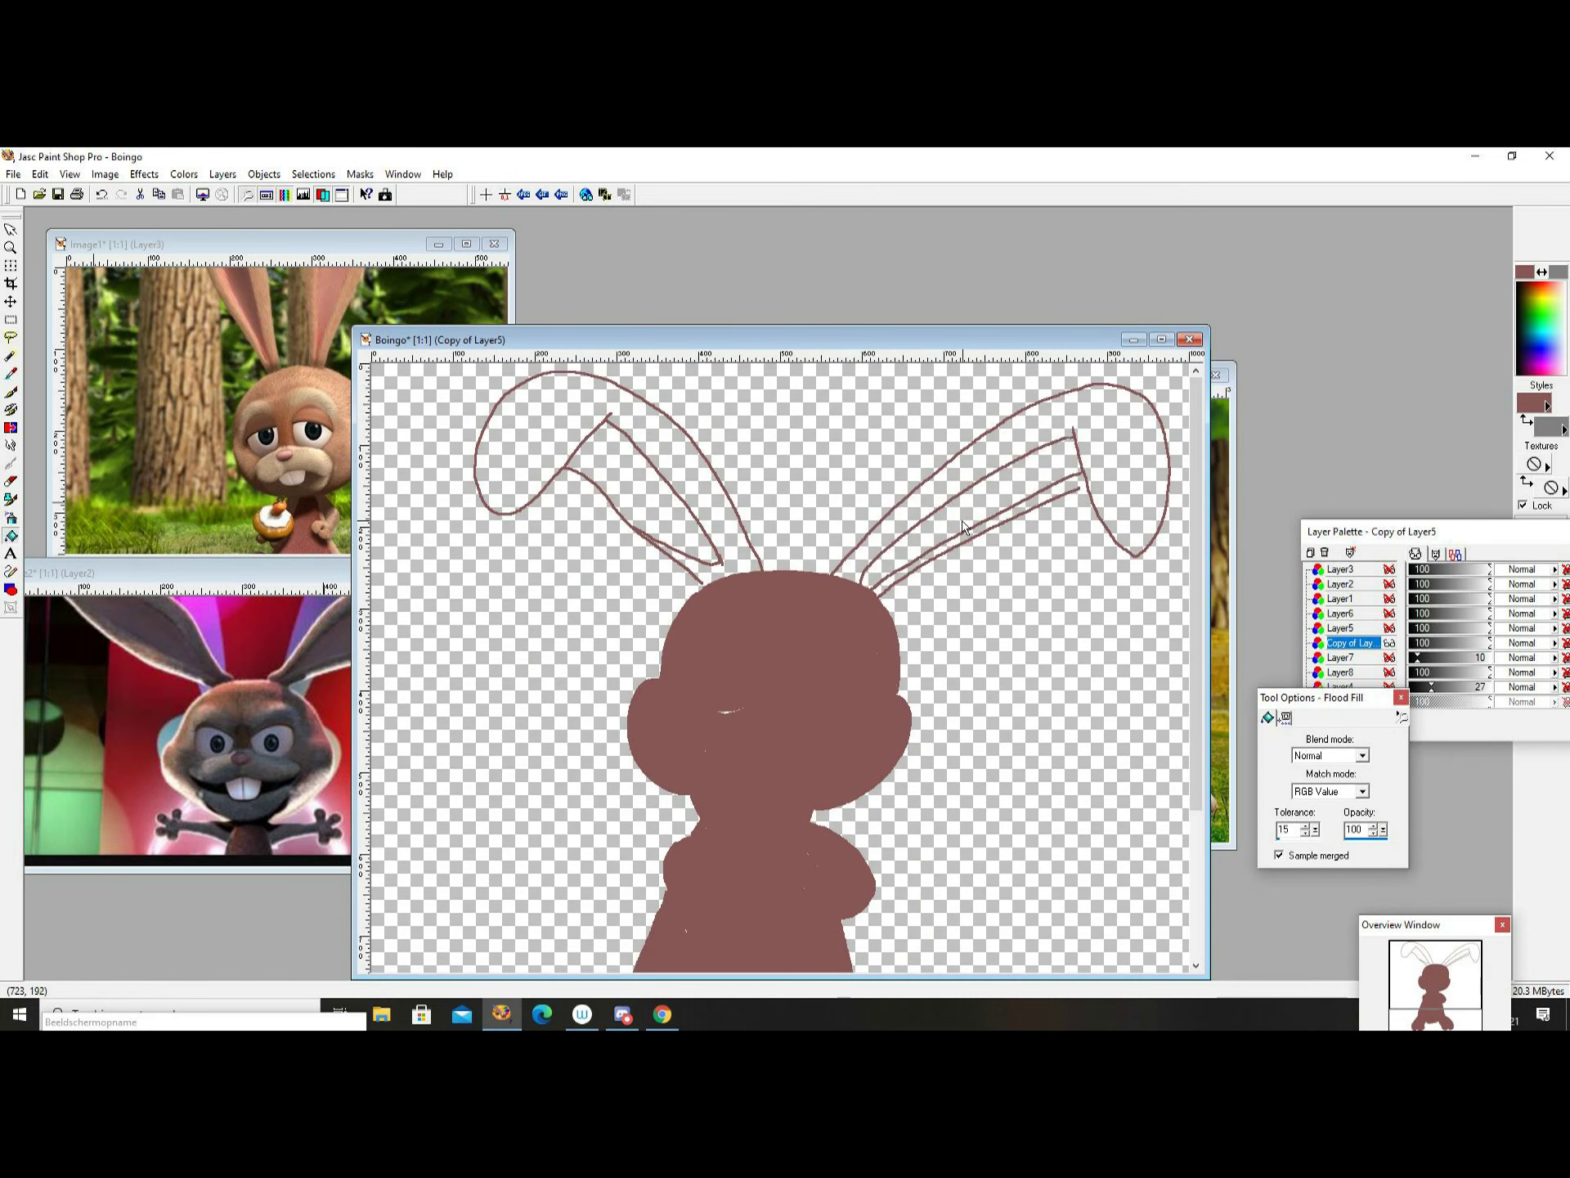
left_click(962, 528)
scroll(962, 528, "up", 2)
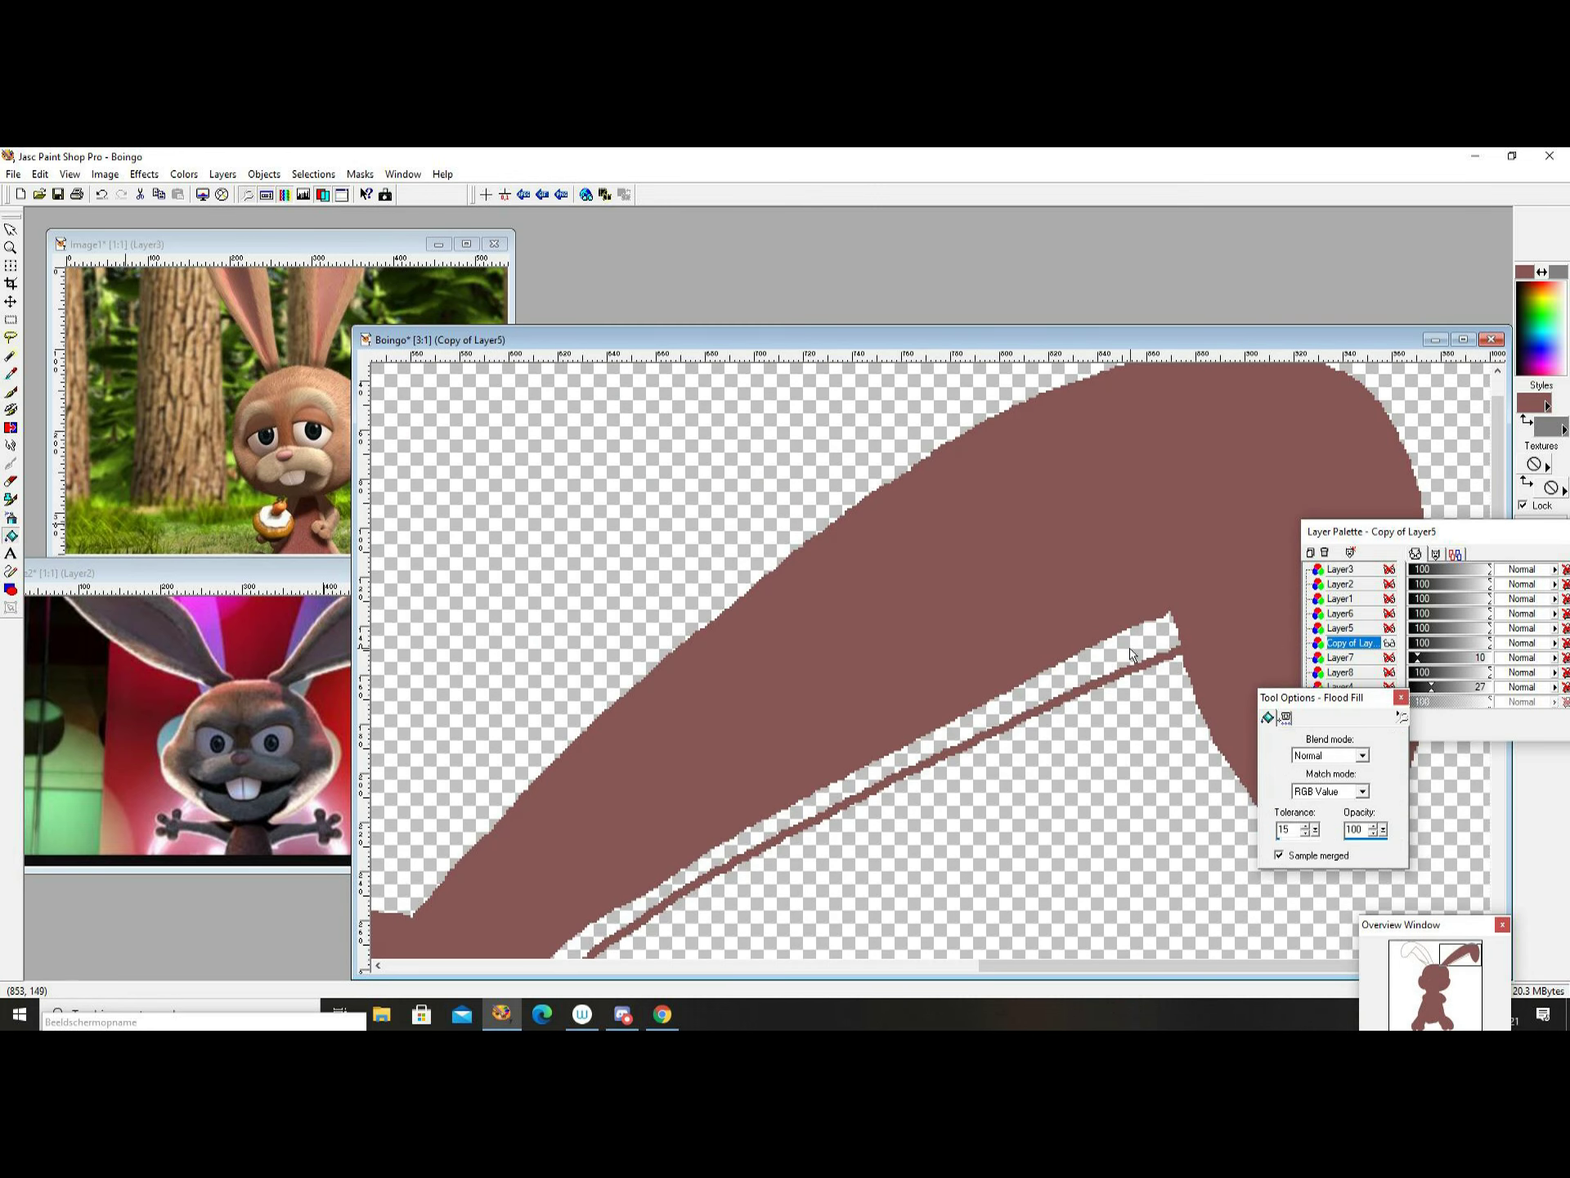
scroll(1130, 653, "down", 2)
left_click(688, 613)
scroll(688, 613, "up", 2)
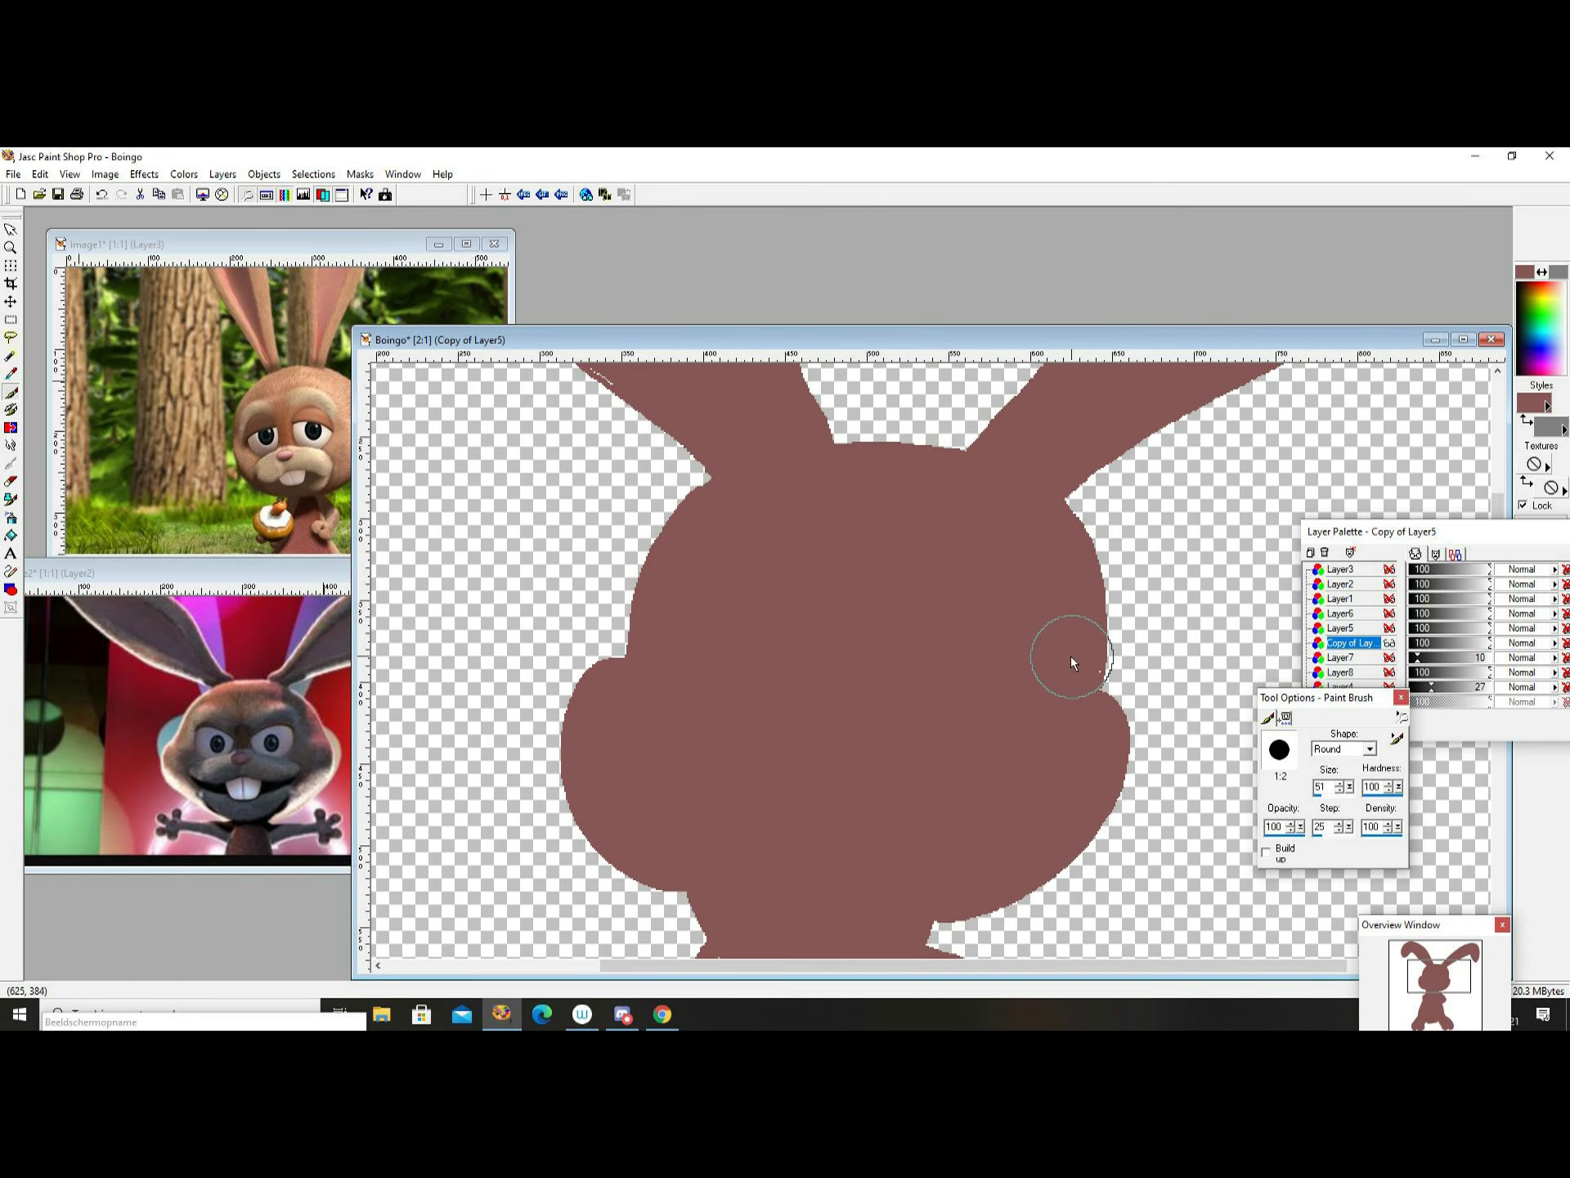
scroll(786, 496, "down", 2)
scroll(679, 661, "up", 2)
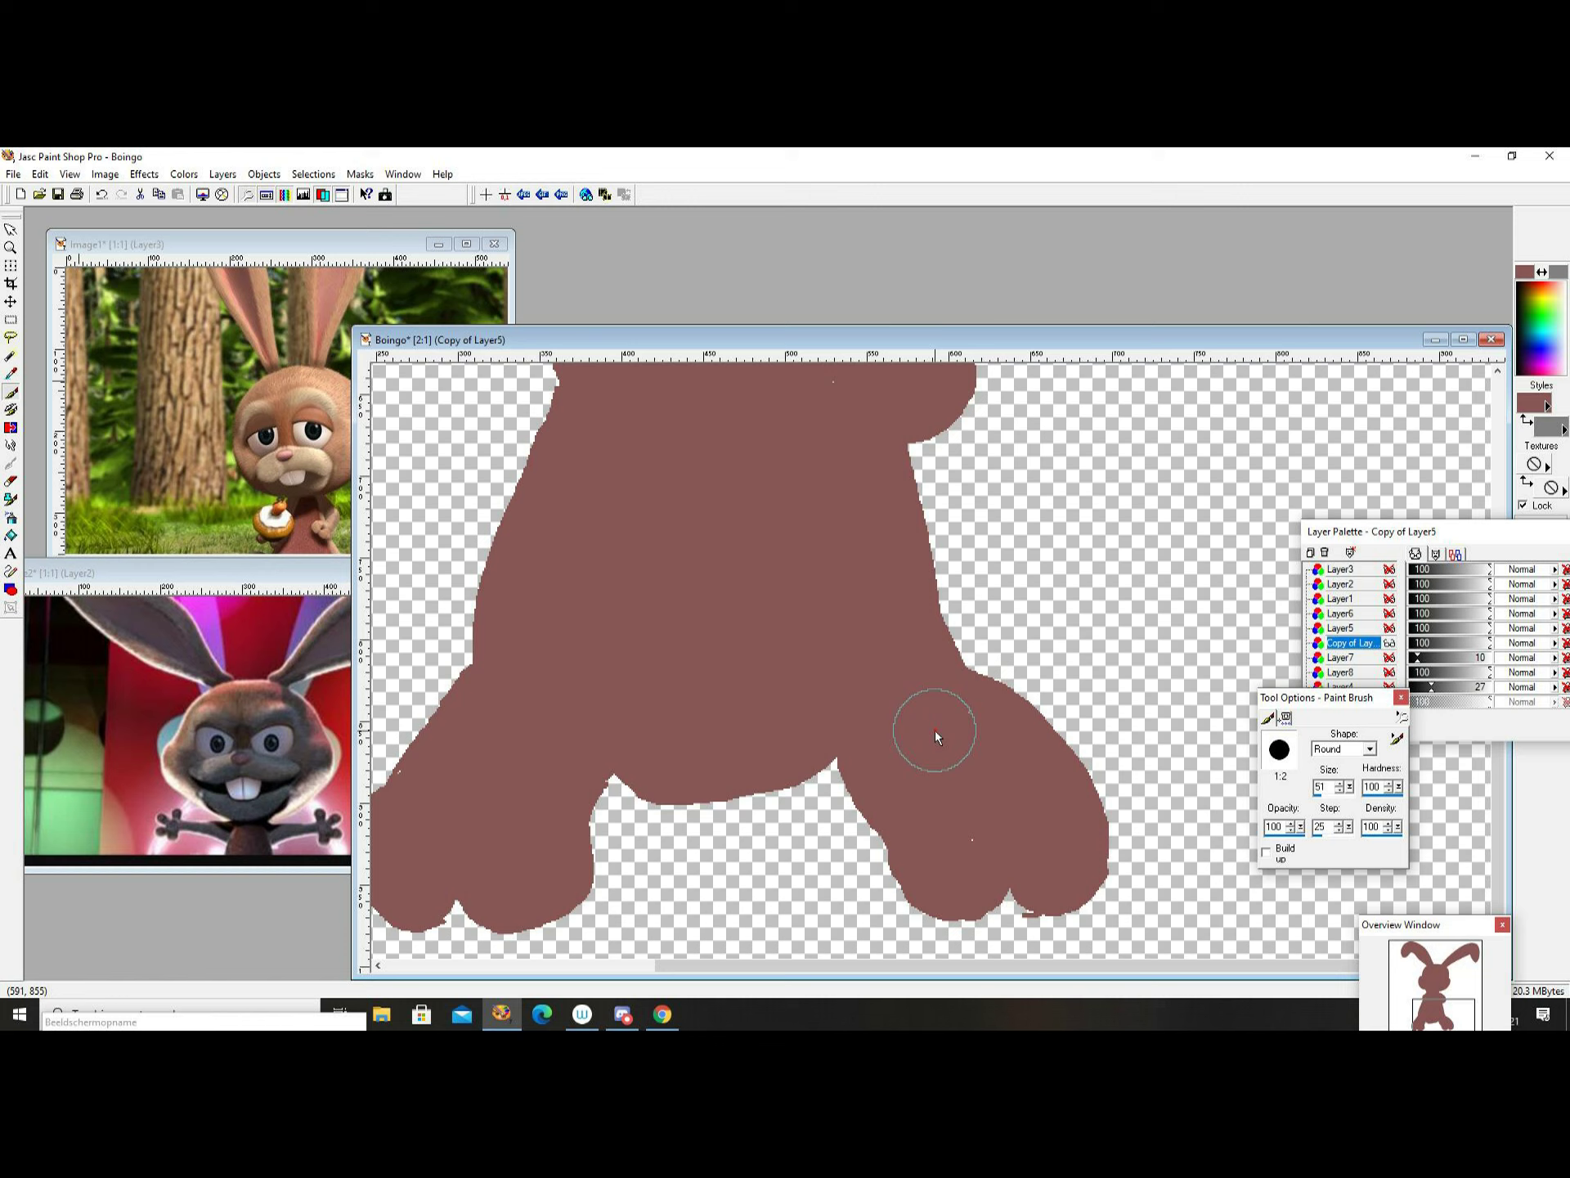
scroll(714, 682, "up", 1)
scroll(777, 749, "down", 2)
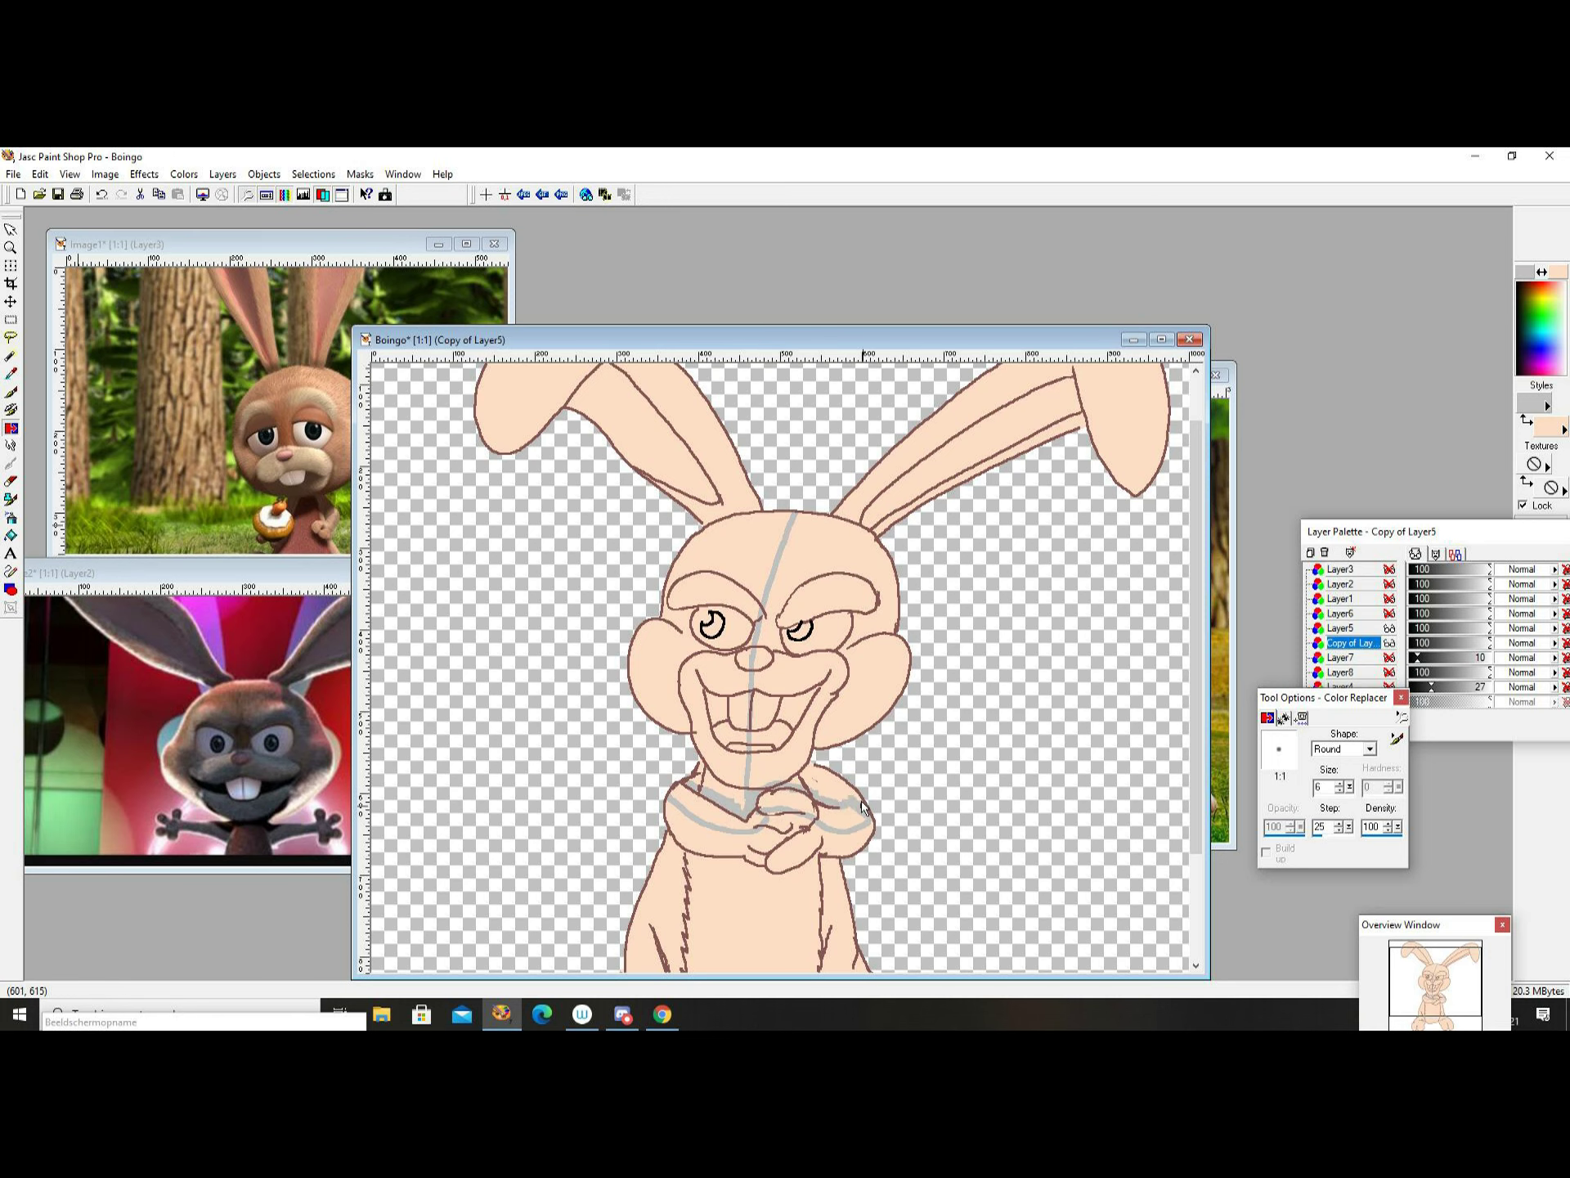
scroll(850, 561, "up", 1)
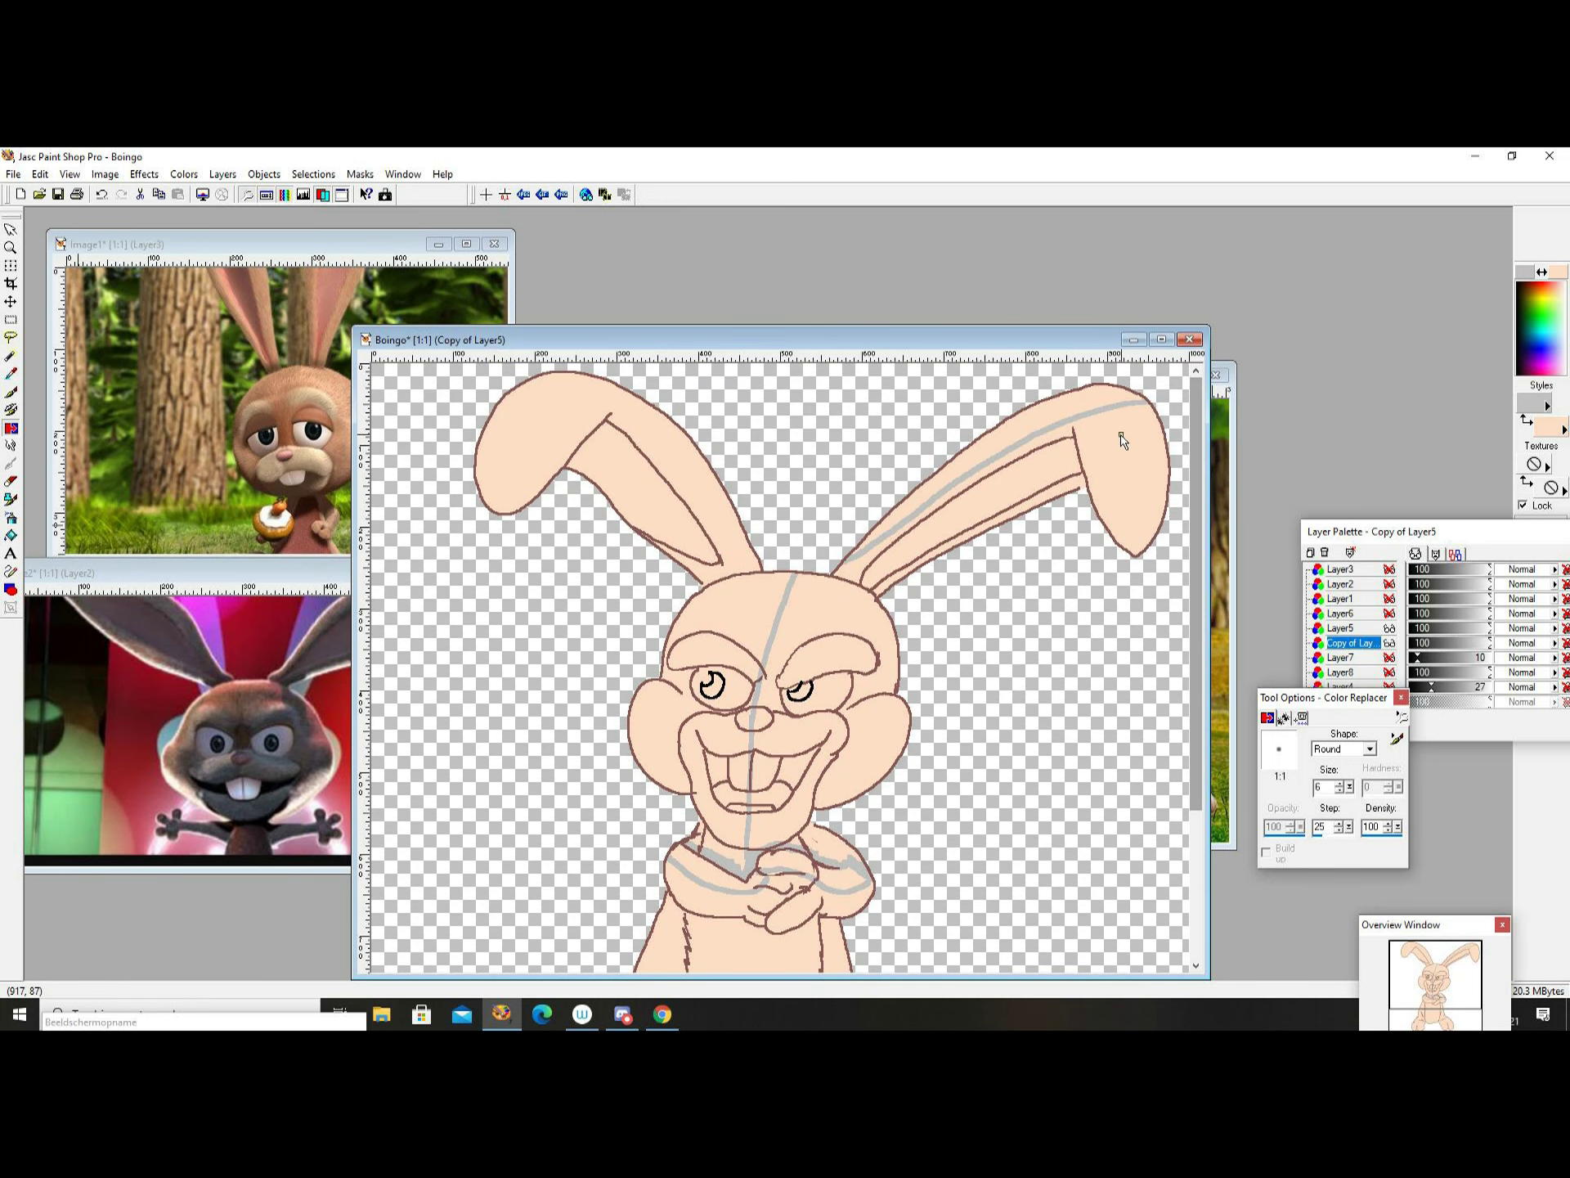
scroll(1121, 440, "down", 3)
scroll(982, 613, "down", 3)
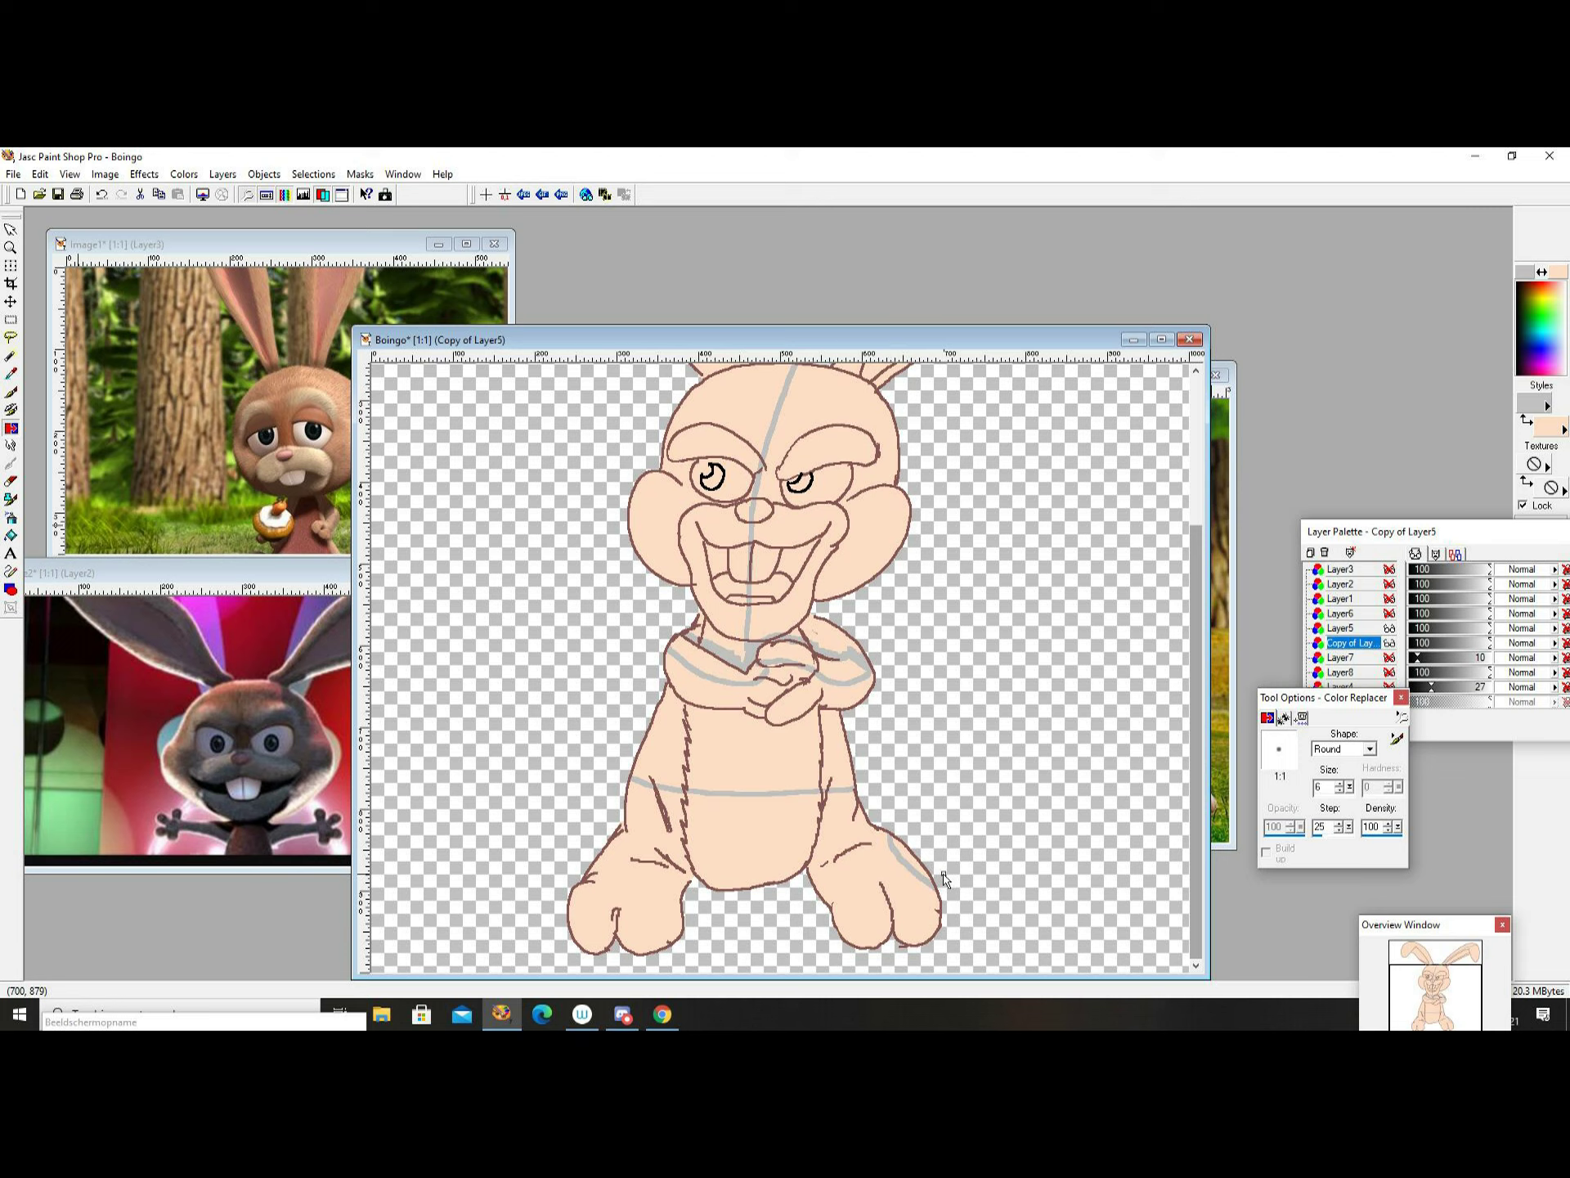
Fill the legs, feet and right half of the head grey, undoing stray fills.
key("ctrl+z")
key("f")
left_click(730, 881)
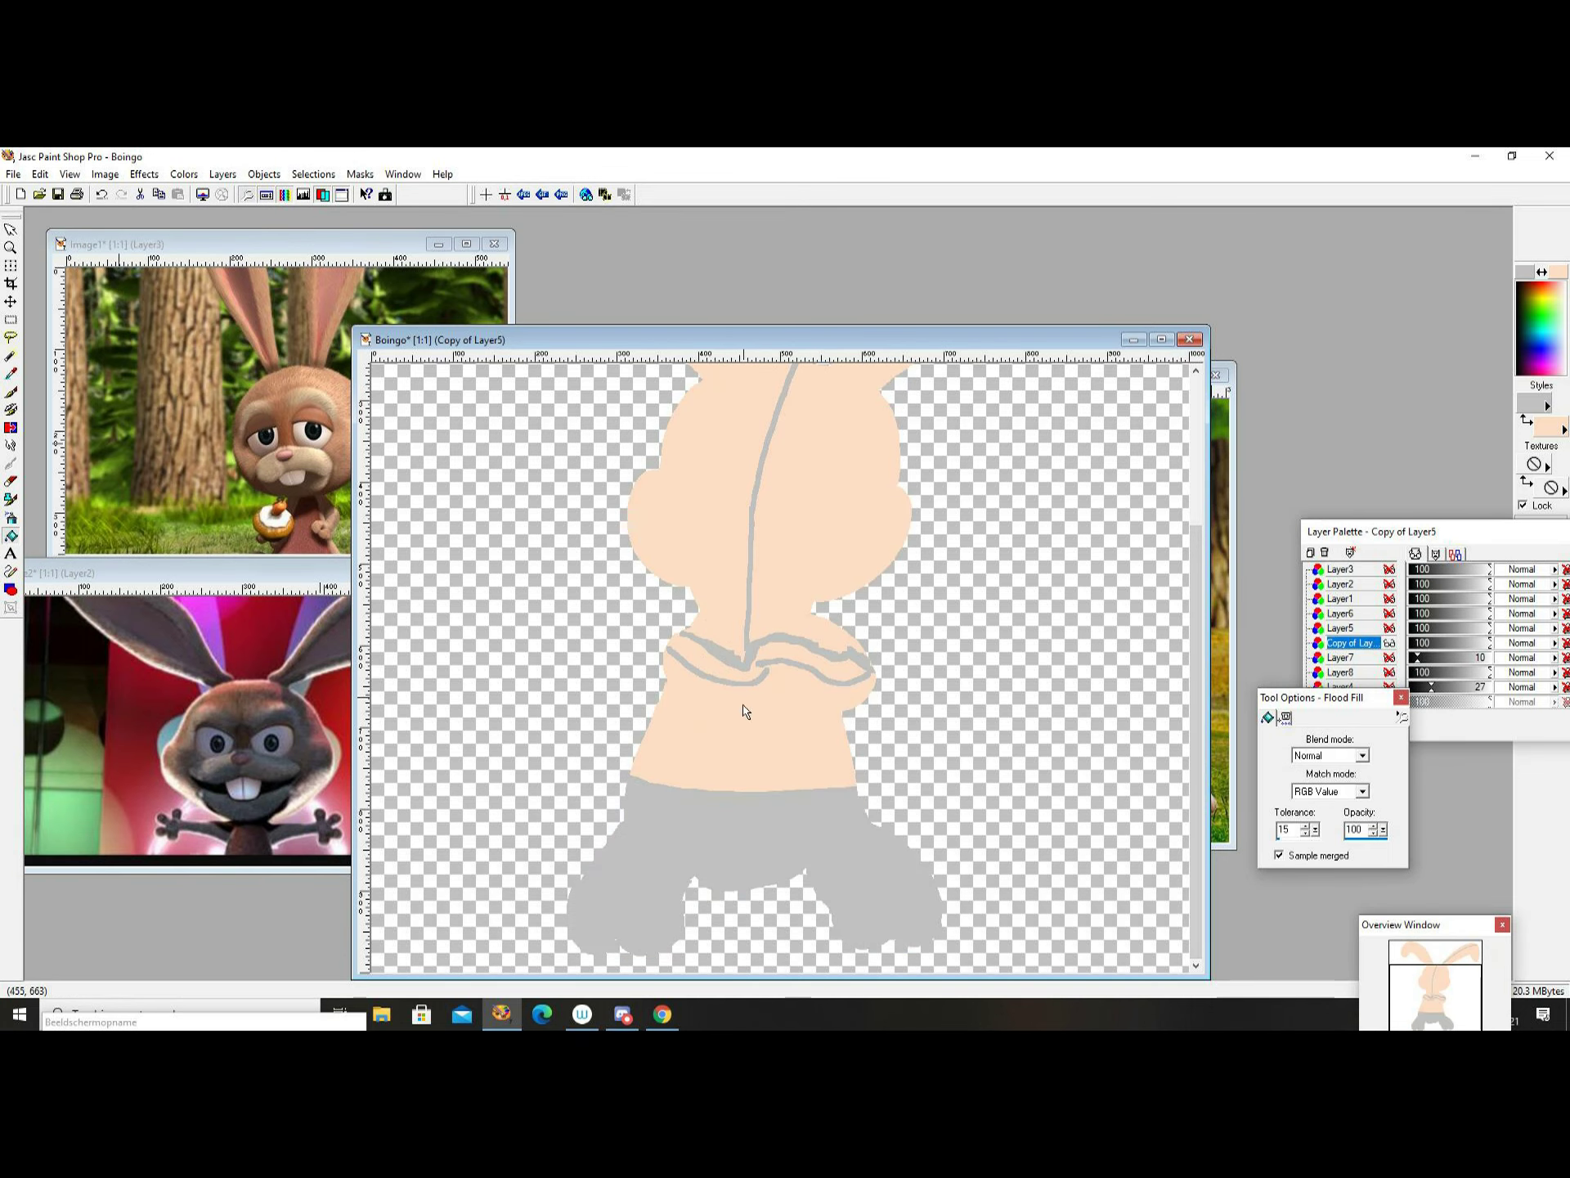
left_click(749, 624)
key("shift+ctrl+z")
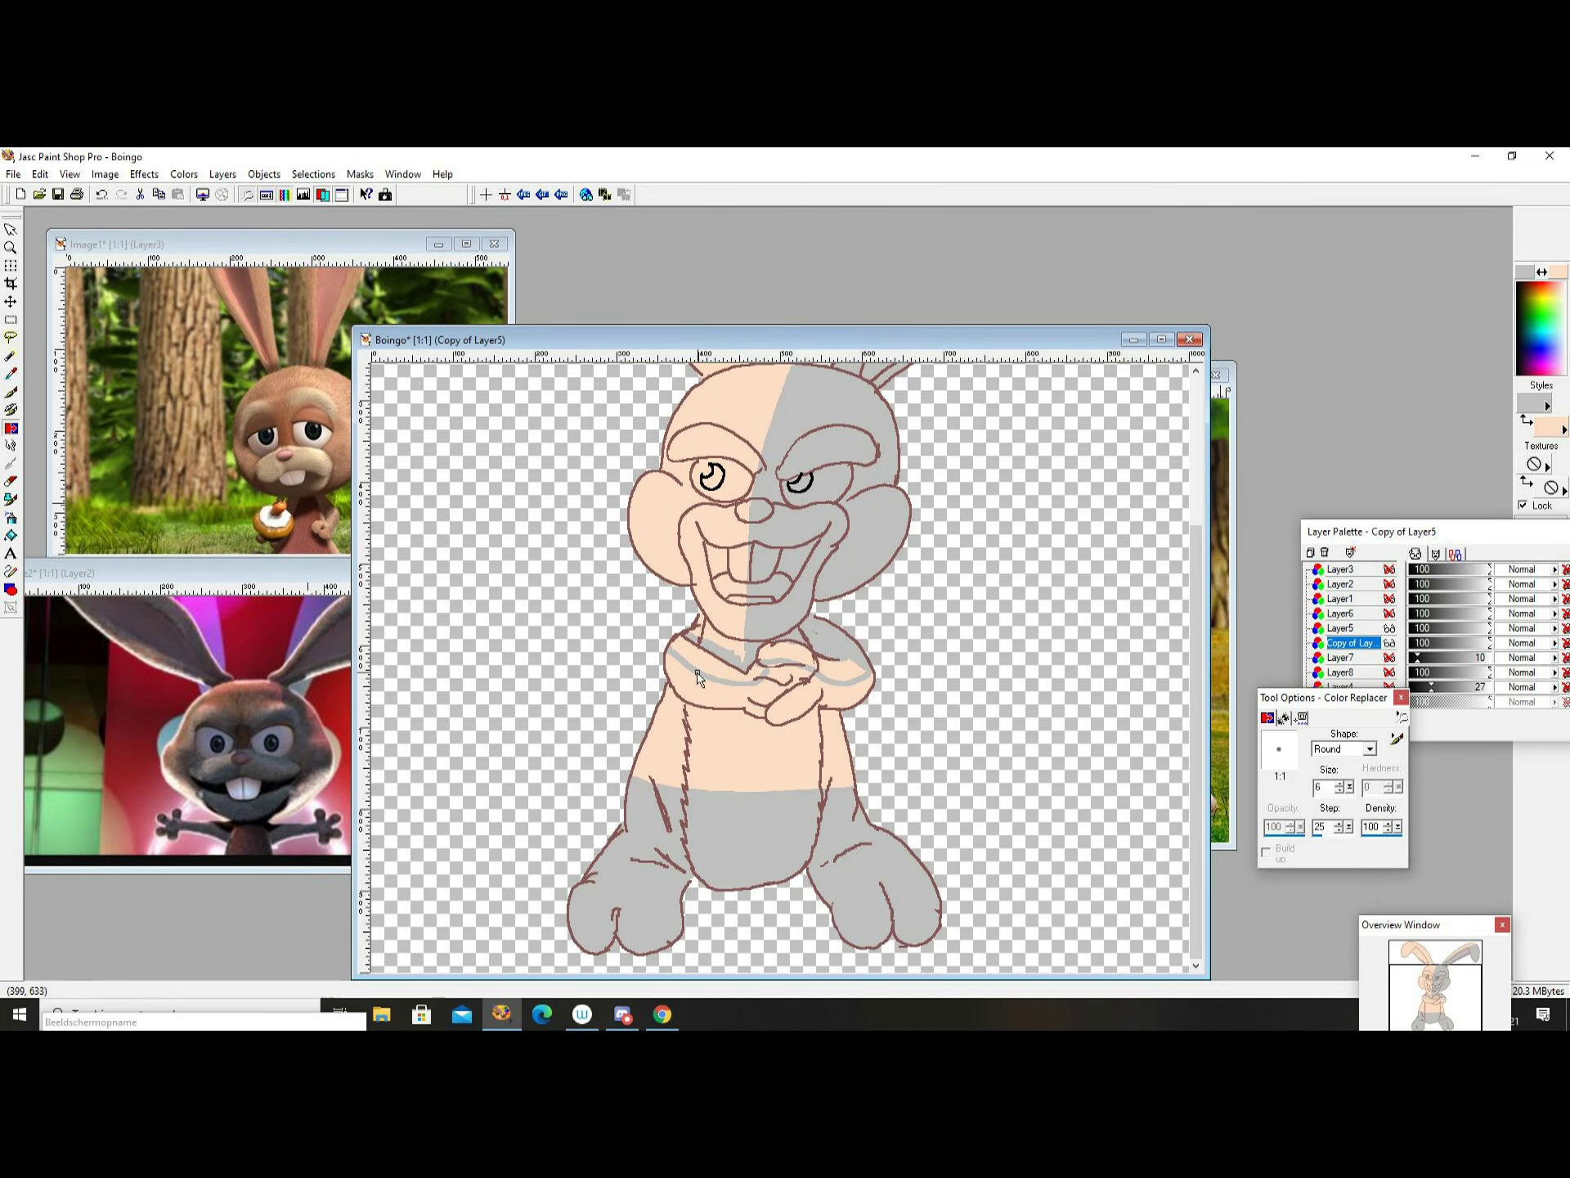
key("ctrl+z")
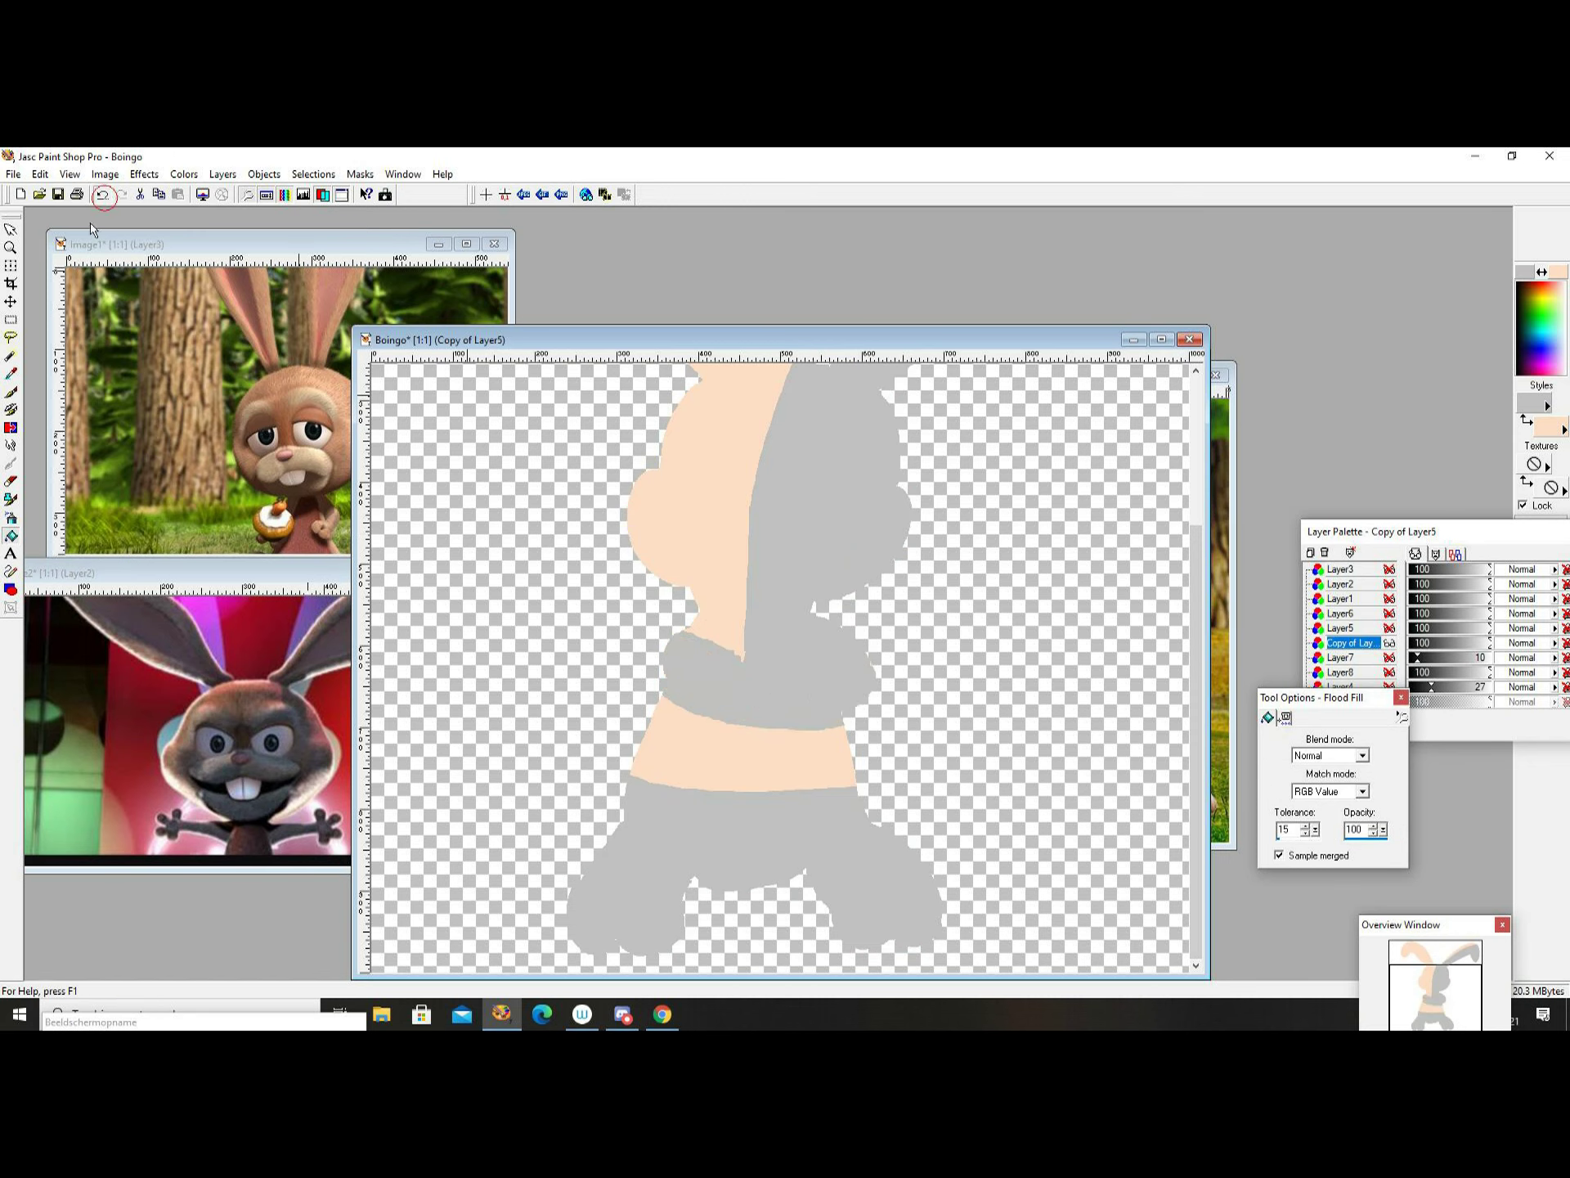
scroll(787, 732, "up", 2)
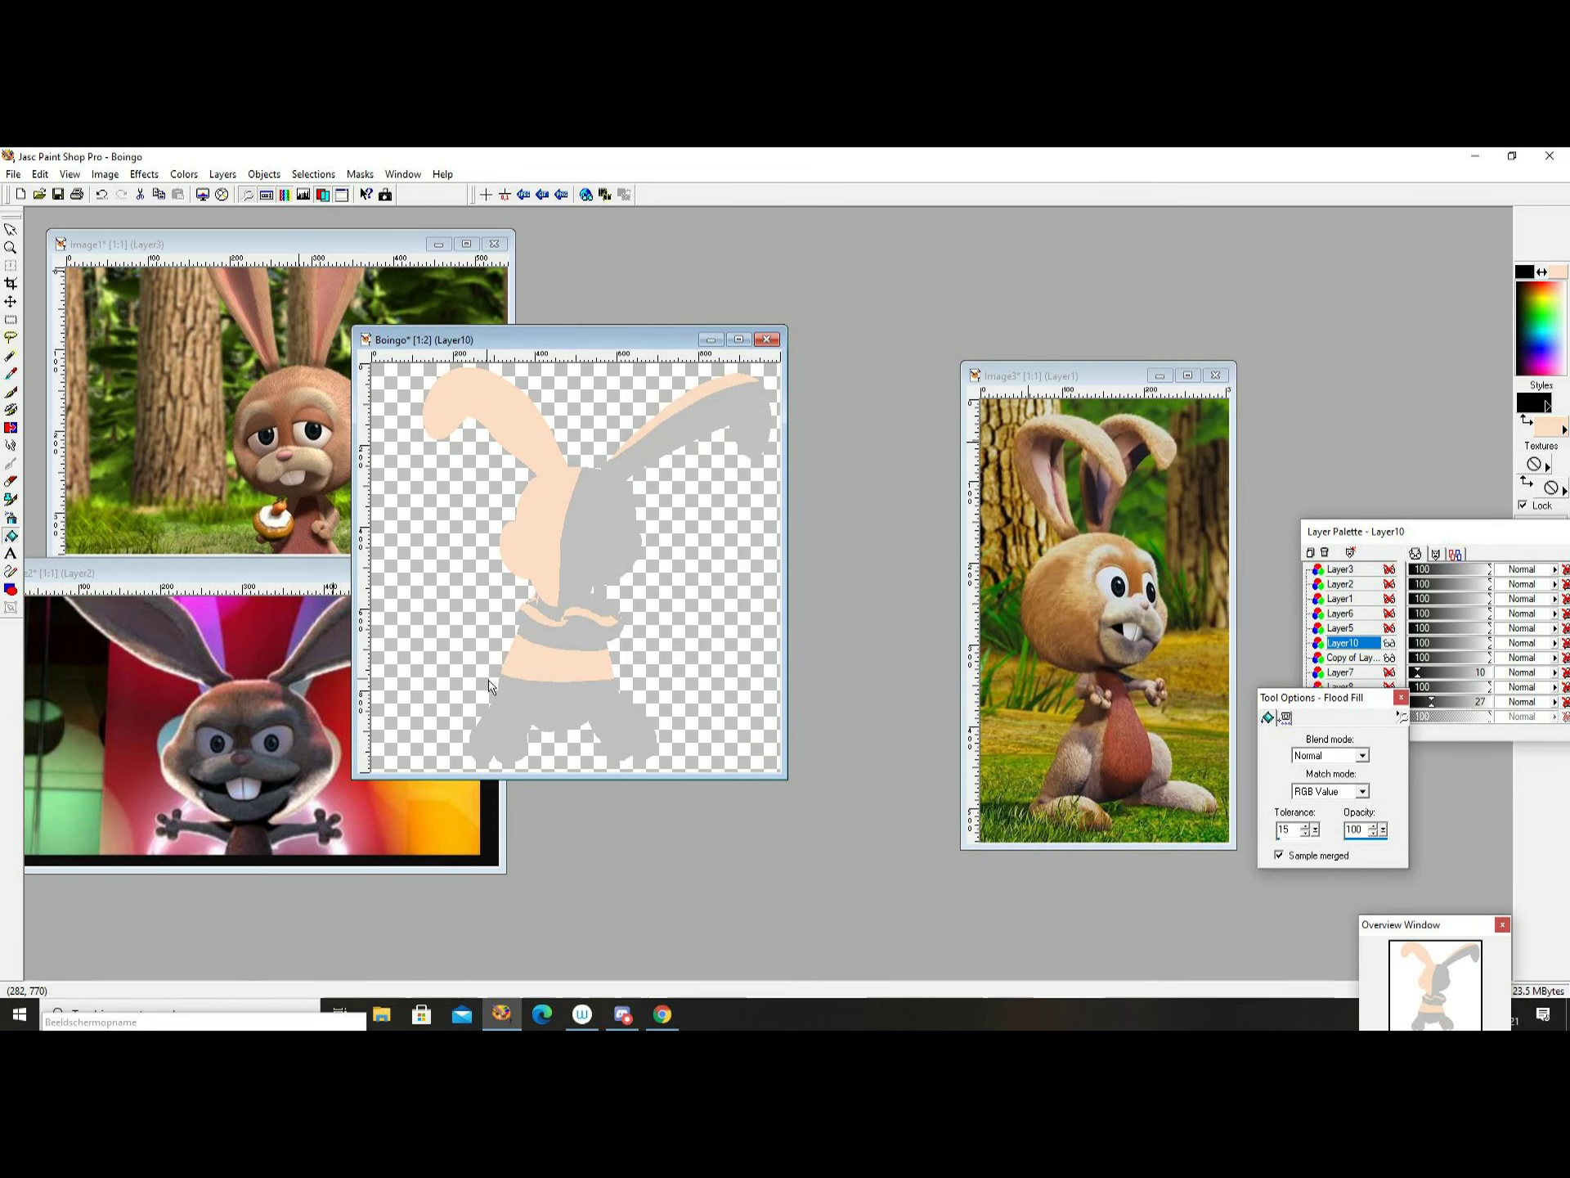
Fill the leg, head, ear and scarf shadows, undo stray strokes, and hide the shading layer.
left_click(490, 686)
left_click(630, 601)
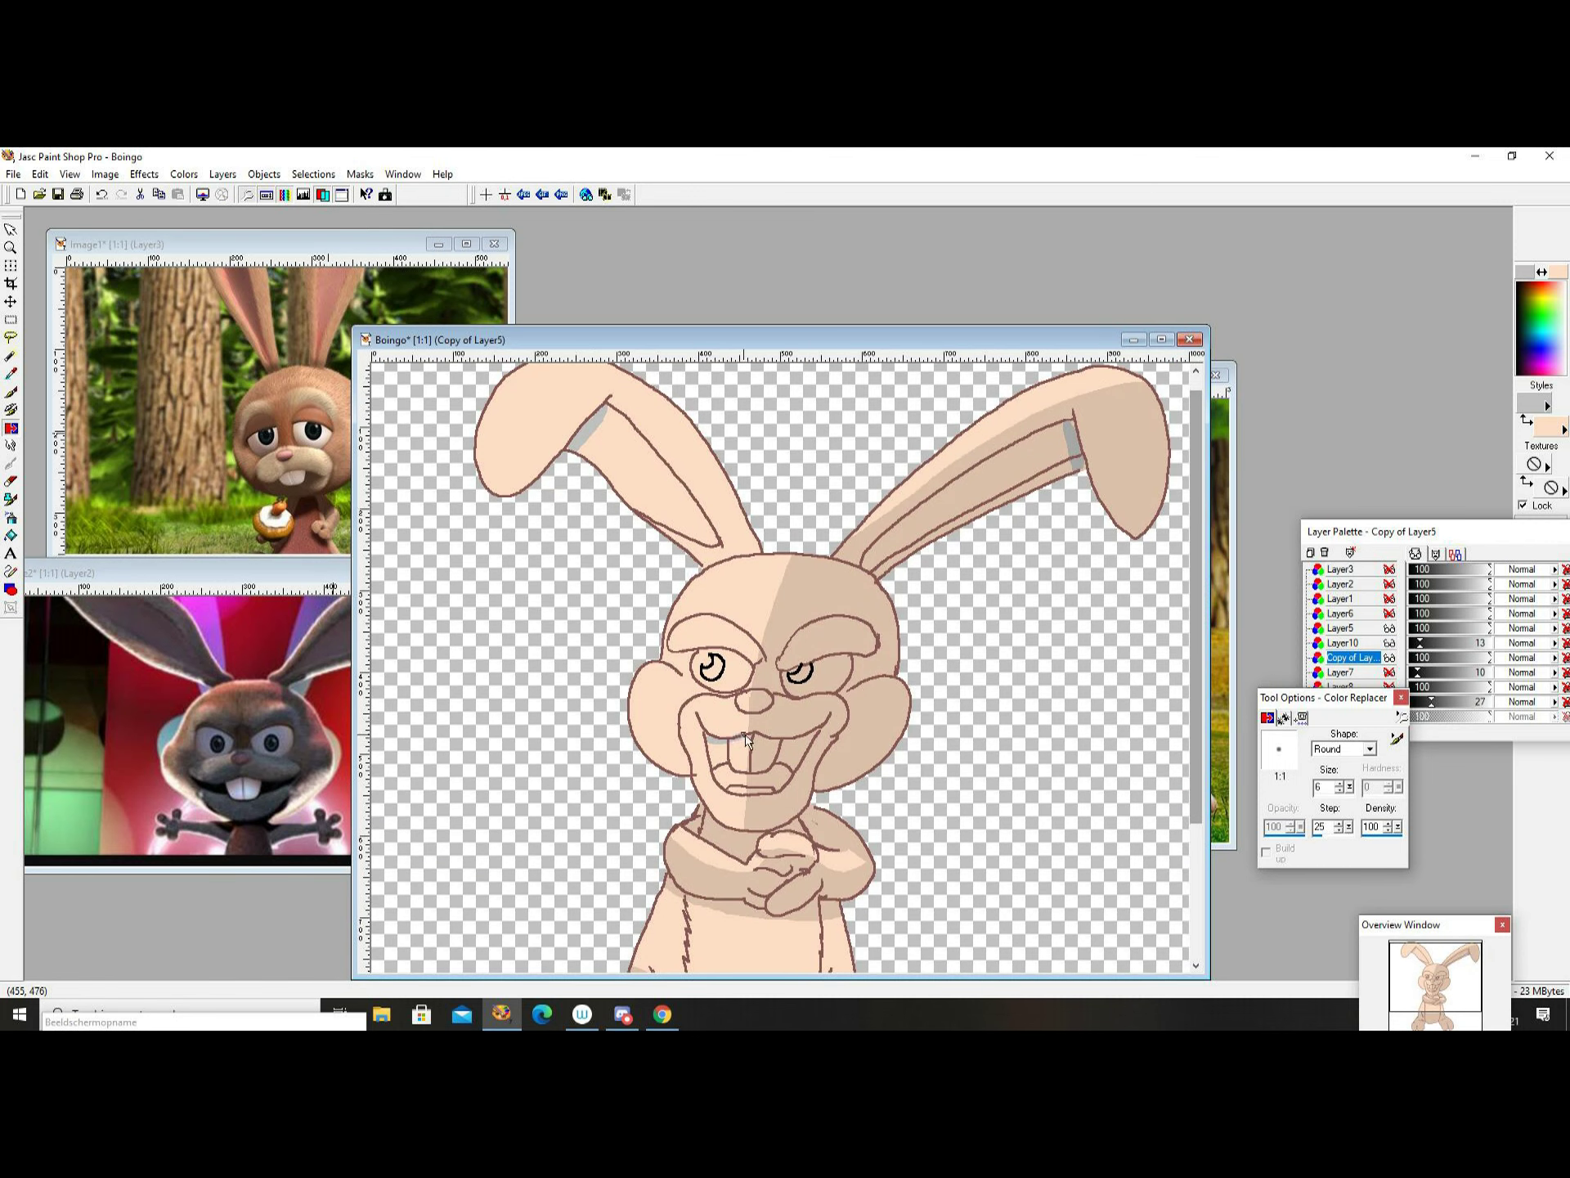
key("ctrl+z")
scroll(865, 663, "down", 3)
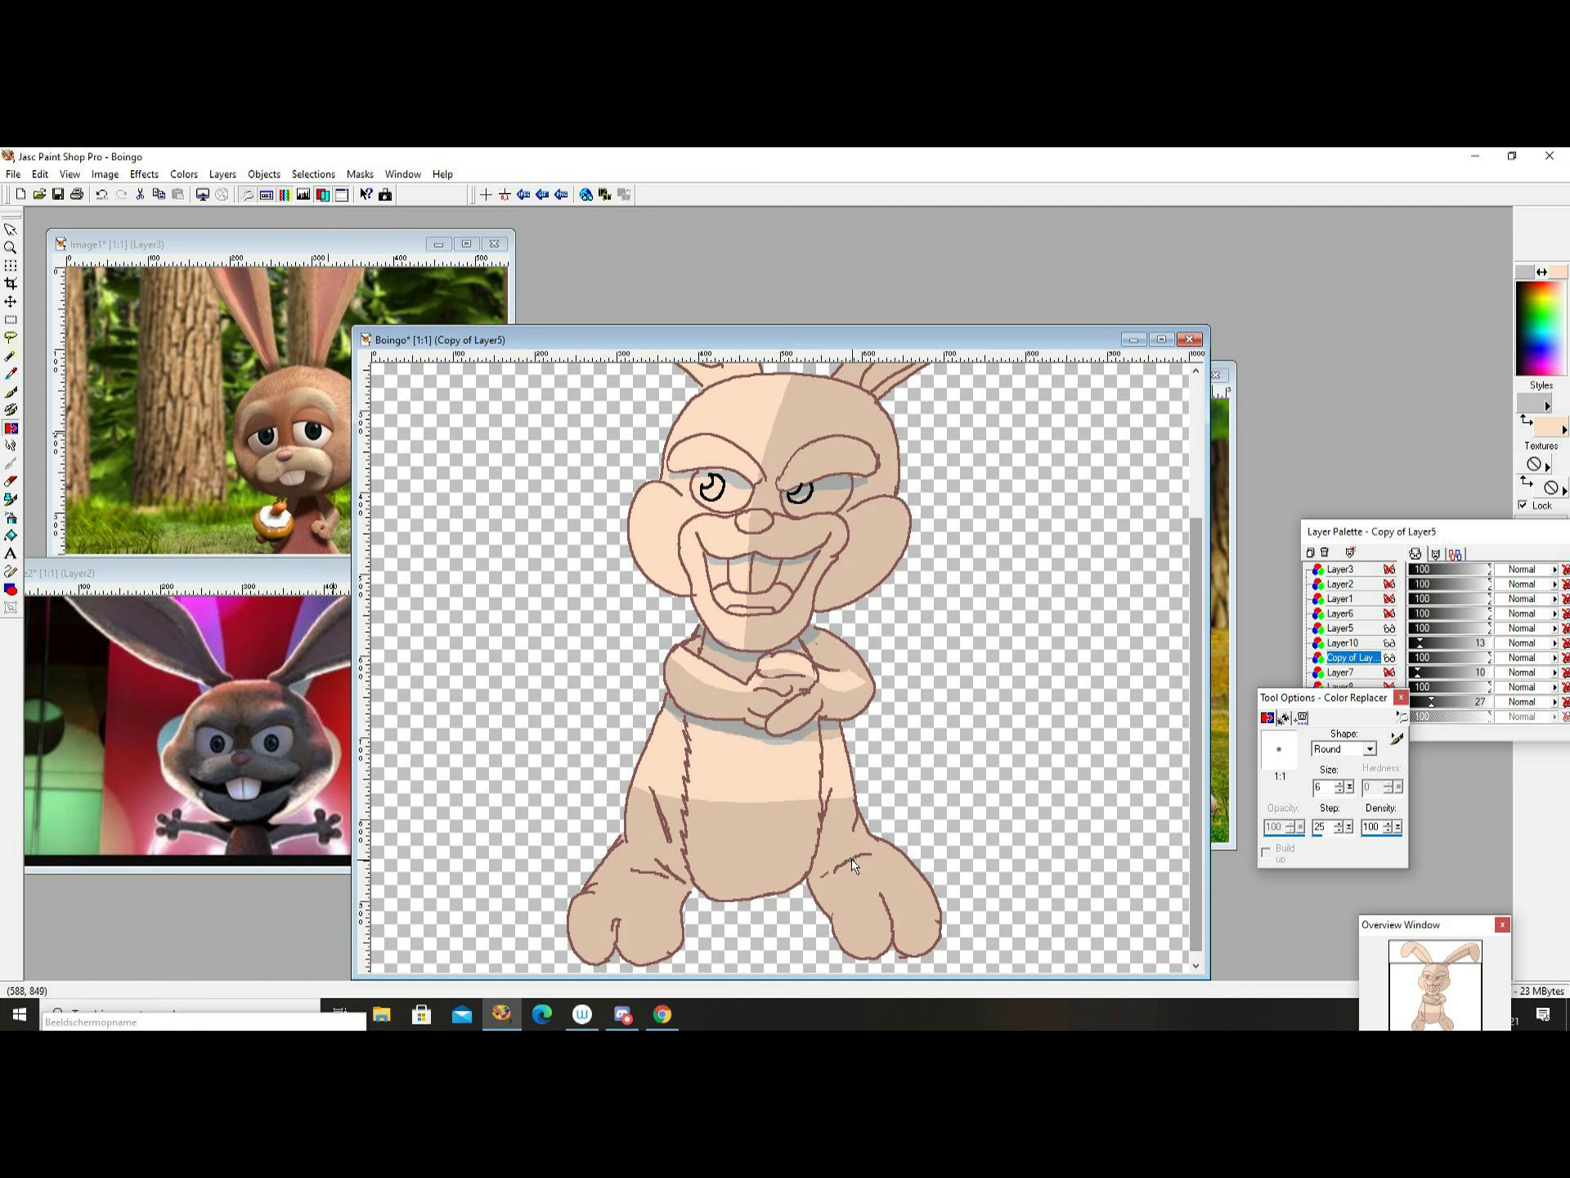
scroll(842, 463, "up", 3)
scroll(841, 858, "down", 3)
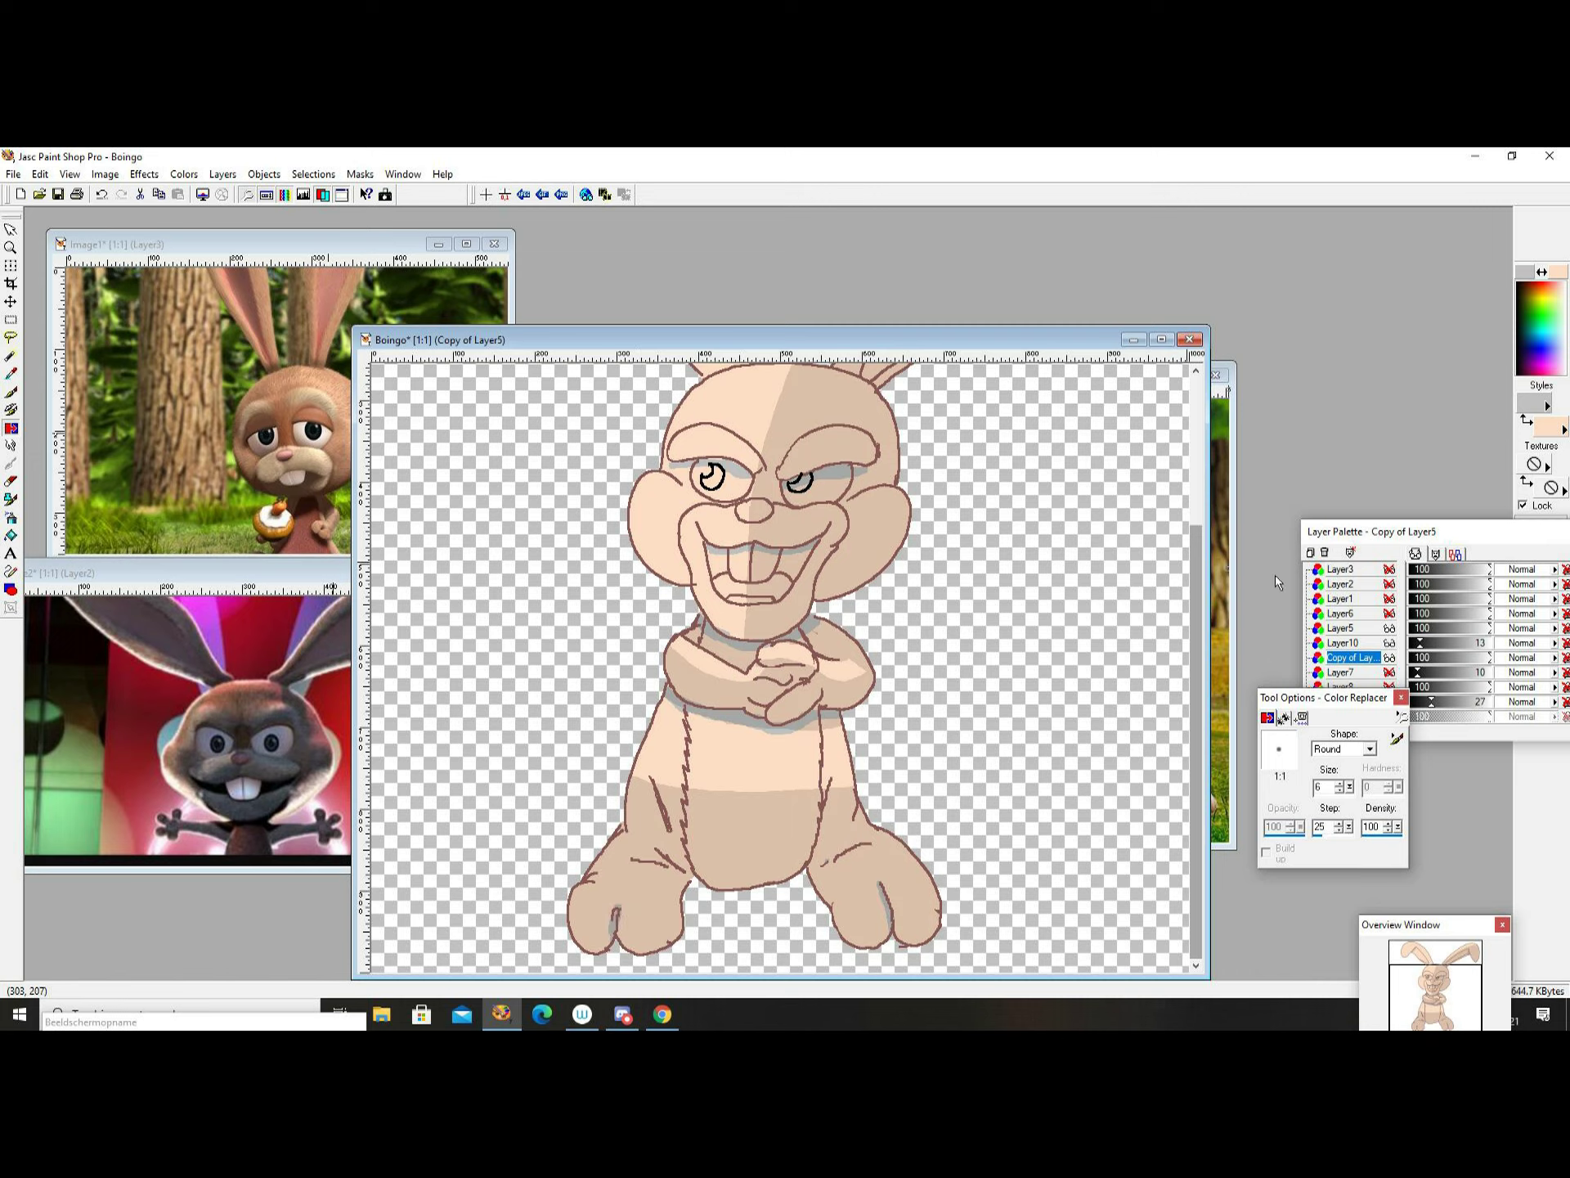
key("ctrl+z")
key("ctrl+z")
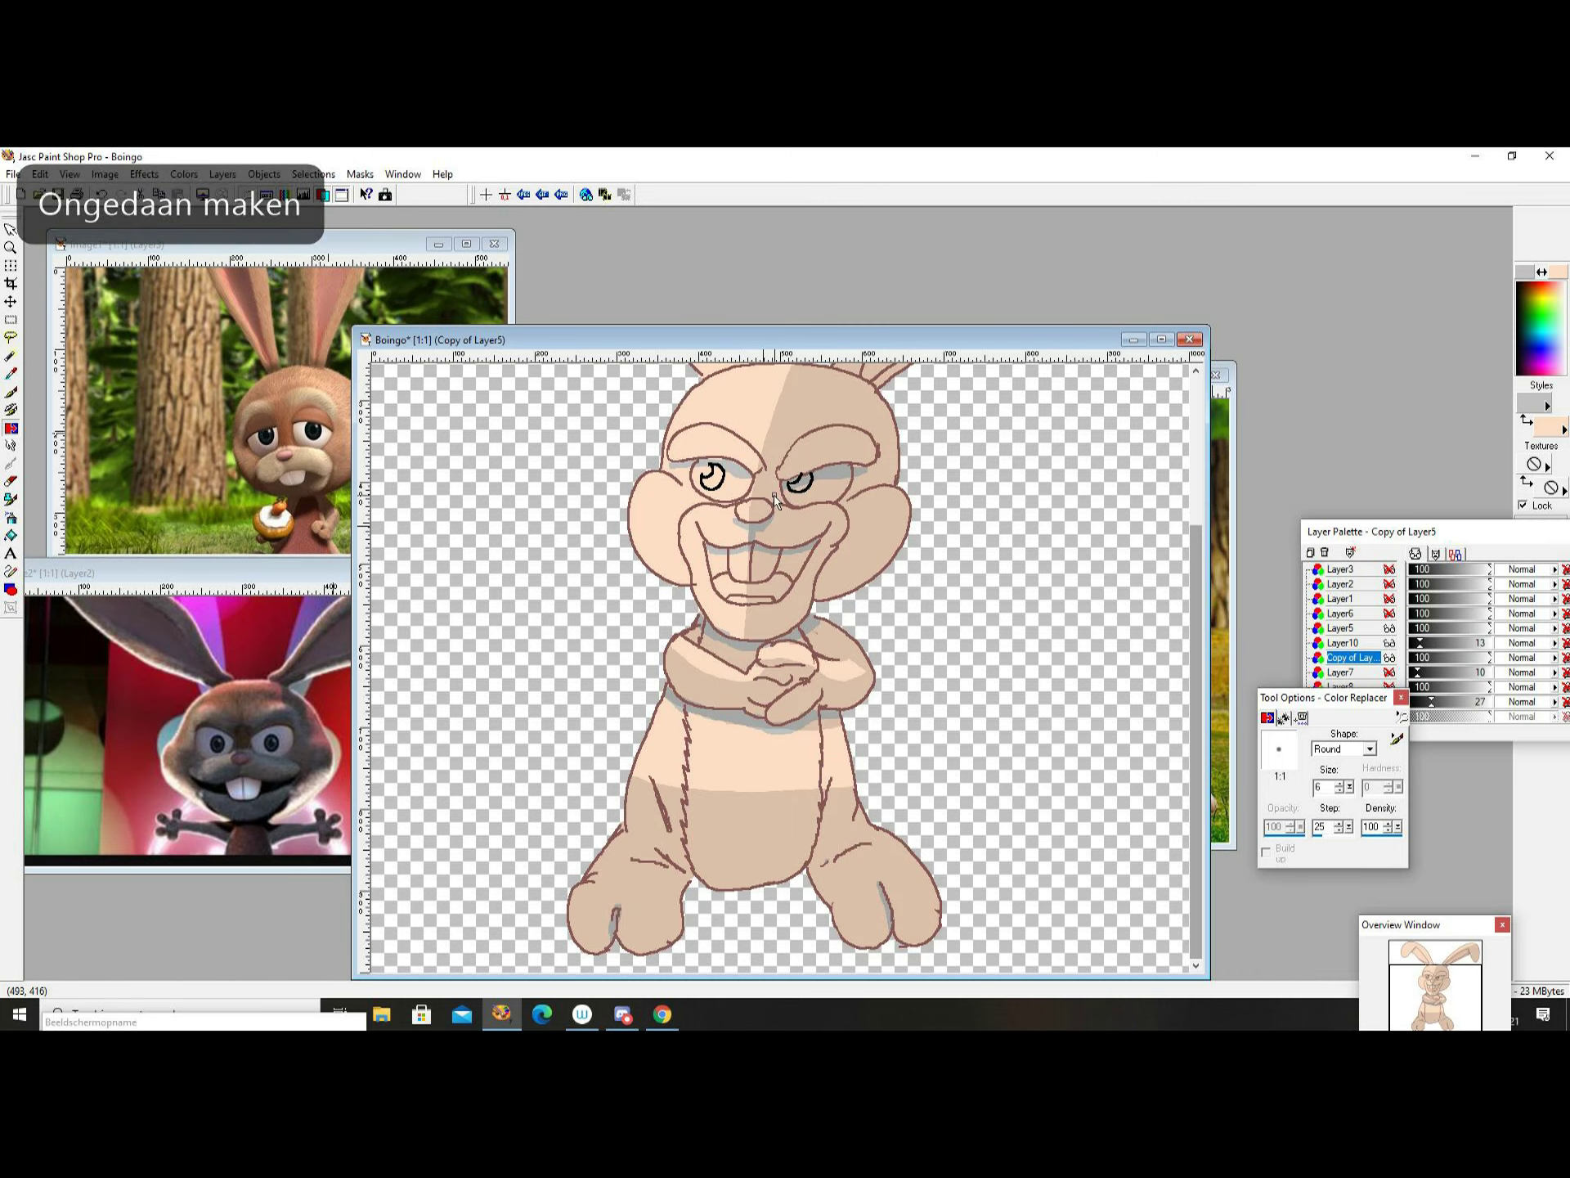
left_click(1388, 658)
Add Layer11 and fill the collar, toe, eyebrow, nose and mouth lines black.
left_click(1309, 552)
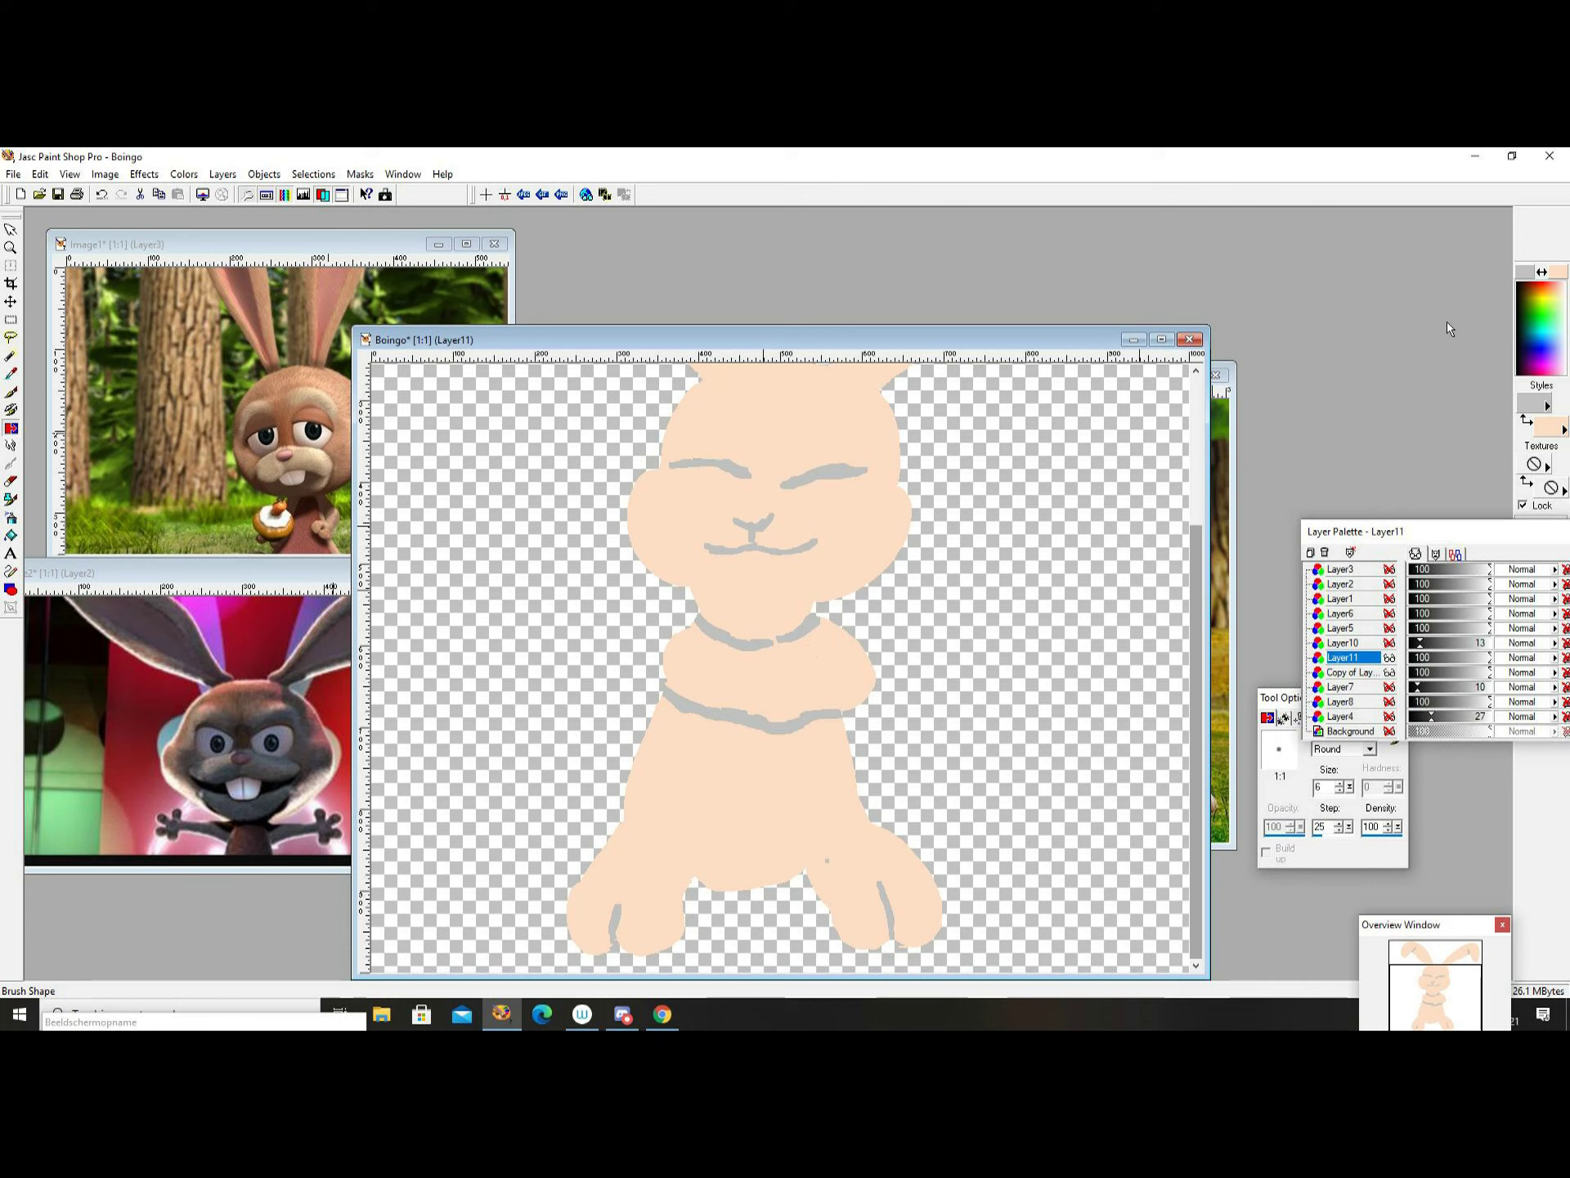
key("Return")
left_click(12, 540)
left_click(748, 723)
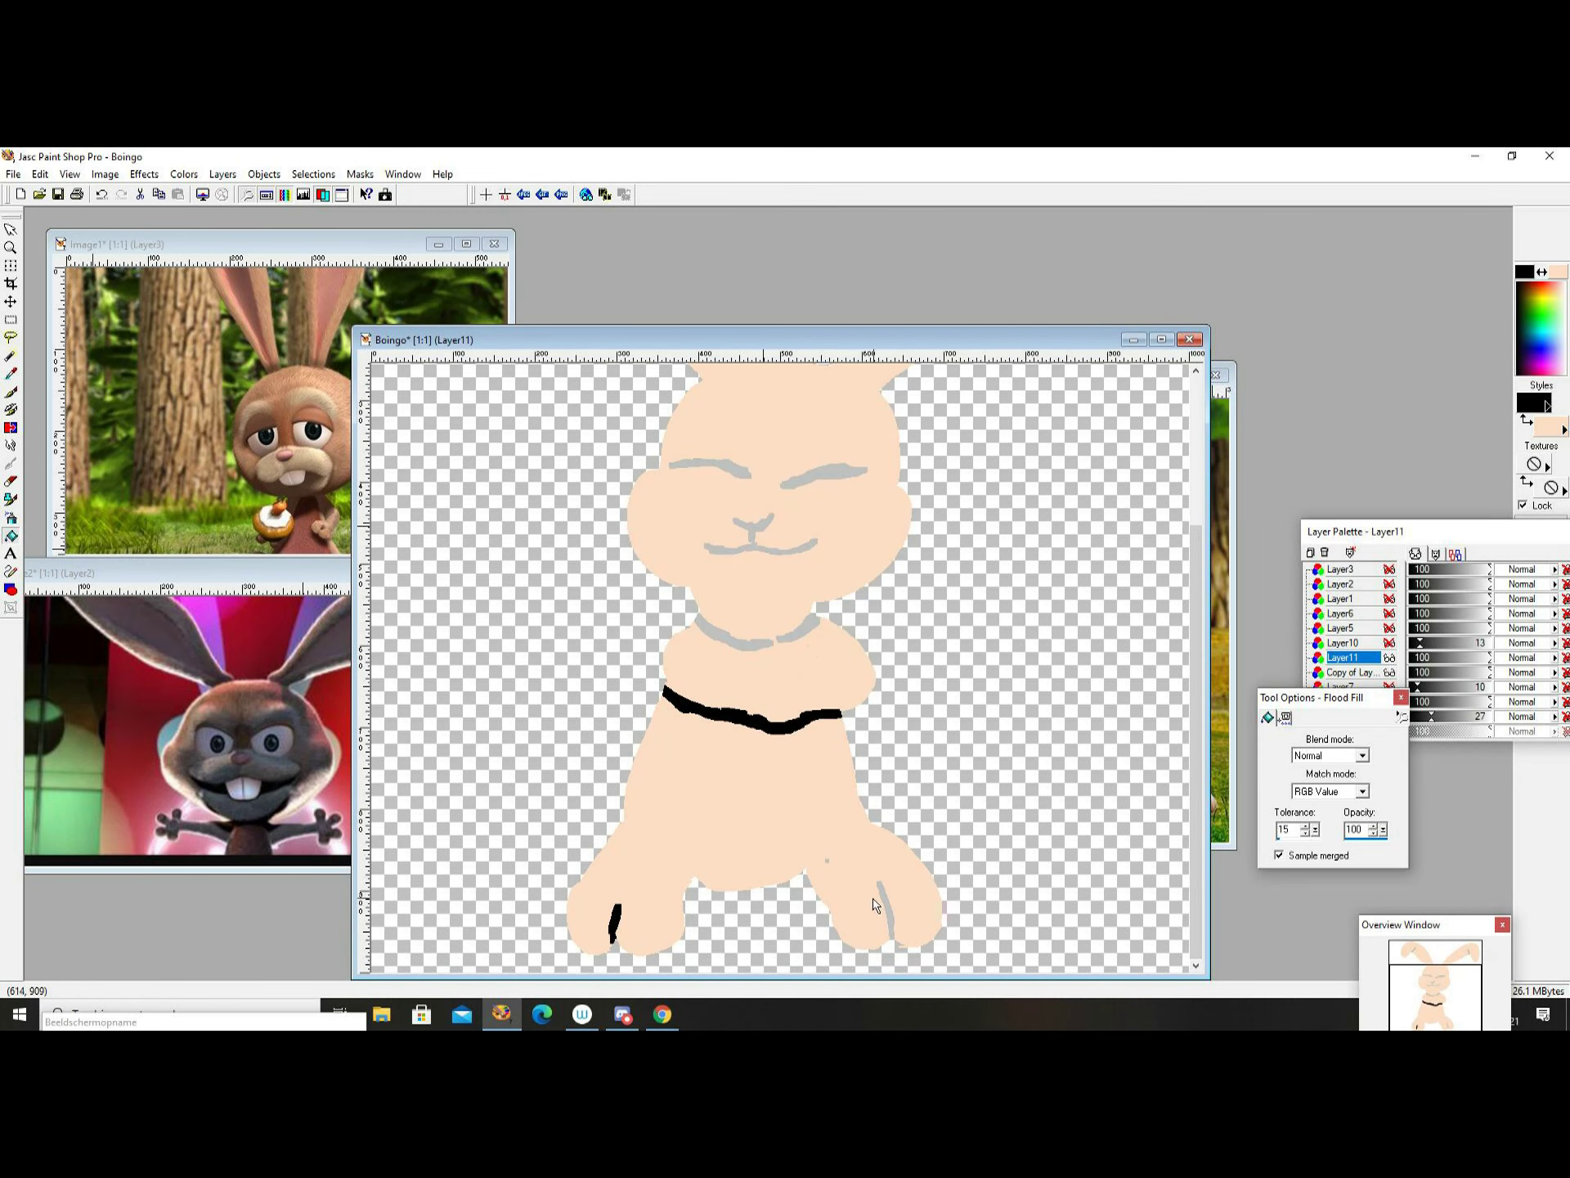
scroll(876, 903, "up", 3)
left_click(785, 724)
left_click(1007, 736)
left_click(859, 834)
scroll(785, 797, "down", 2)
left_click(736, 805)
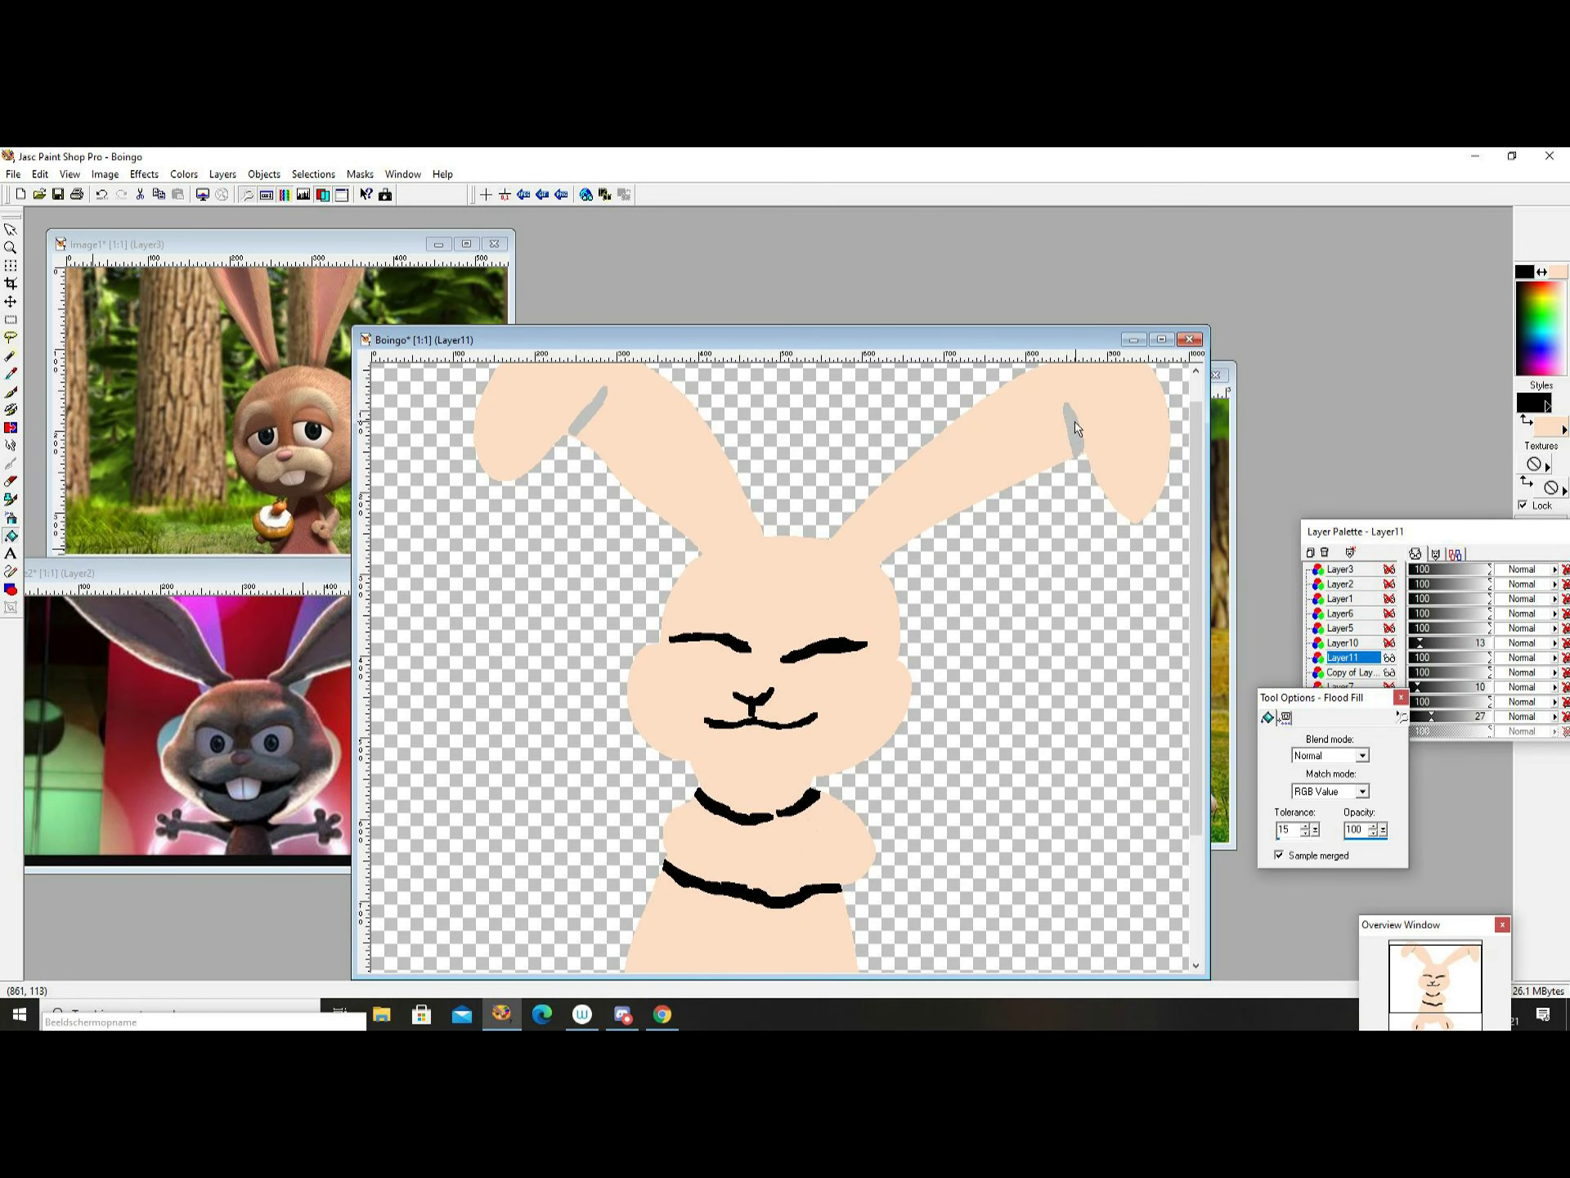
Fade Layer11 to 13% opacity, show the outline layer and reselect the flat colour layer.
left_click_drag(1485, 658, 1420, 660)
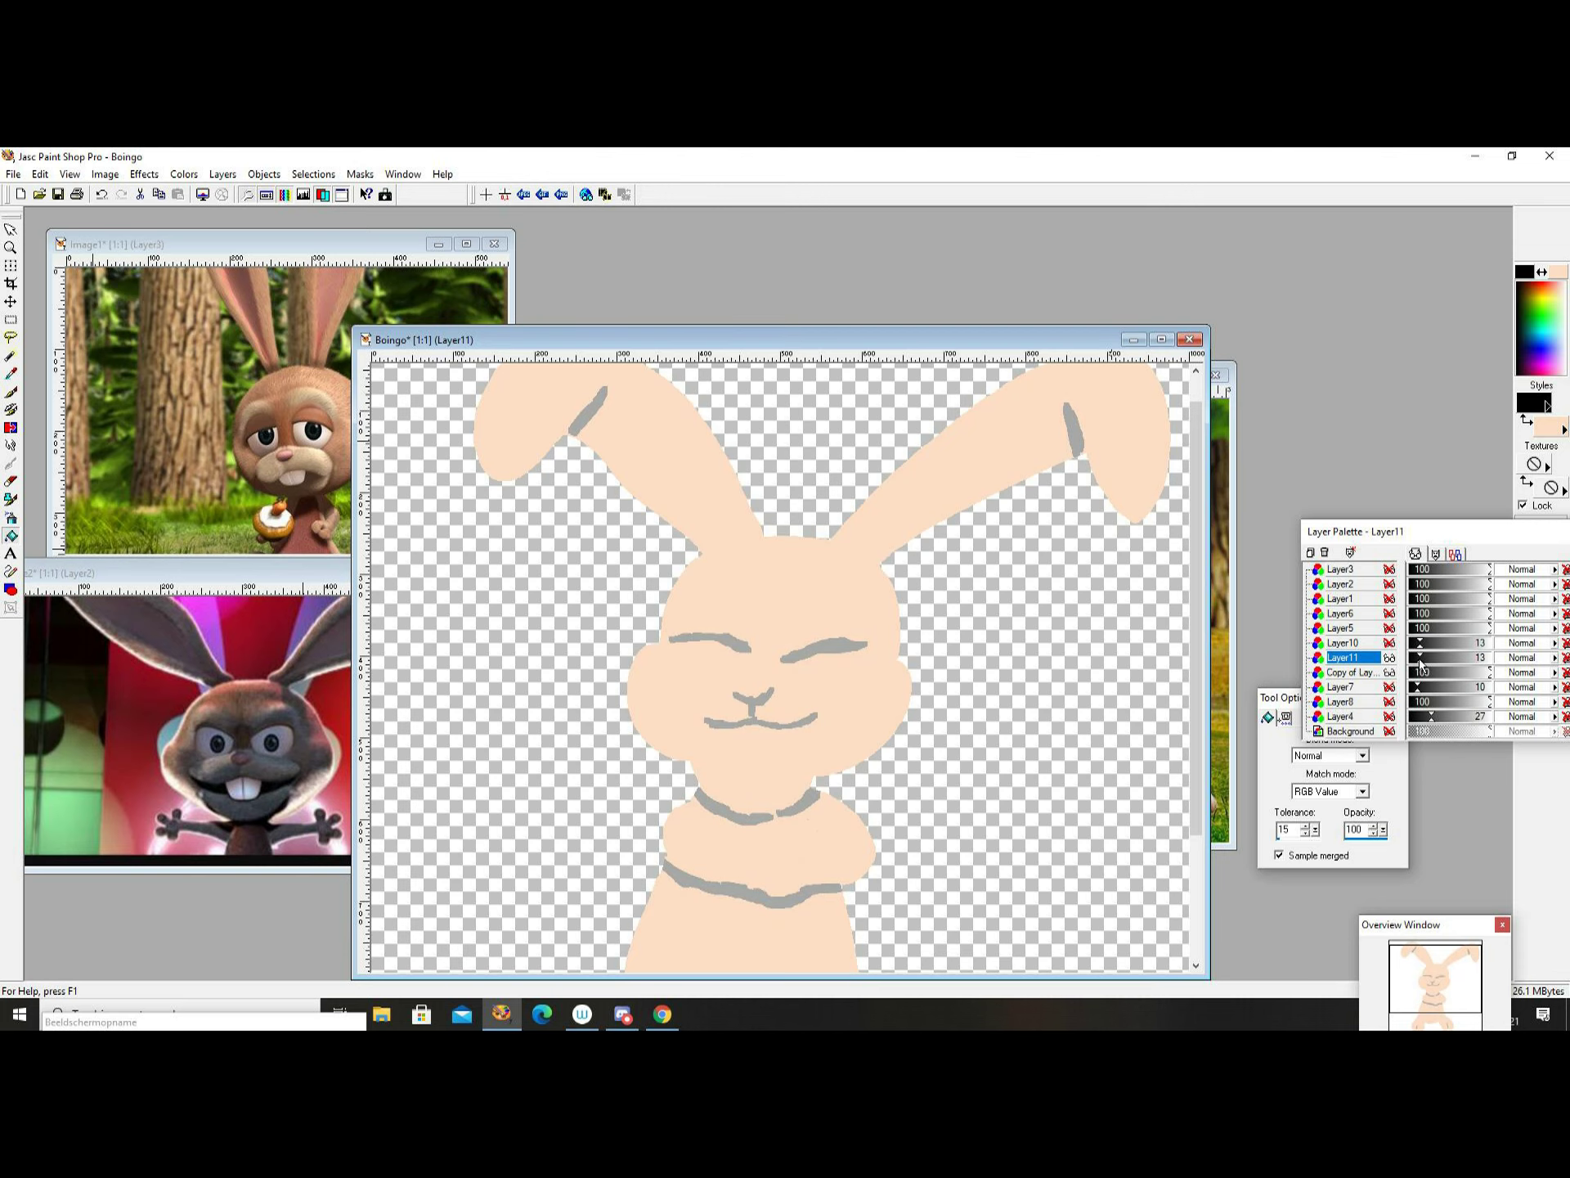
left_click(1350, 672)
left_click(1390, 658)
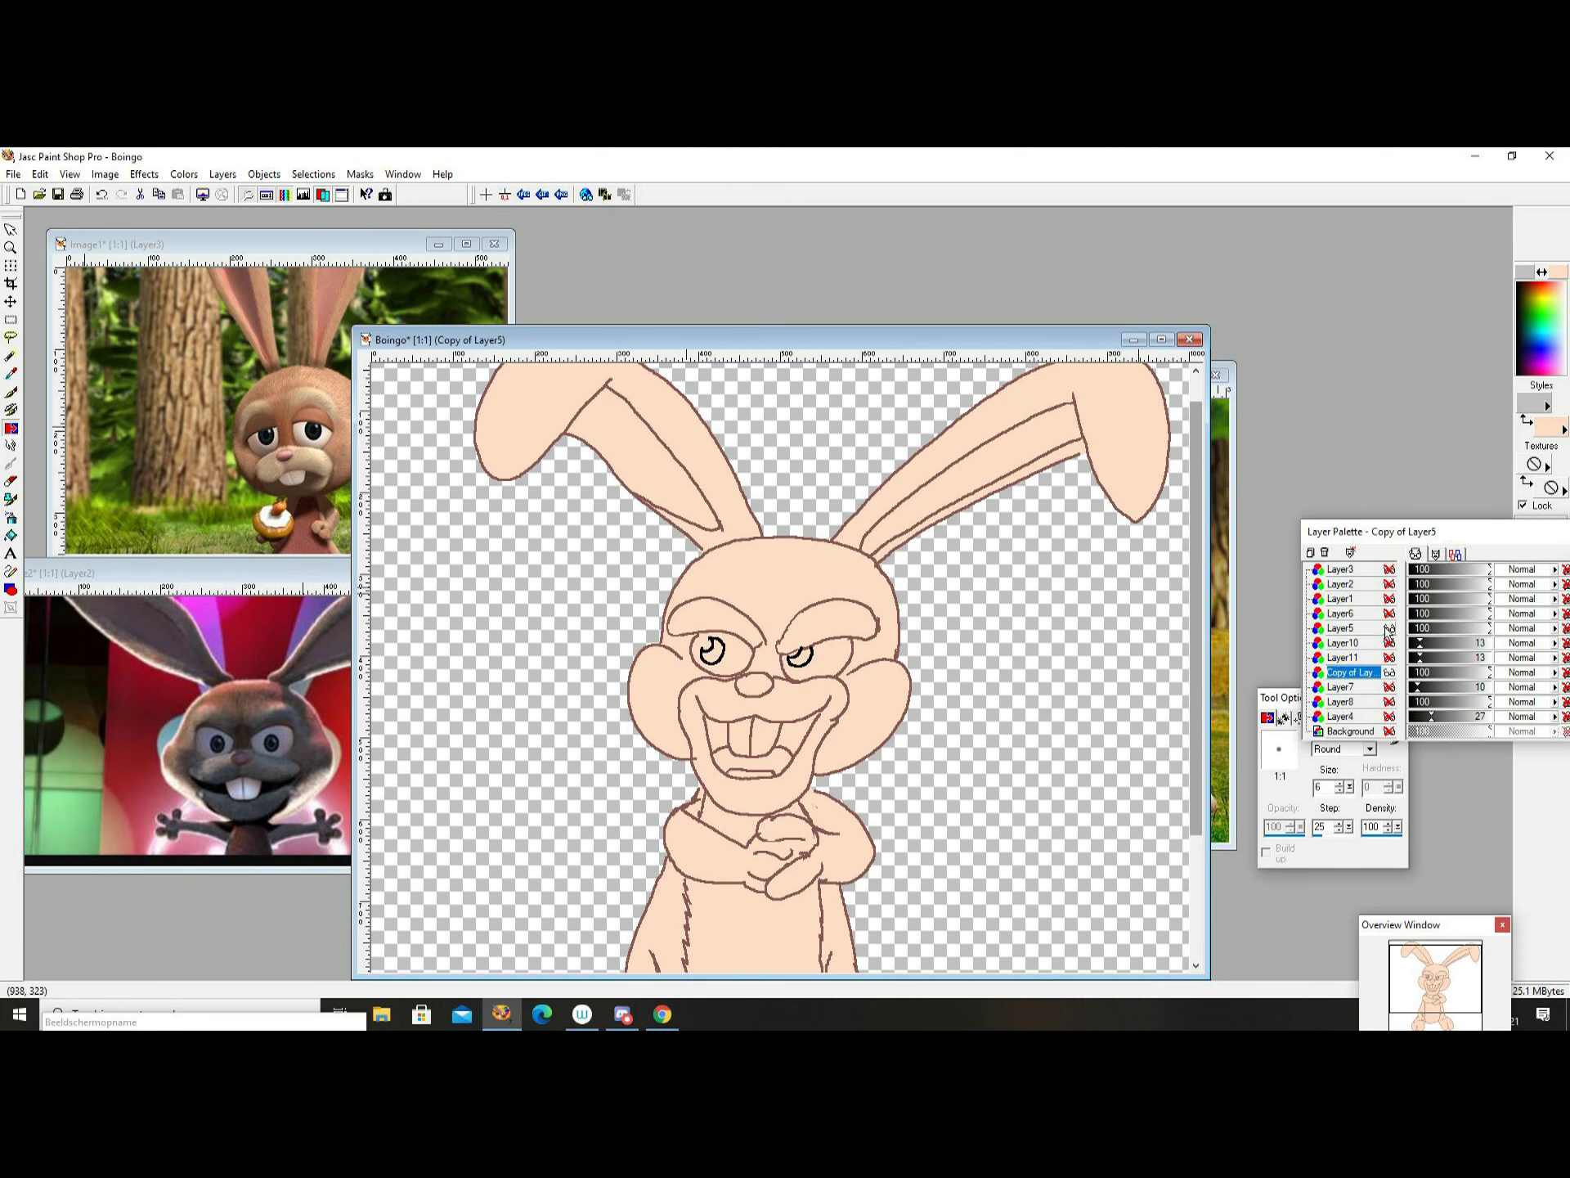
key("f")
Bring the forest reference picture to the front.
left_click(283, 244)
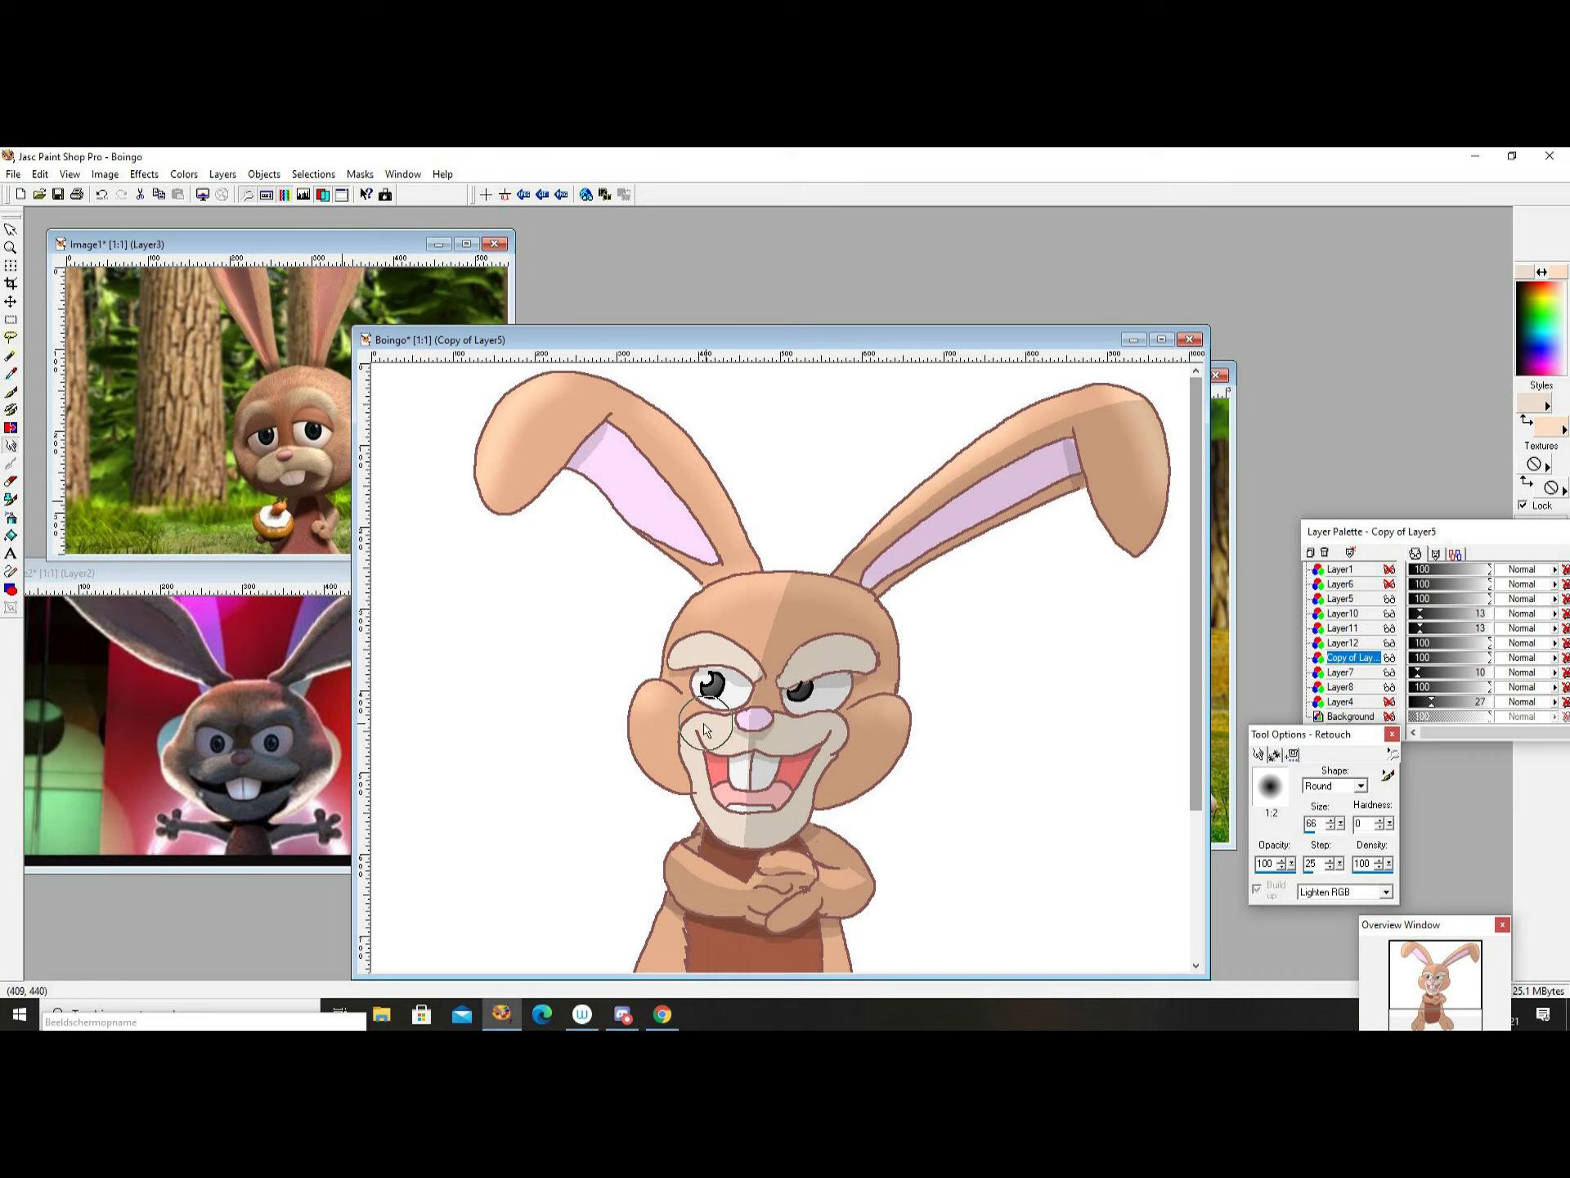
scroll(899, 646, "down", 5)
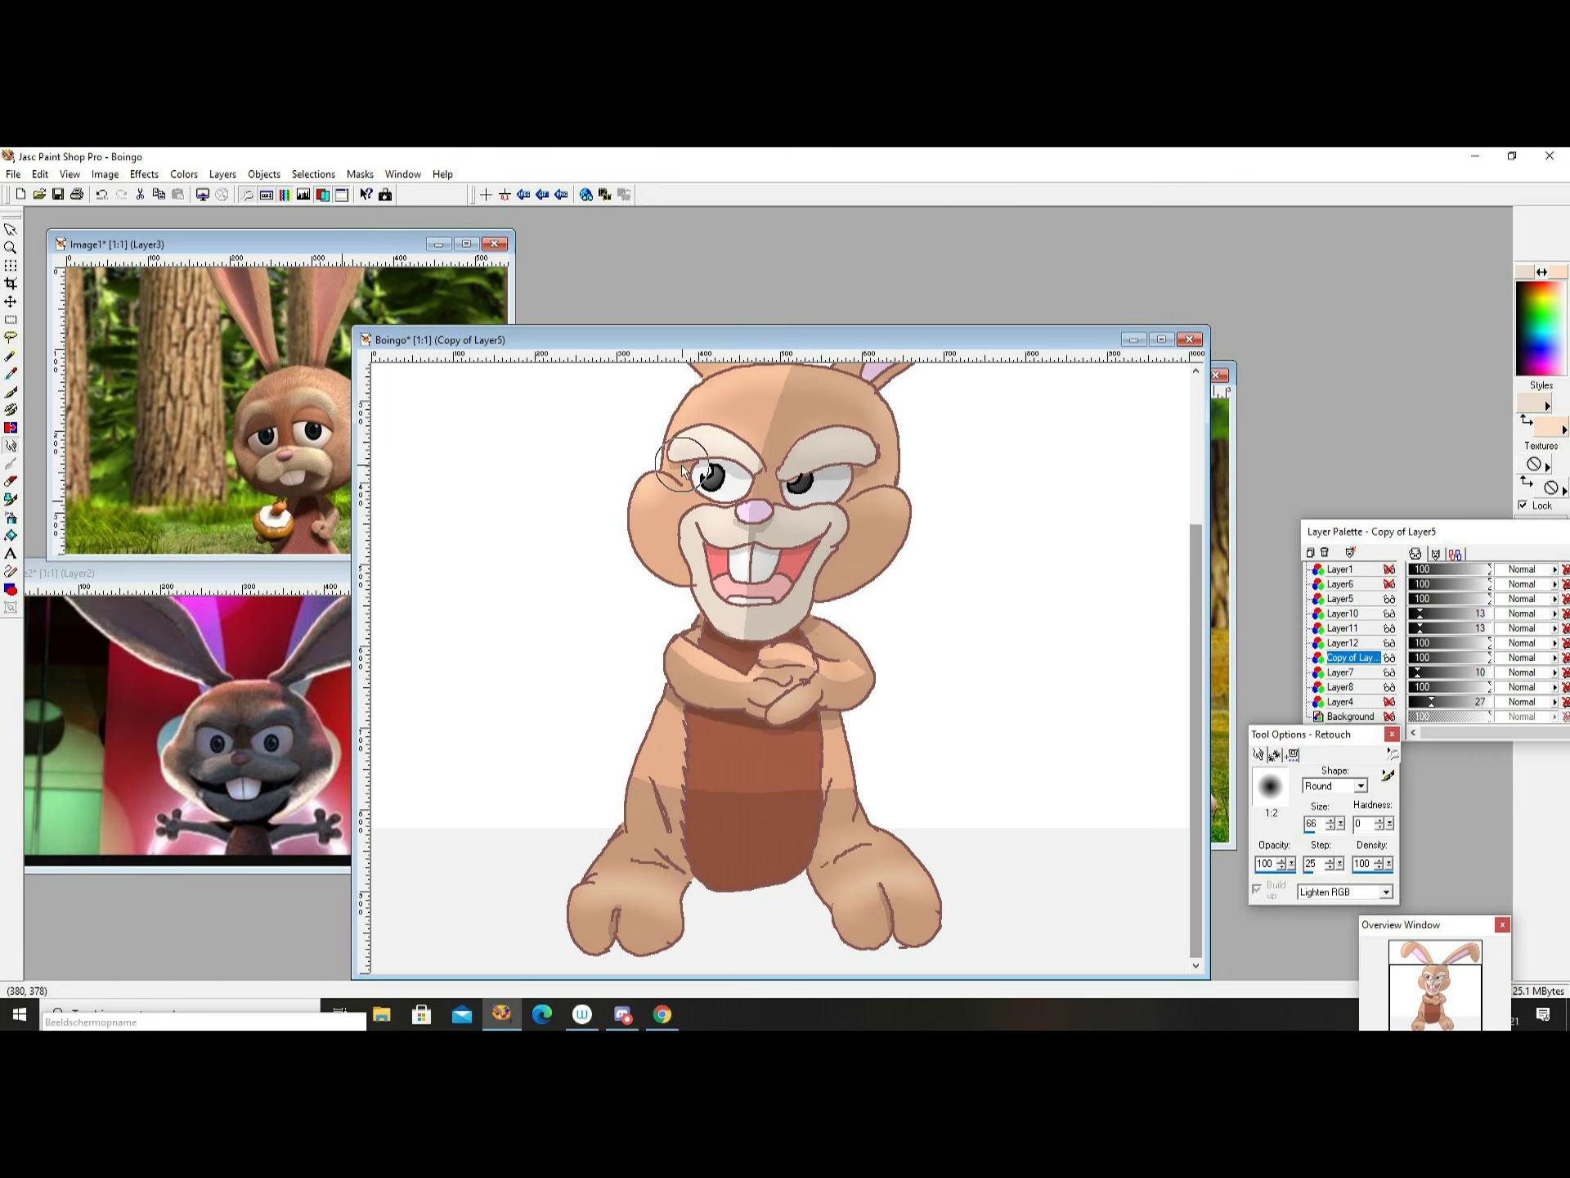
scroll(762, 490, "up", 5)
Zoom out to view the whole bunny, then zoom back in to full size.
key("KP_Subtract")
key("KP_Add")
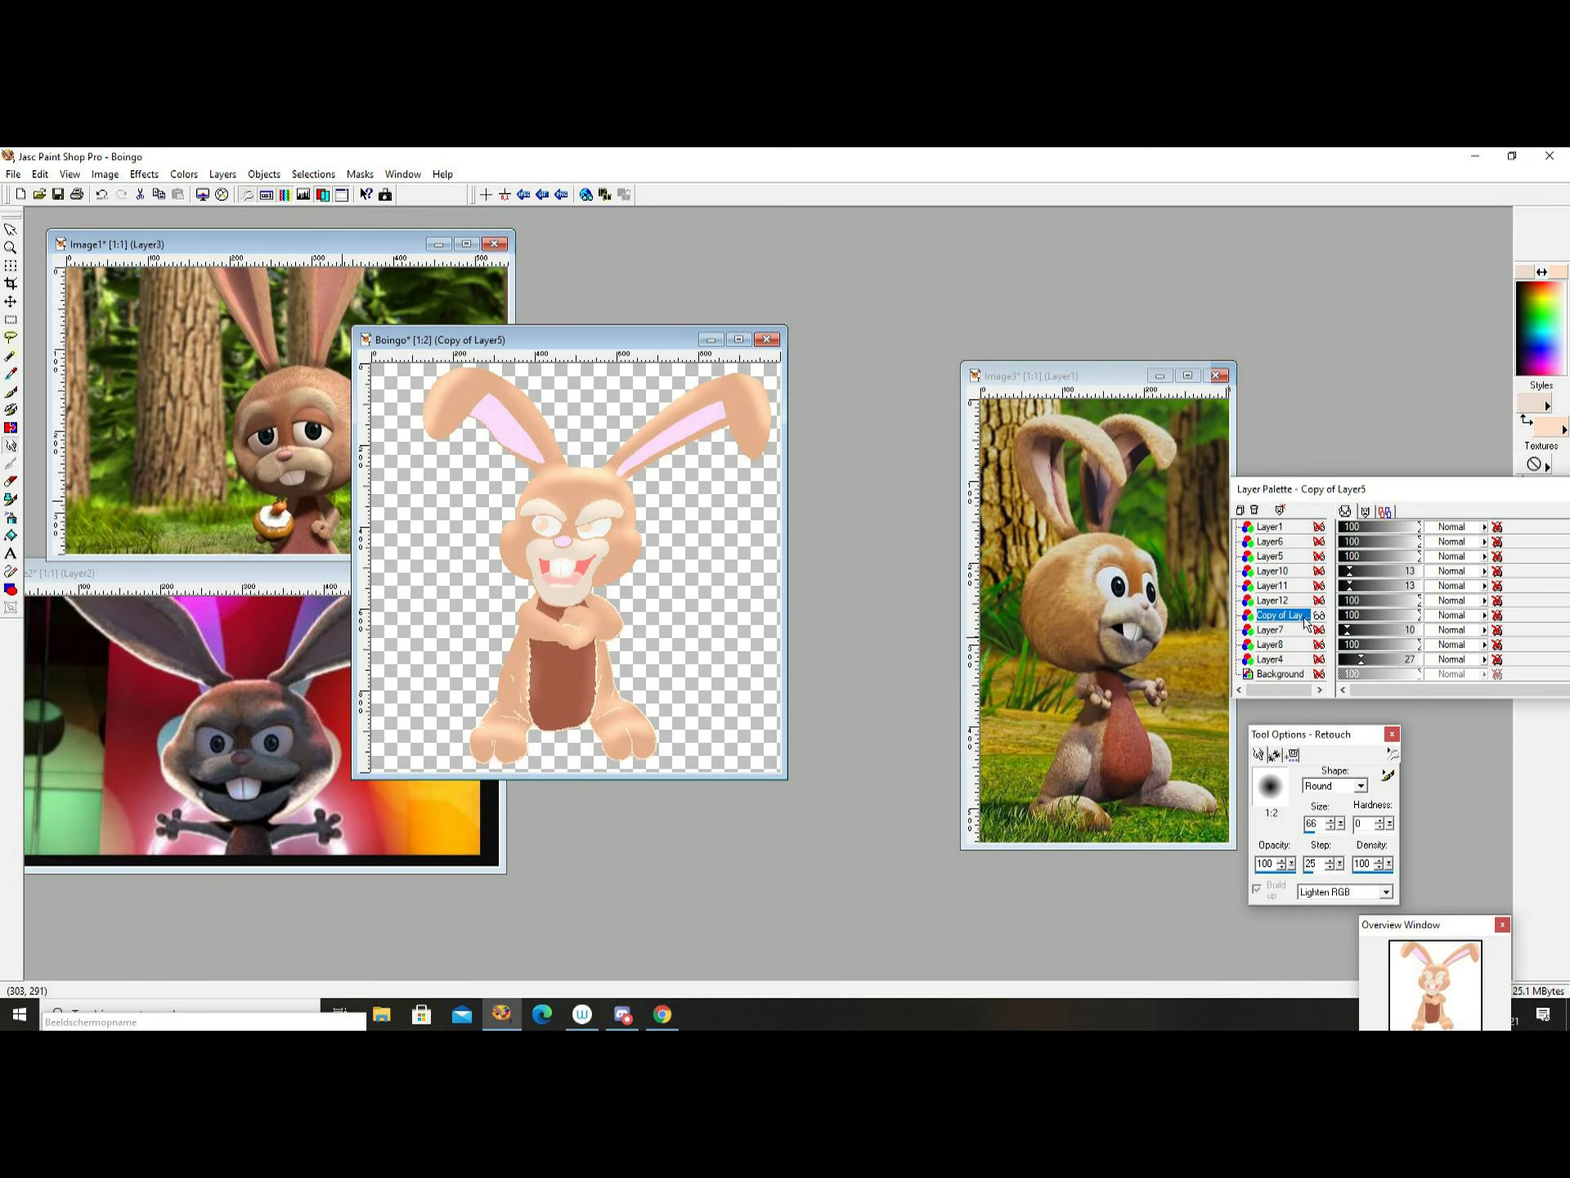
Duplicate the bunny colour layer and flood fill the copy solid black.
right_click(1281, 614)
left_click(1349, 681)
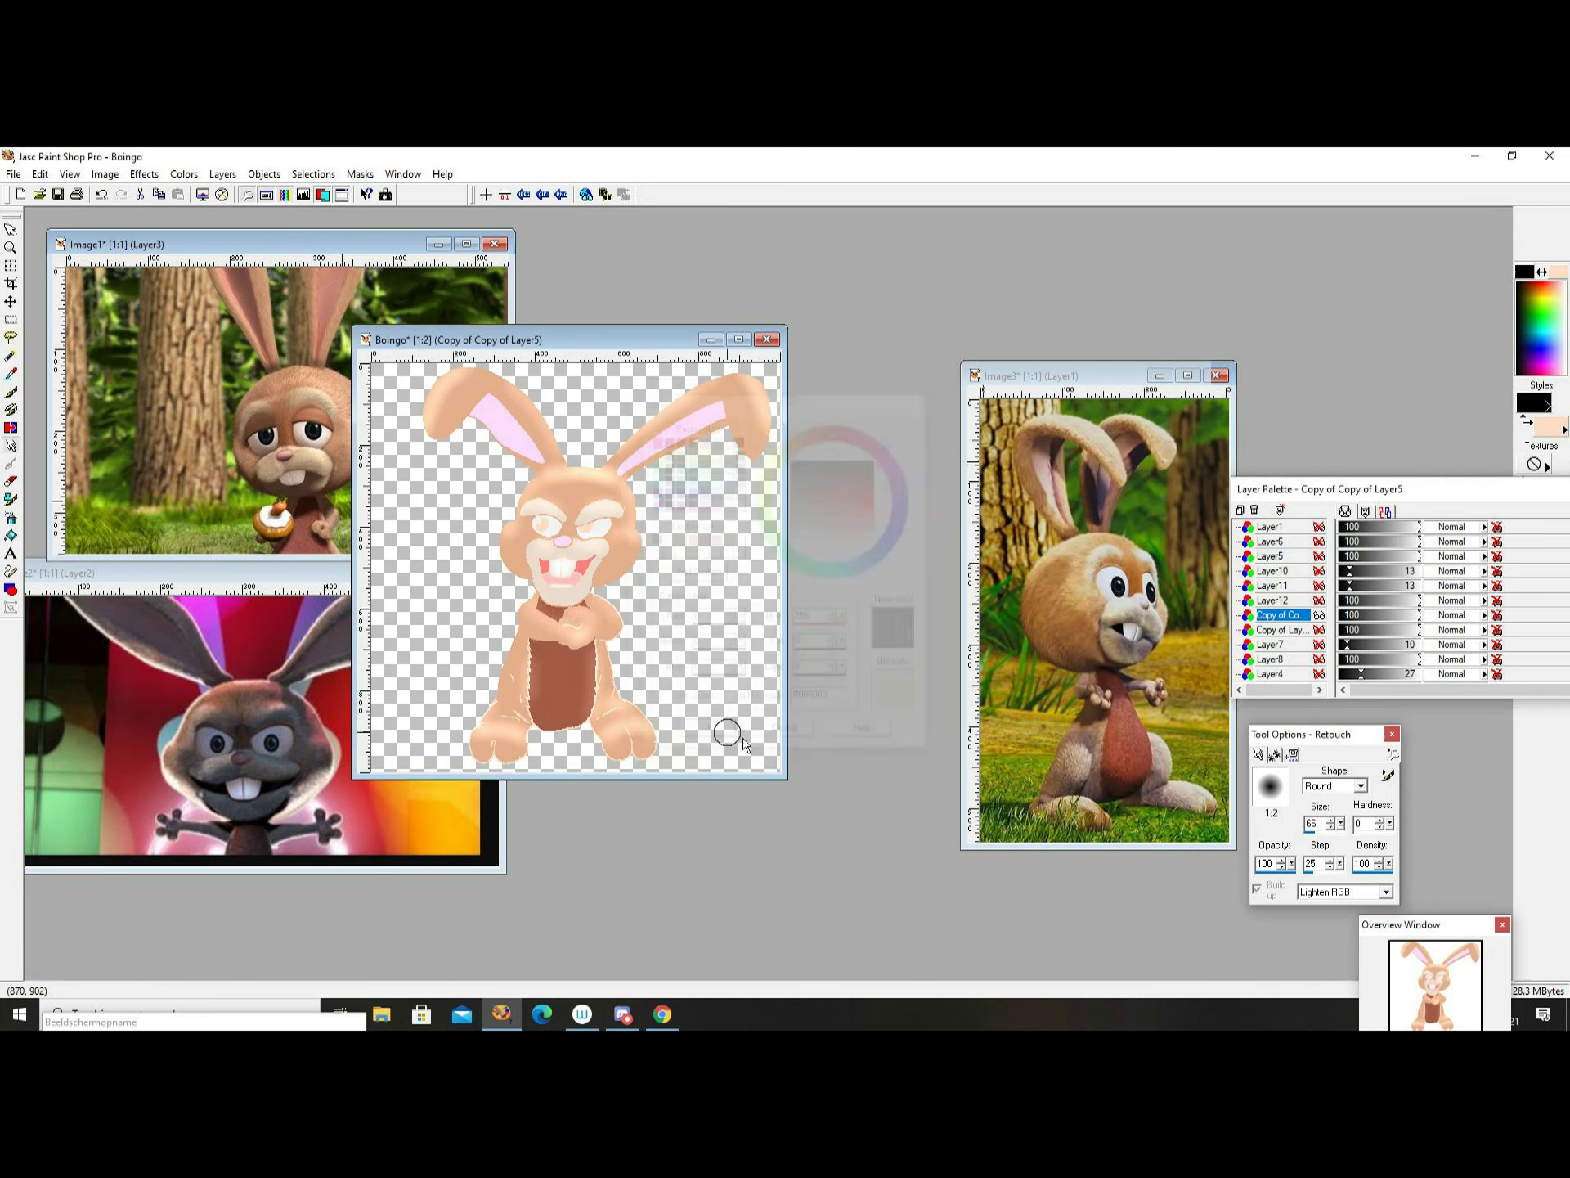
key("f")
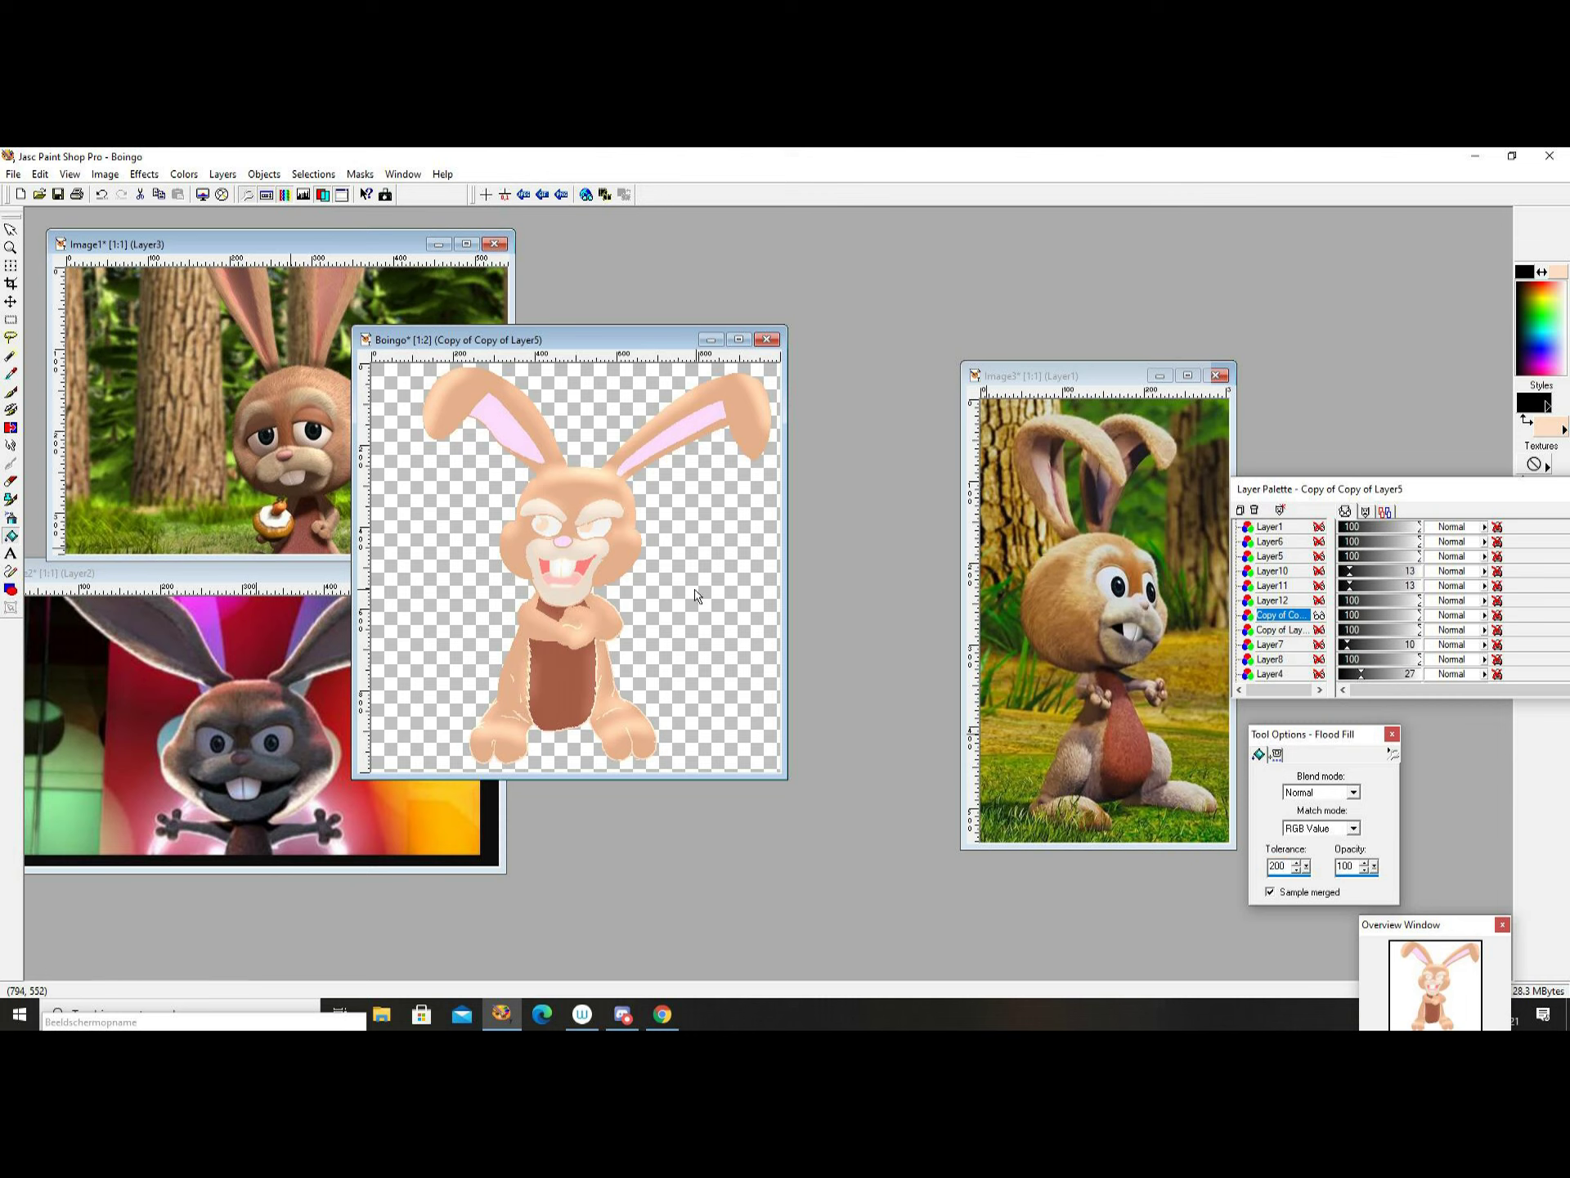
left_click(696, 598)
Set the black copy to 30 opacity, move it below the colour layer, and reshow the other layers.
left_click(12, 284)
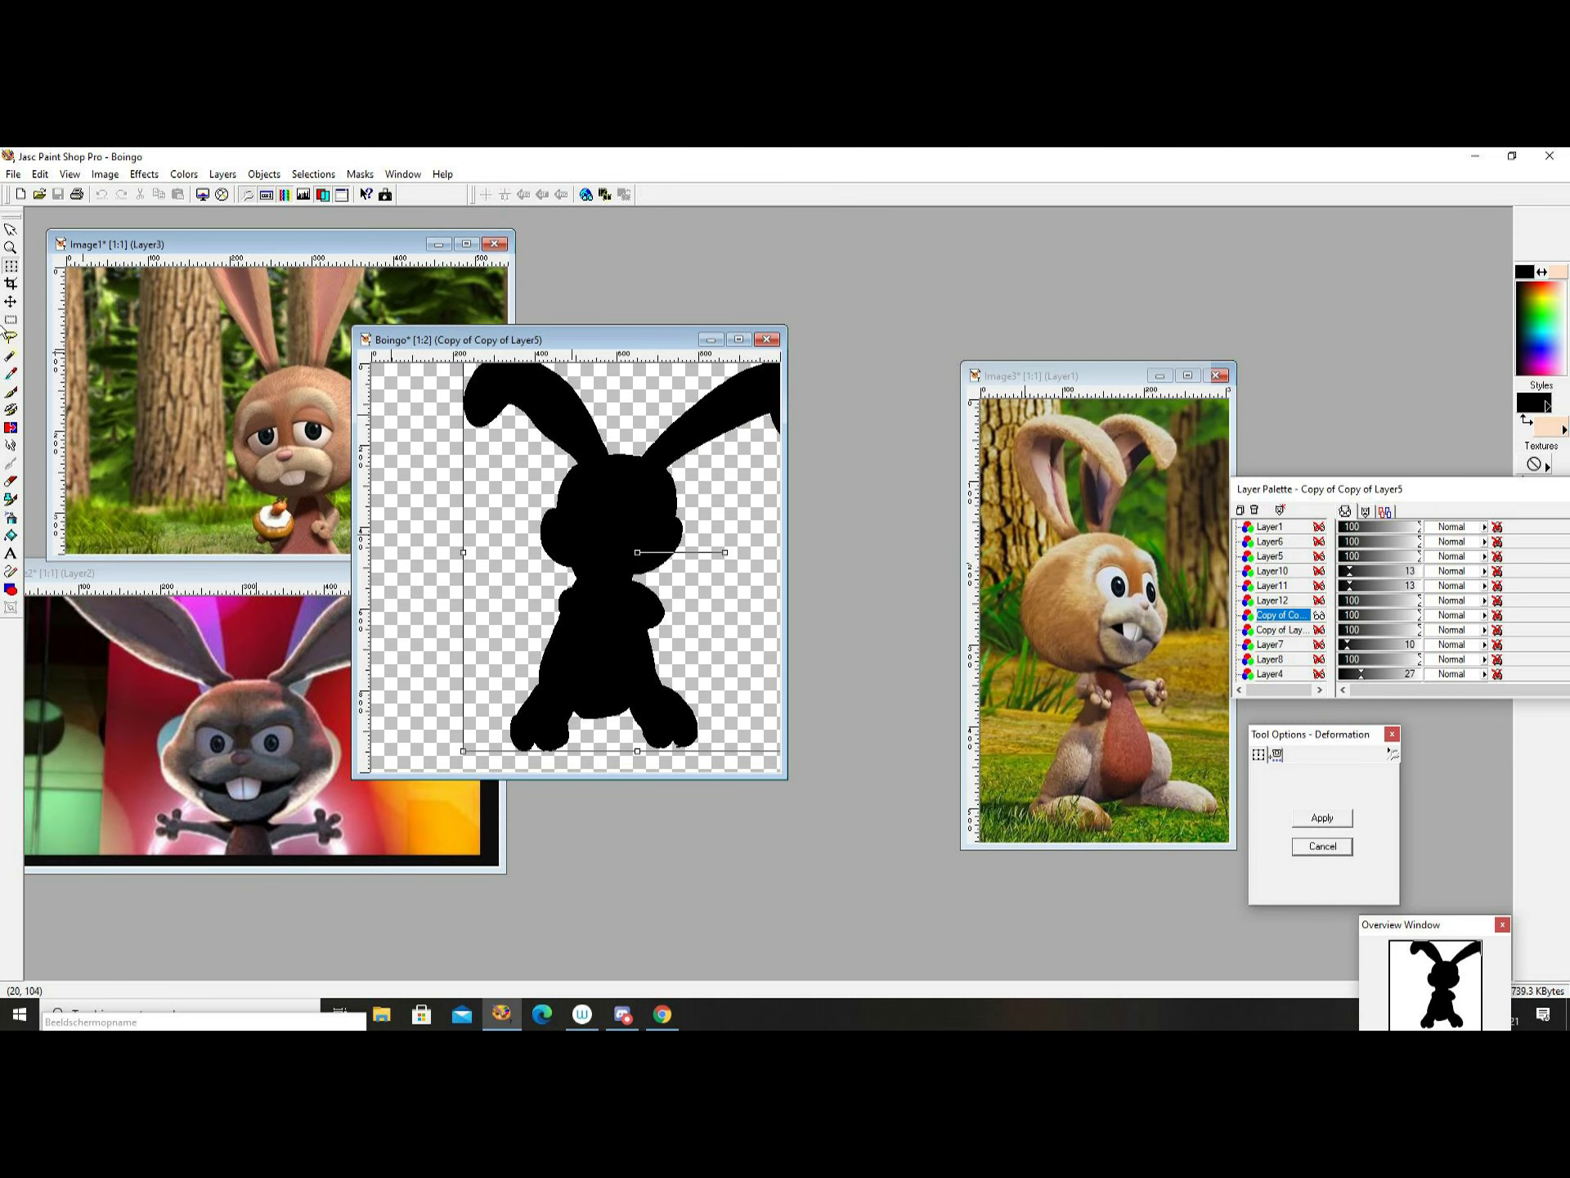
left_click(11, 302)
left_click_drag(1375, 615, 1354, 615)
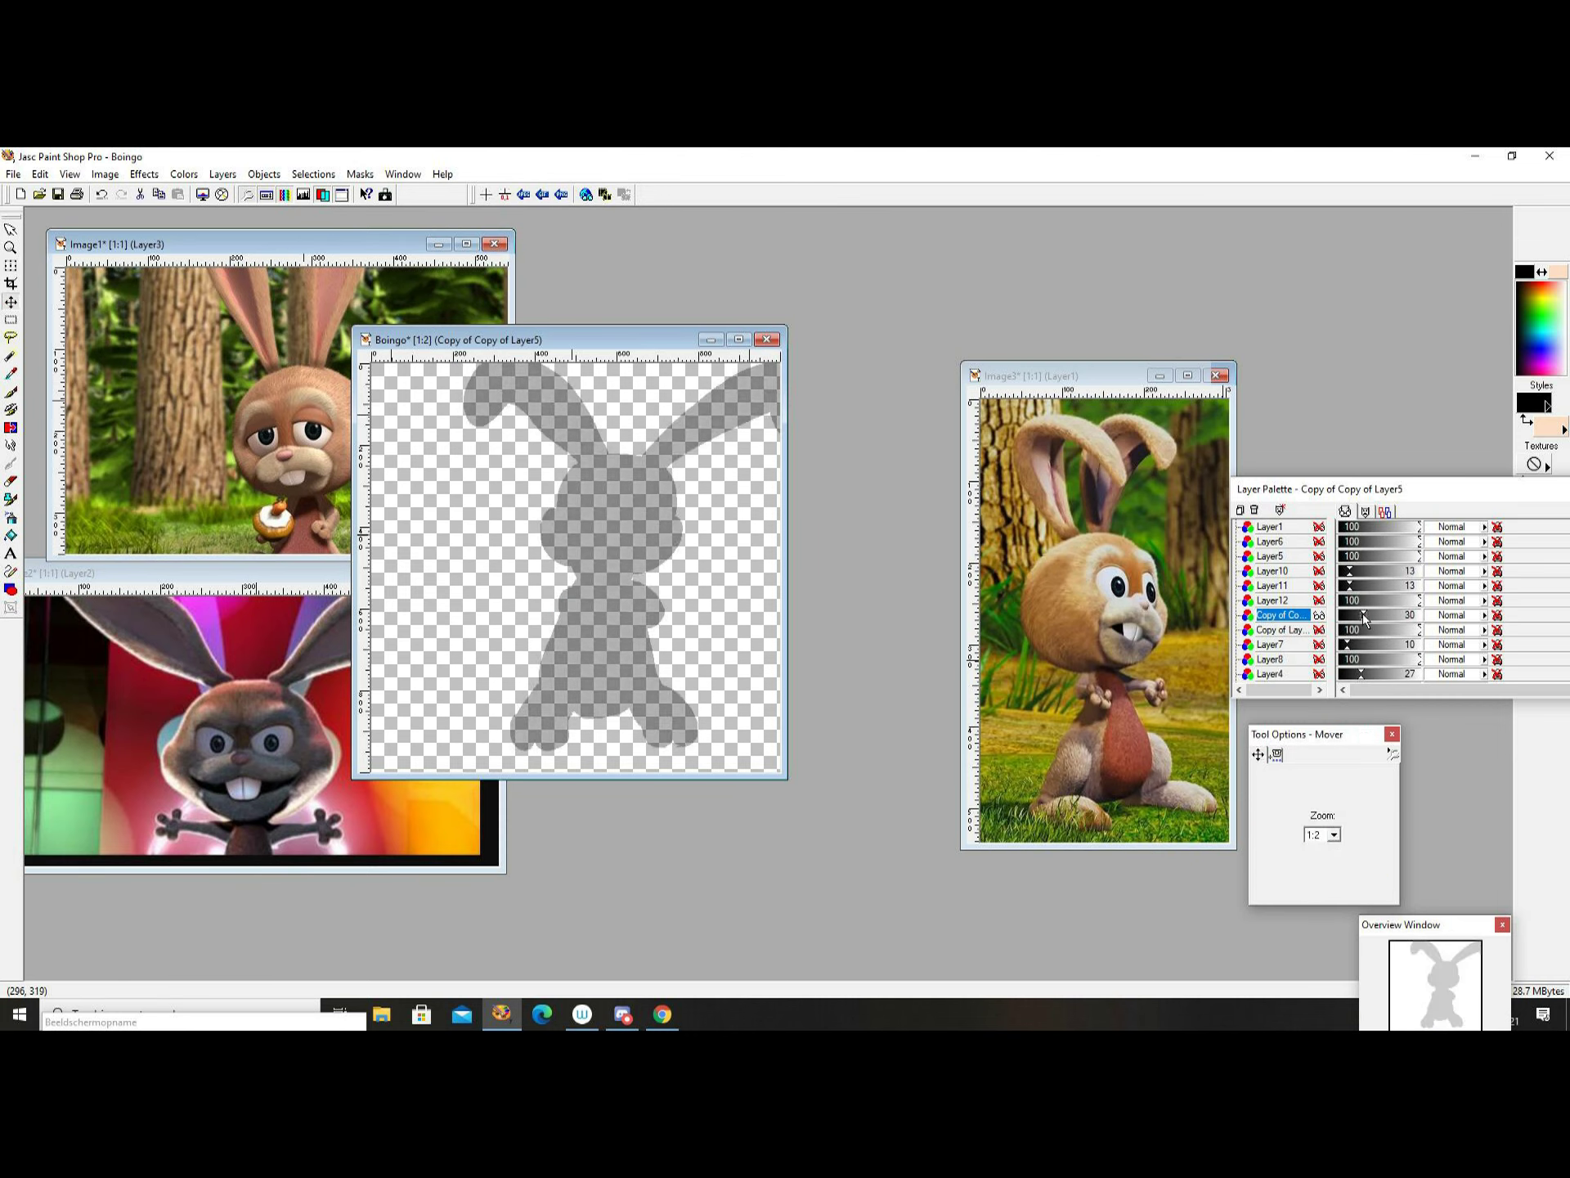
left_click(1318, 586)
left_click(1319, 555)
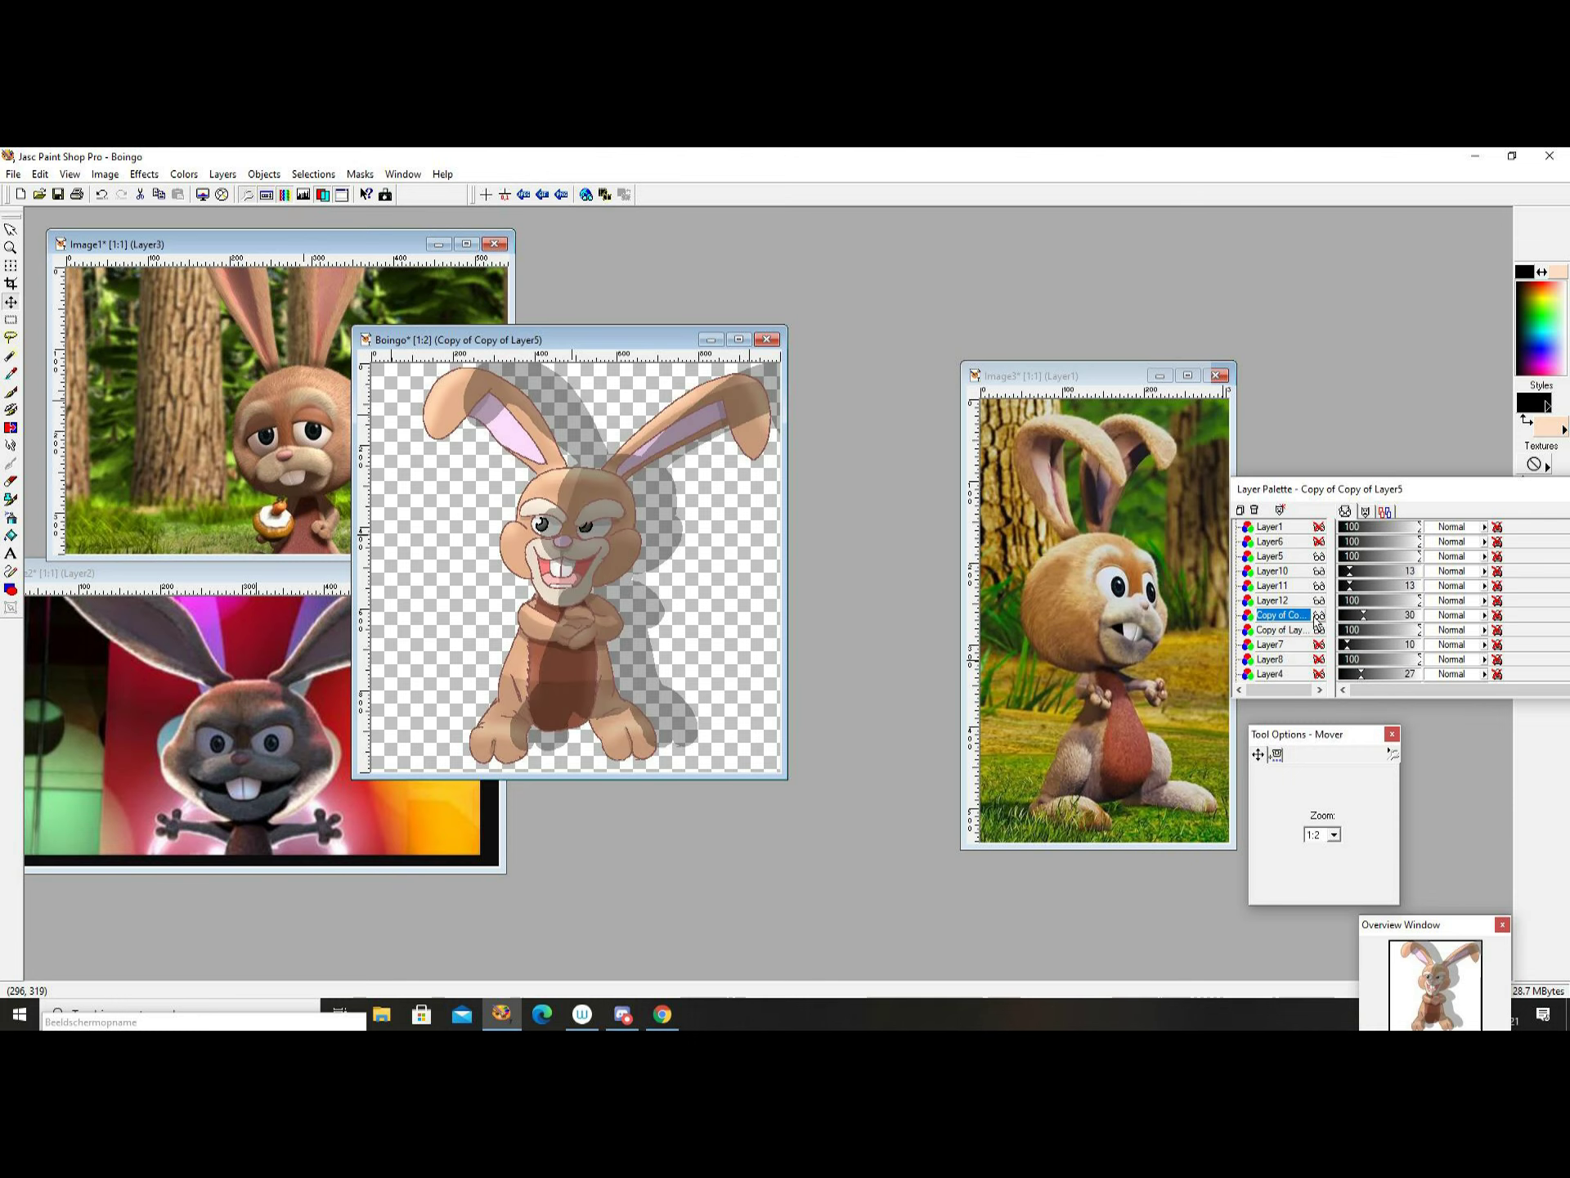
left_click(1275, 629)
left_click(11, 284)
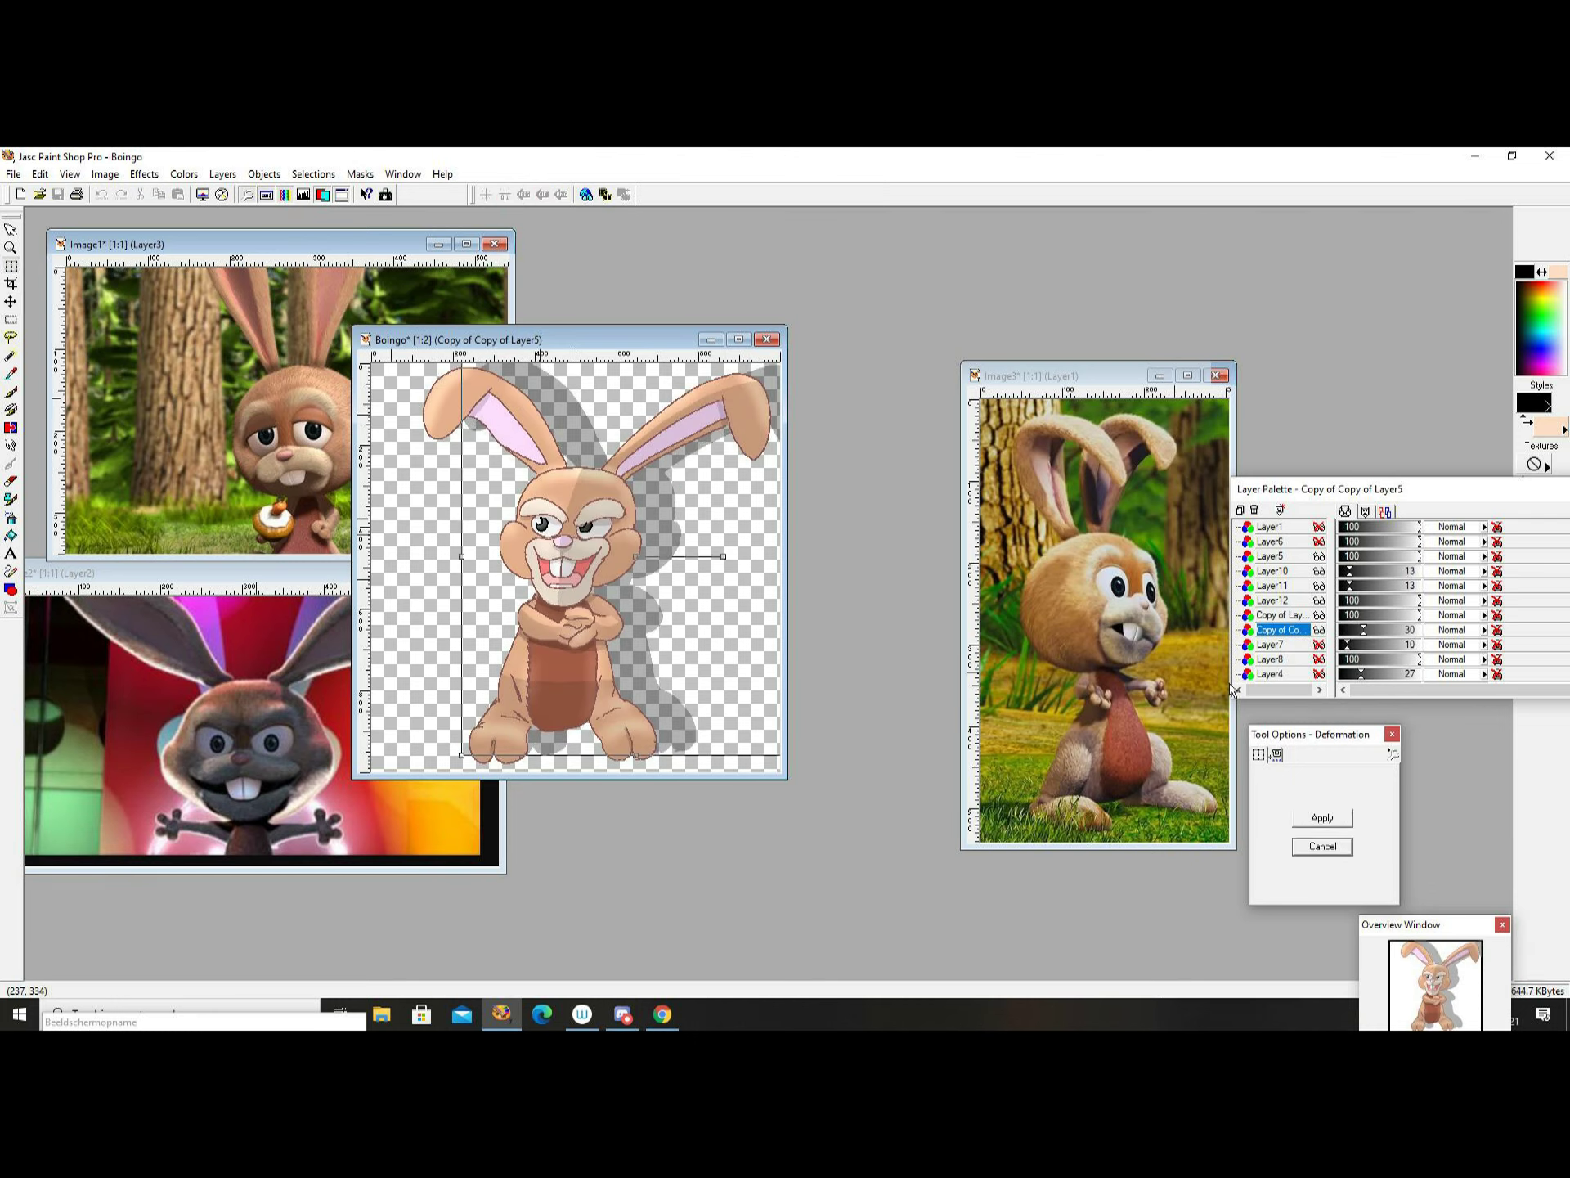
left_click(12, 302)
left_click(1319, 674)
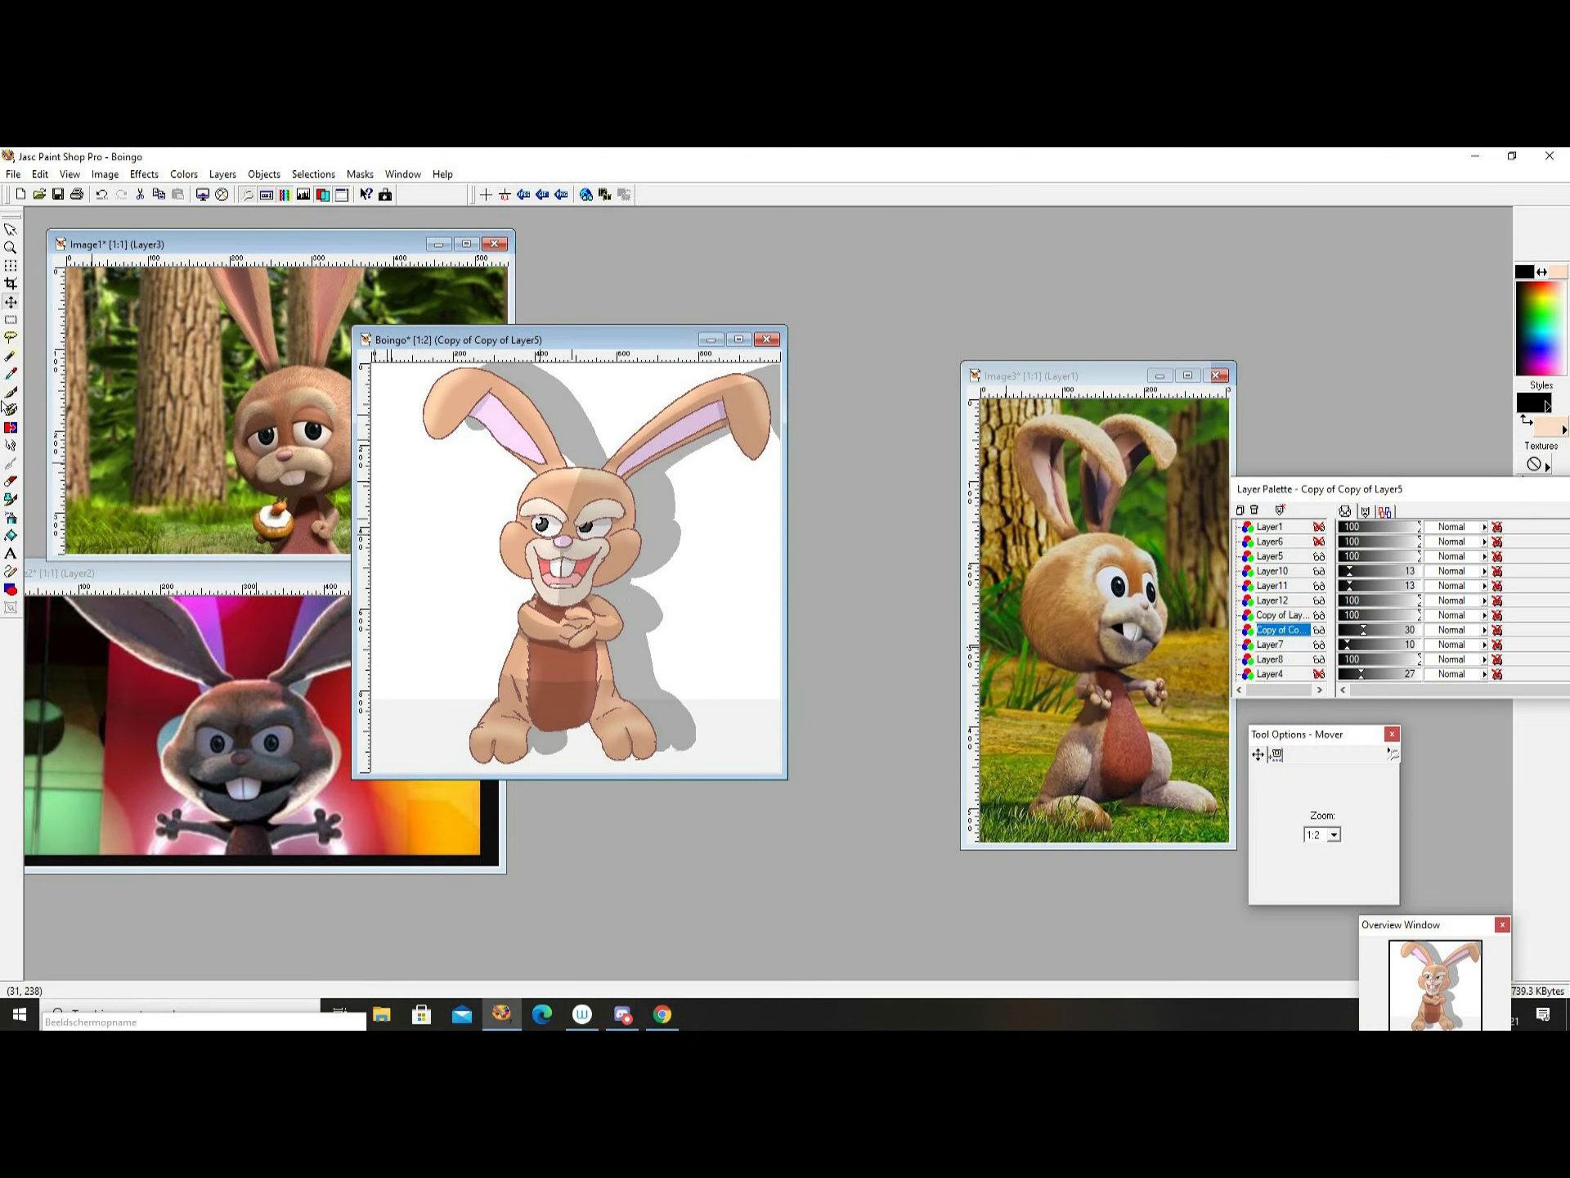
Reshape the drop shadow with the Deformation tool, check the zoom, and move the window right.
key("d")
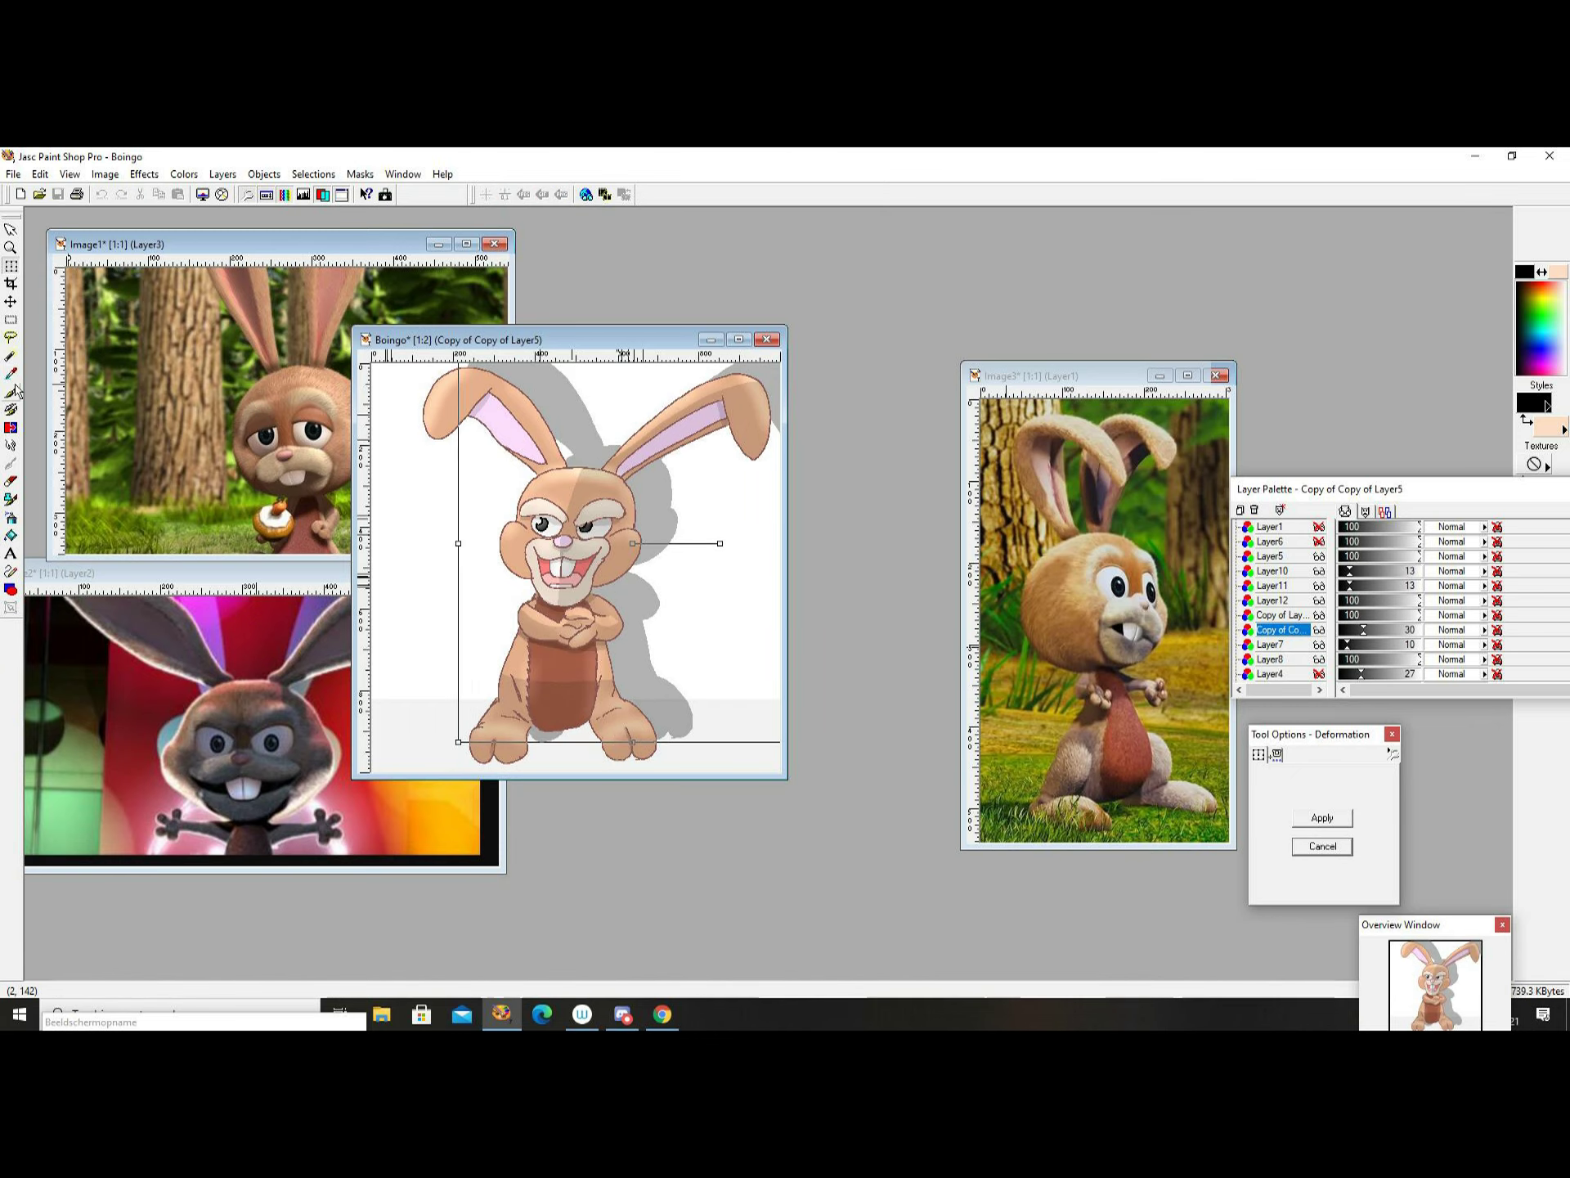
key("b")
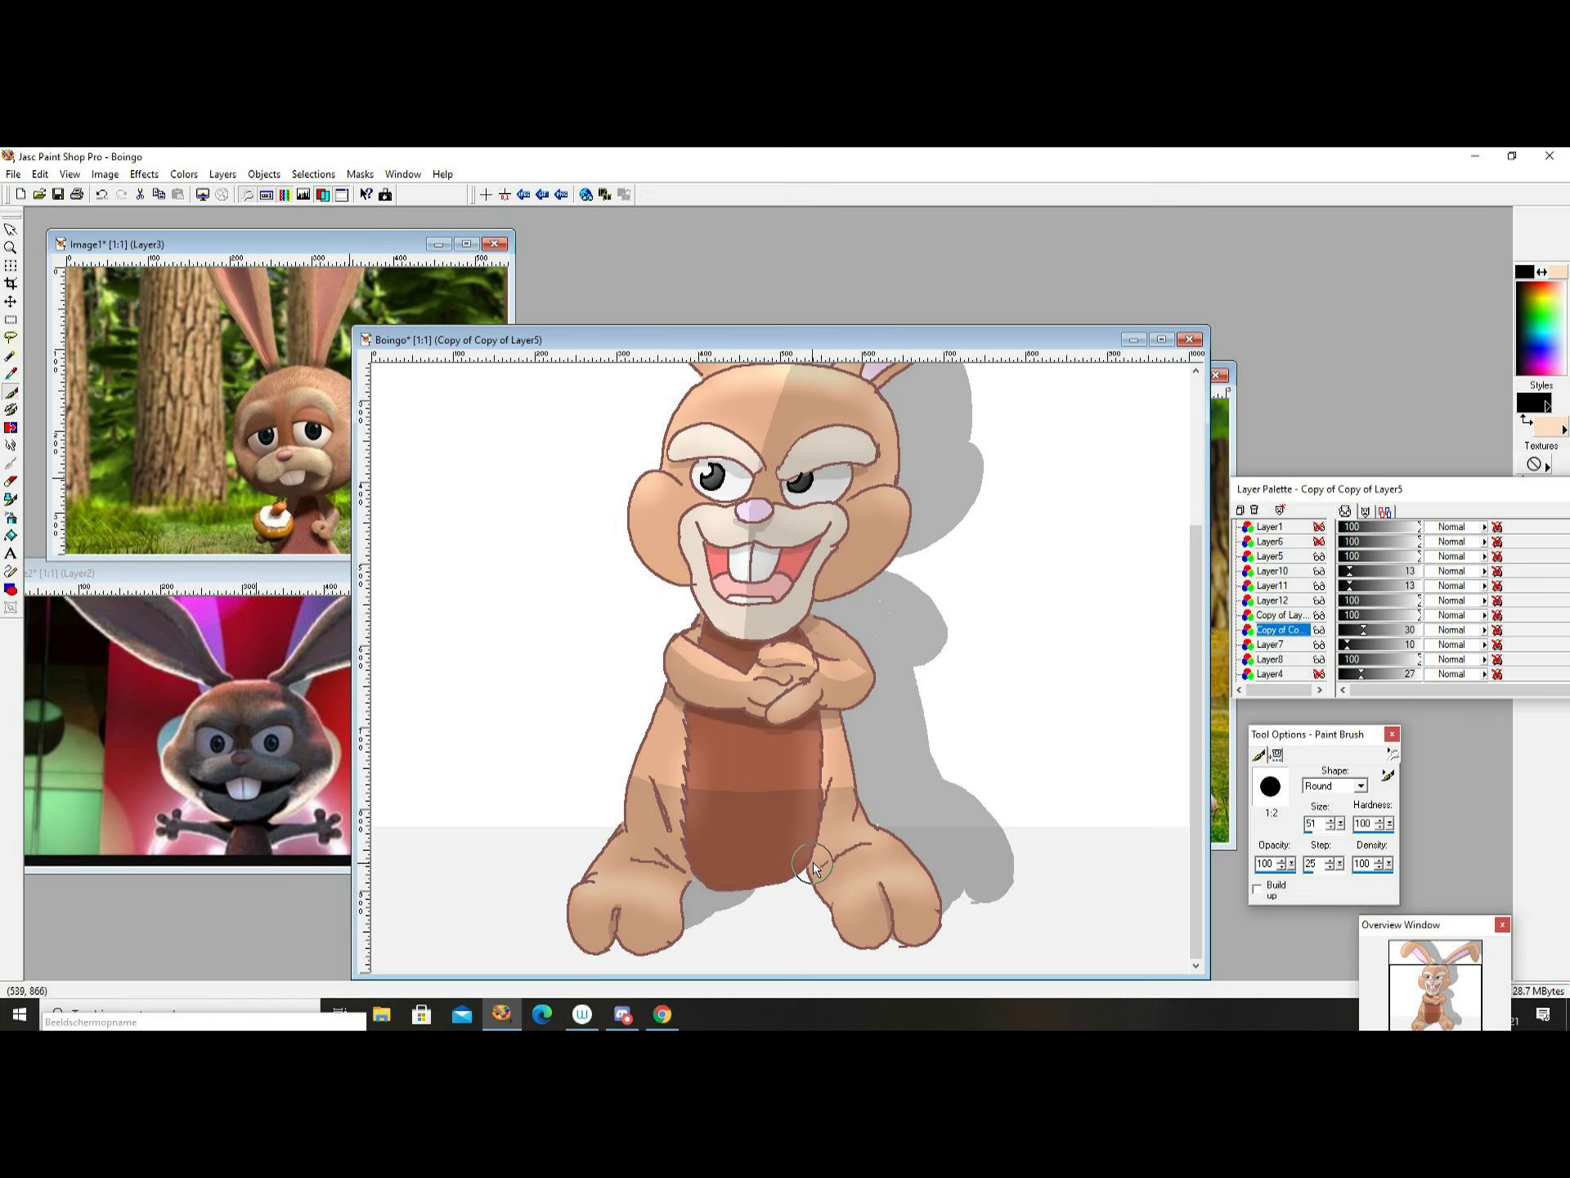
key("KP_Subtract")
key("KP_Subtract")
key("KP_Add")
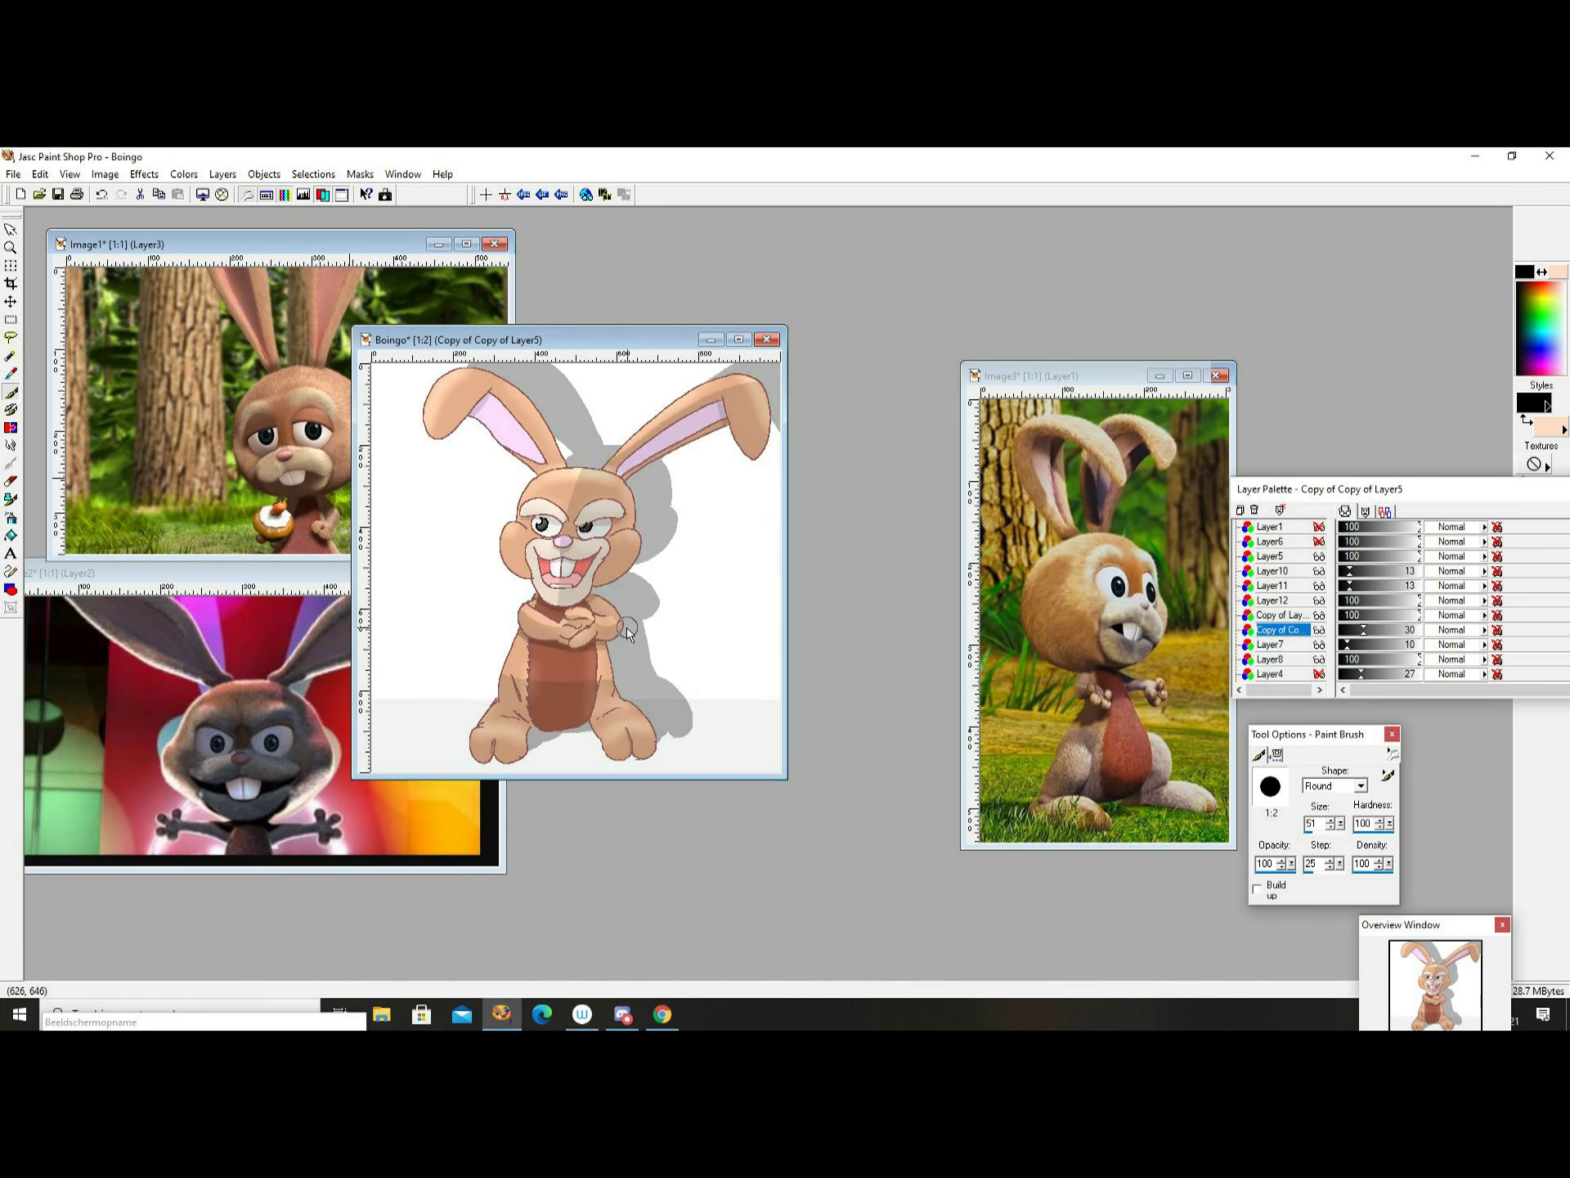
left_click_drag(531, 340, 657, 345)
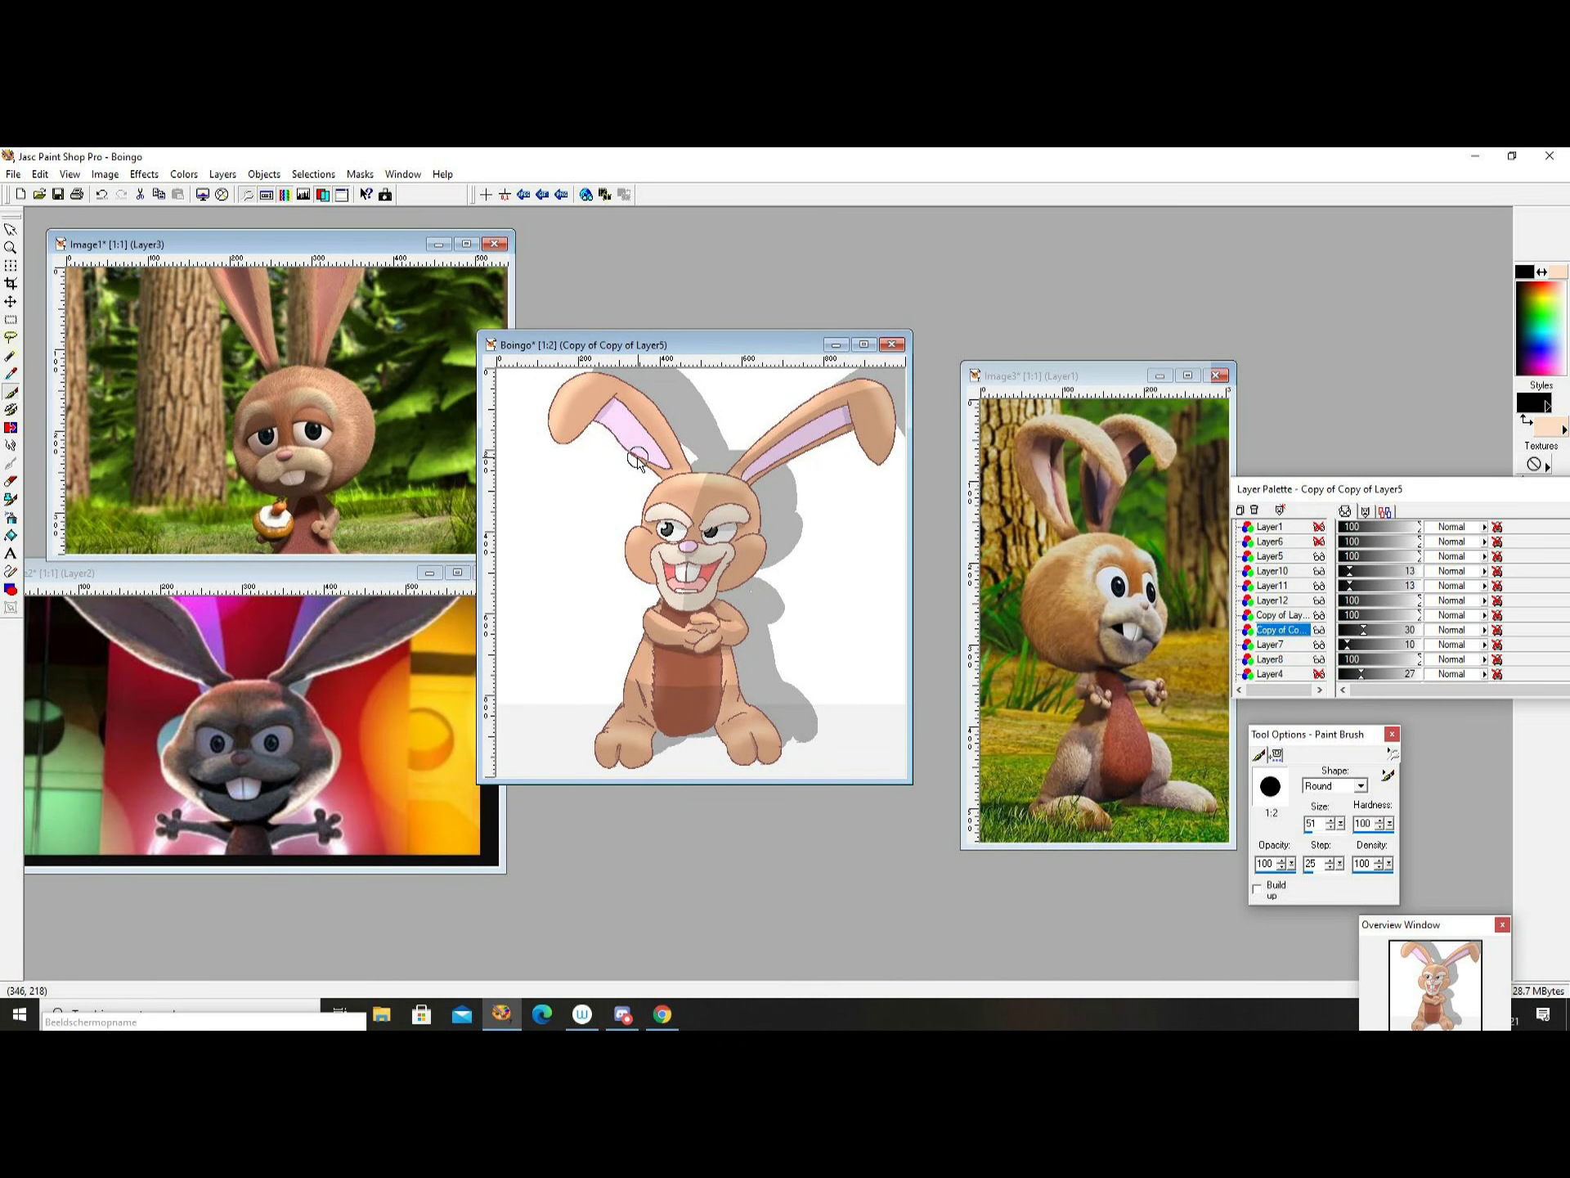